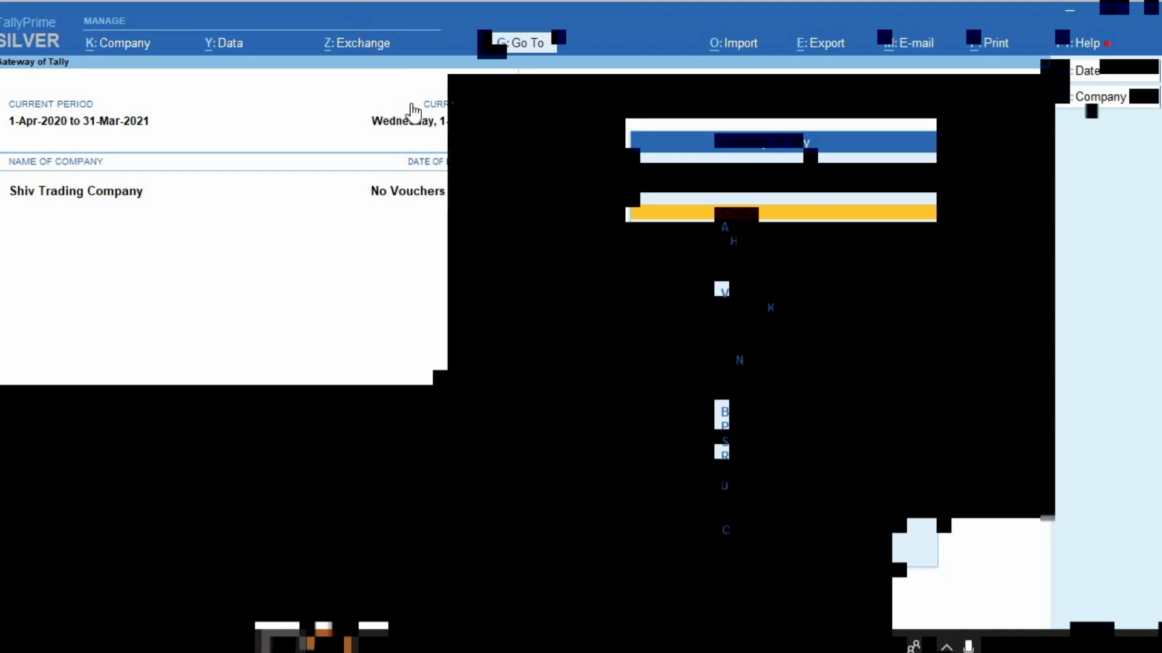
Create a ledger named Kirat Ltd. under the Sundry Creditors group
key(Return)
key(Down)
key(Return)
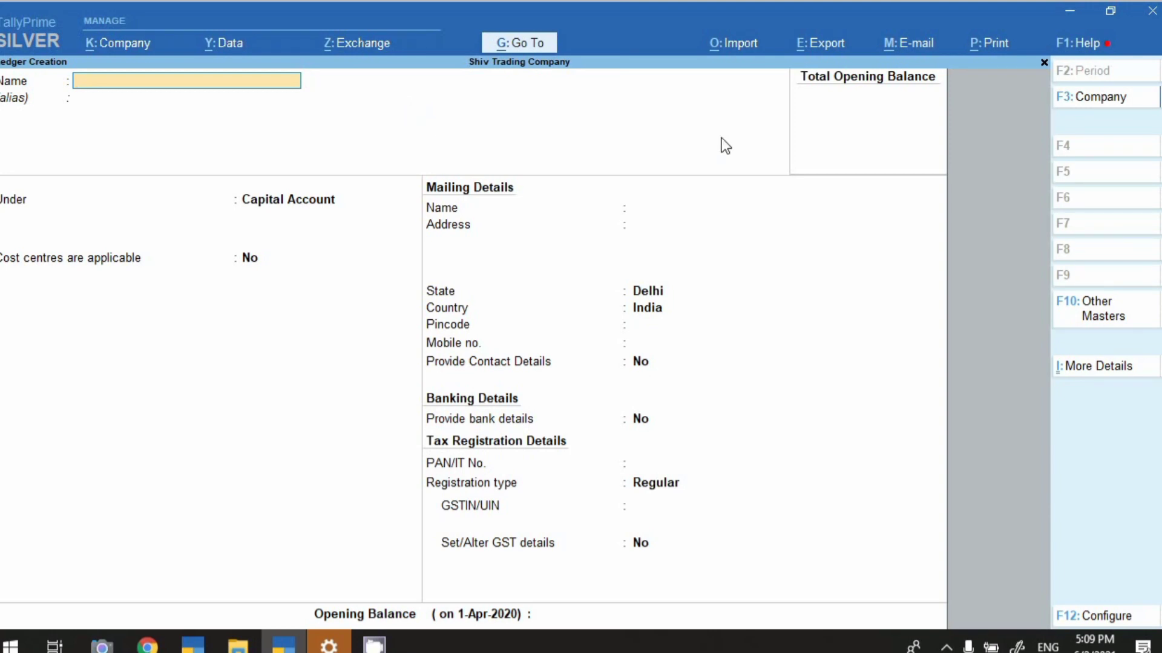
text(Kirat Ltd.)
key(Return)
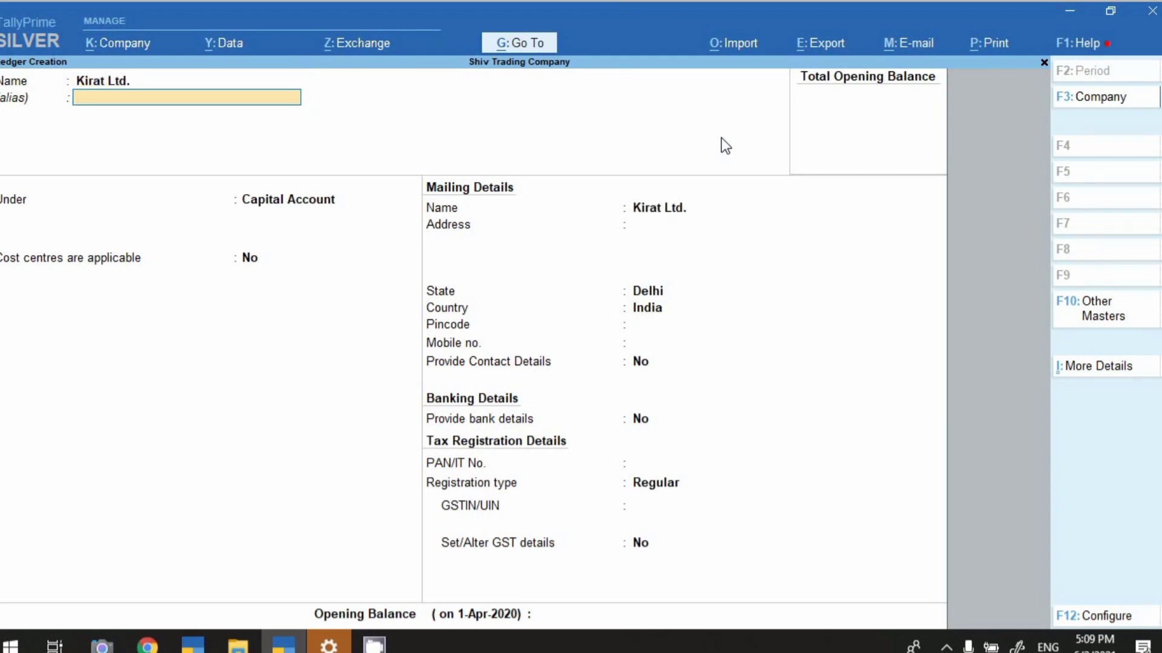
key(Return)
text(Su)
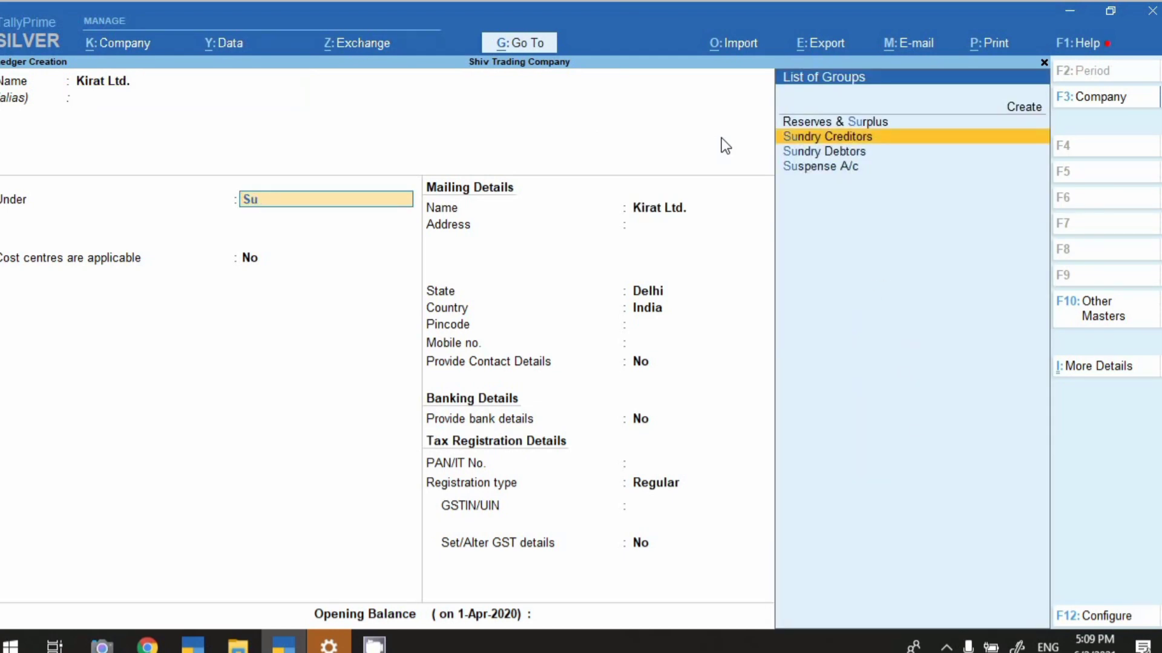
key(Return)
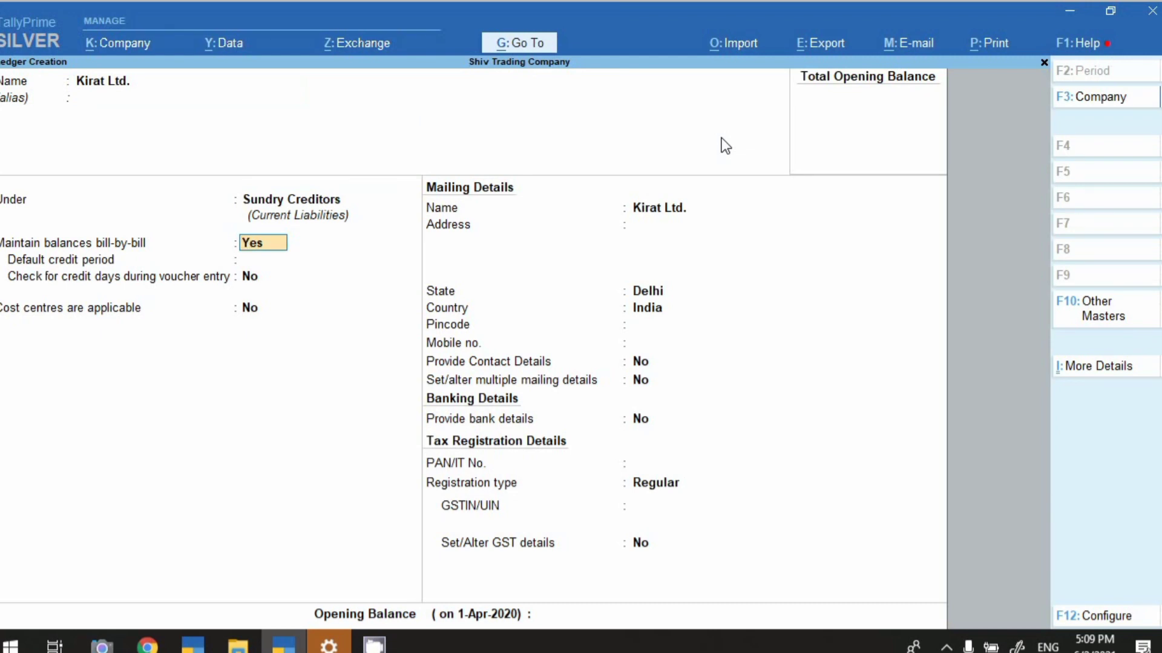
Keep the default bill-by-bill, mailing and banking settings for Kirat Ltd. and save the ledger
key(Return)
key(Return)
key(Return)
key(Return)
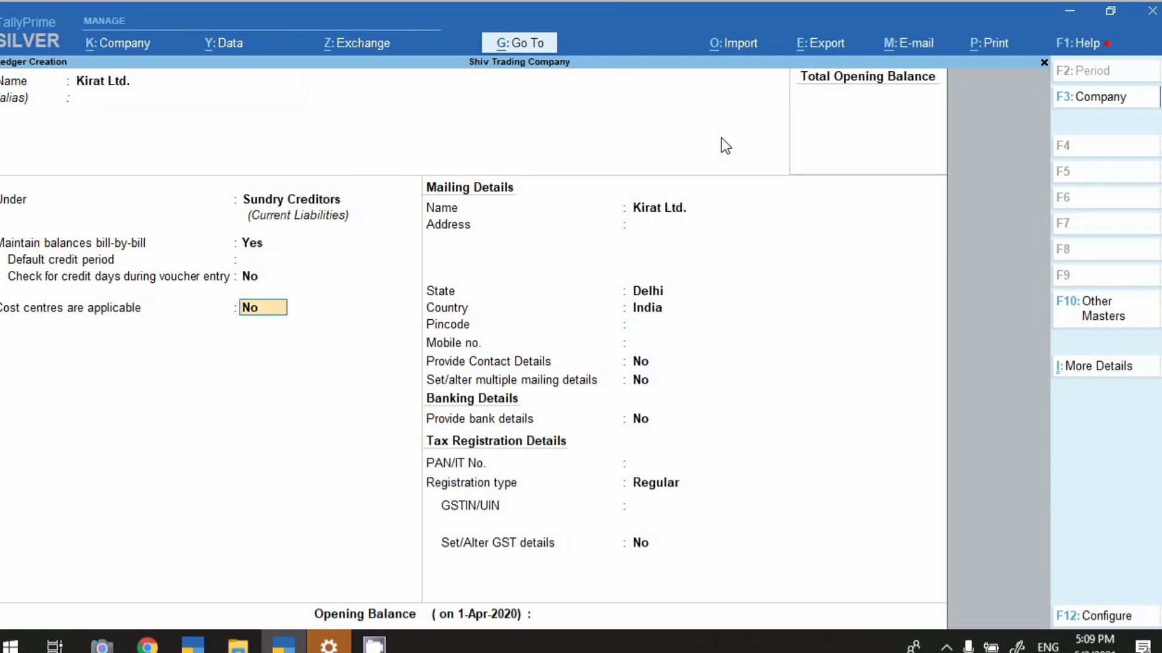
key(Return)
key(Return)
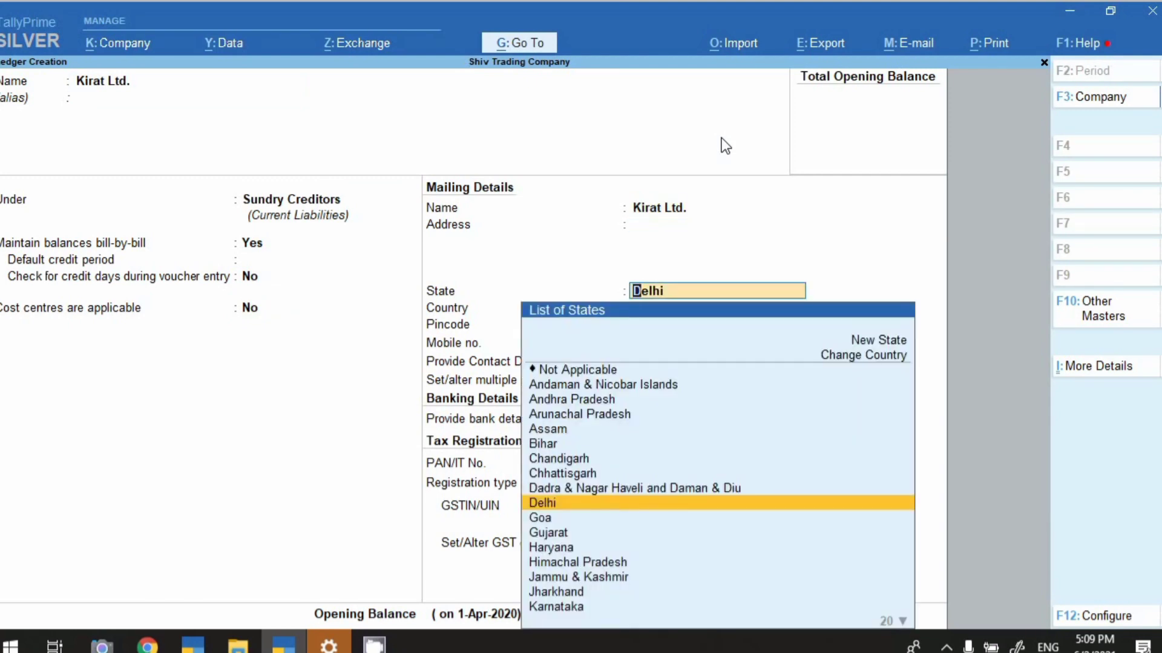
key(Return)
key(Return)
key(Return)
key(Return)
key(Return)
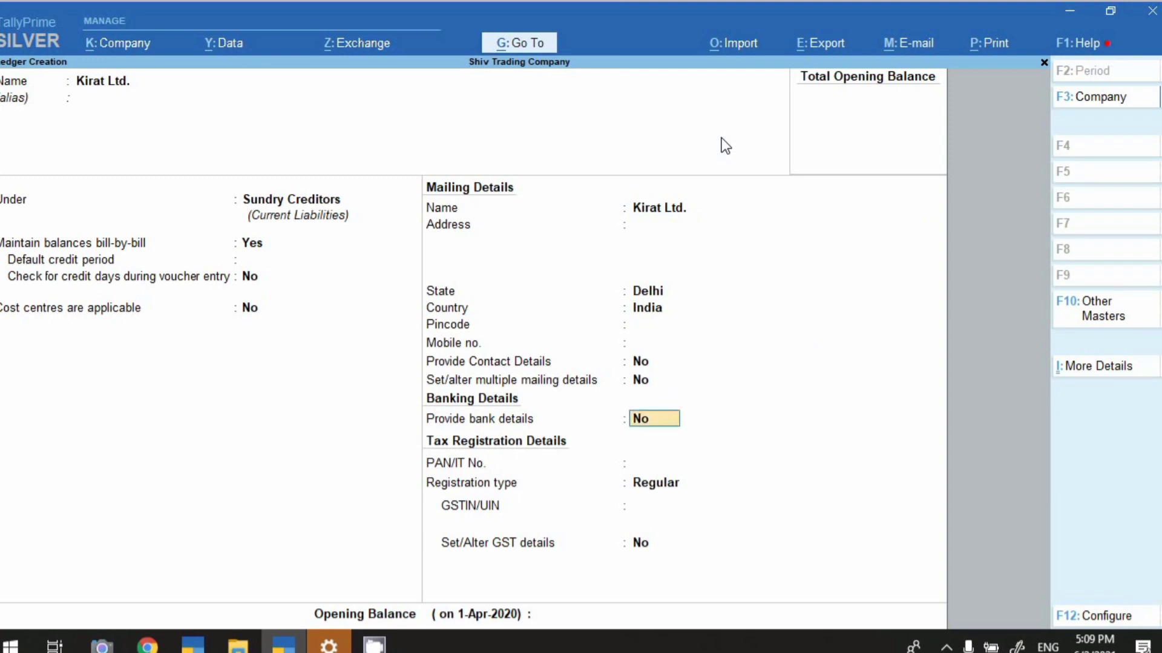
key(Return)
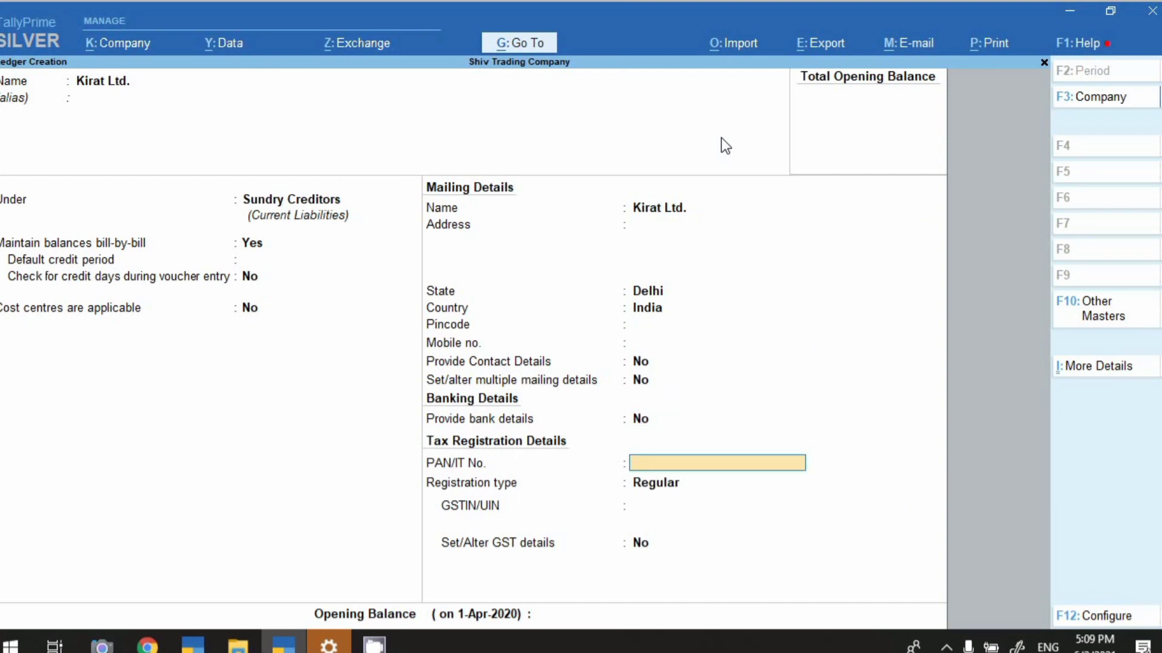
key(ctrl+a)
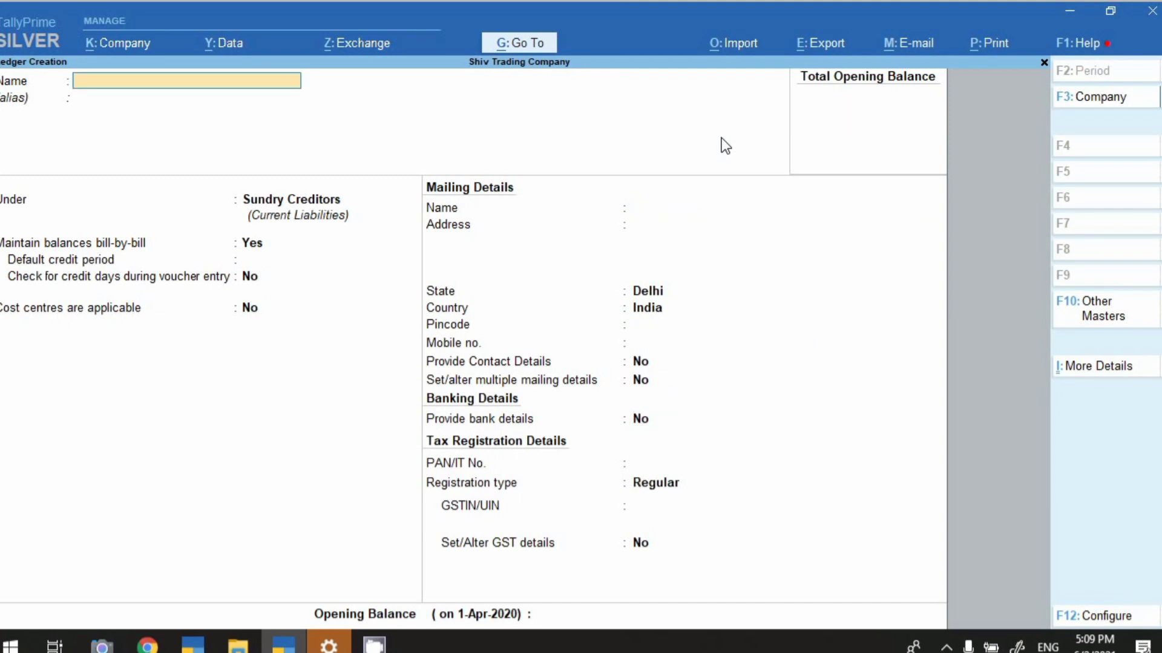
Start a new ledger named Furniture A/c under the Fixed Assets group
text(Furniture A/c)
key(Return)
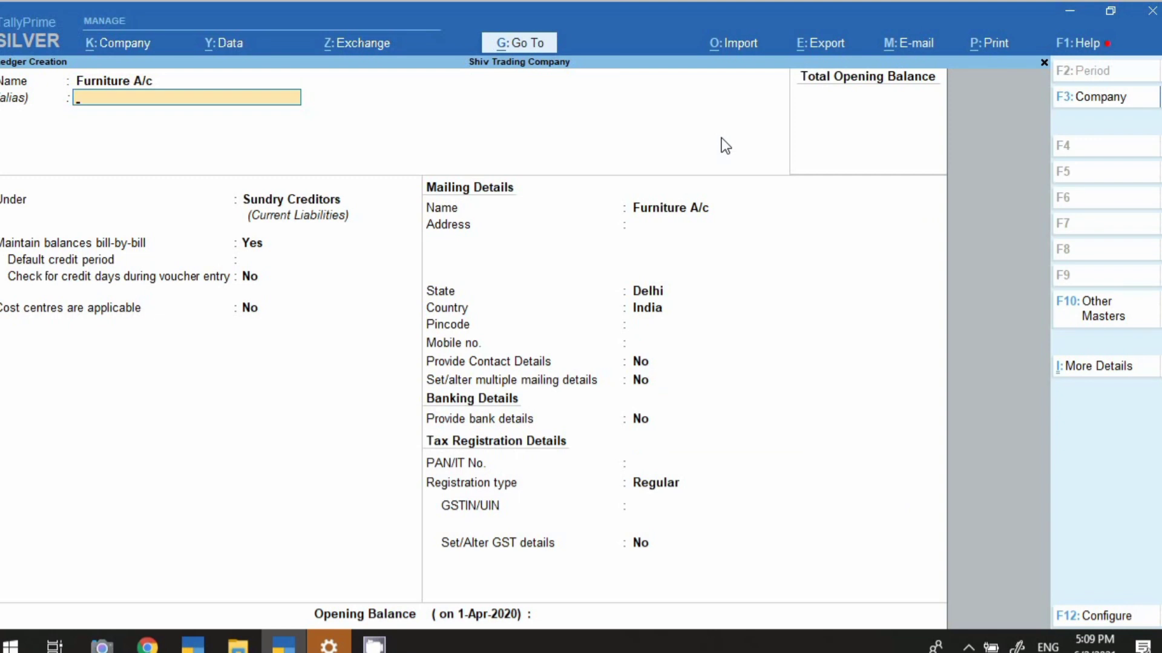
key(Return)
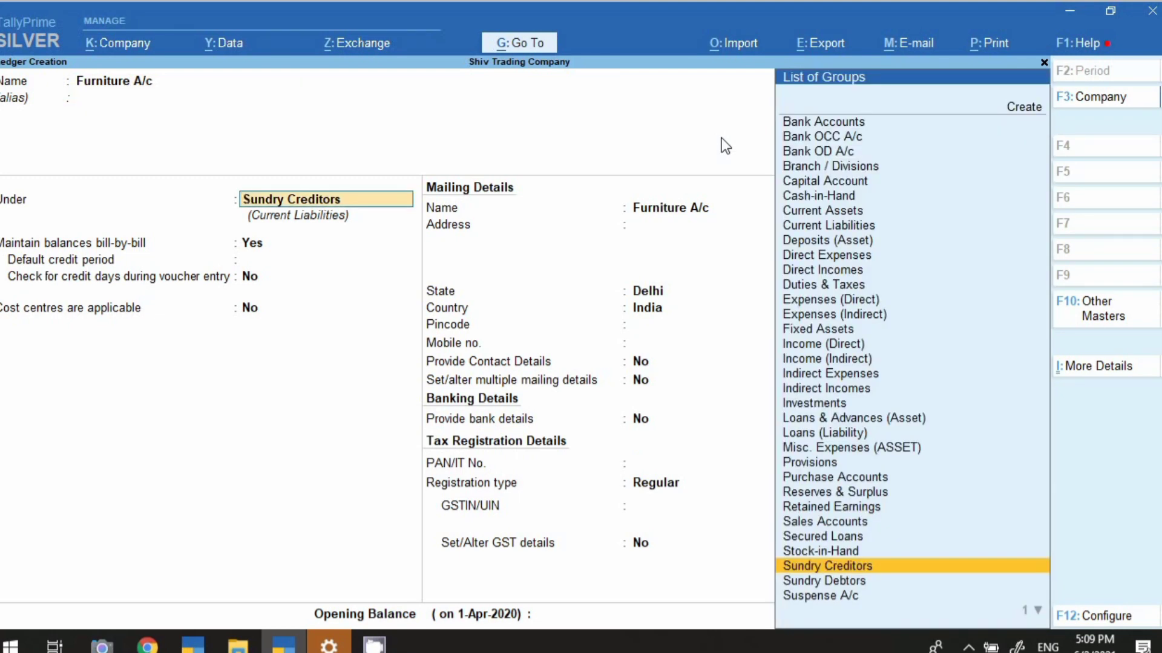
text(fi)
key(Return)
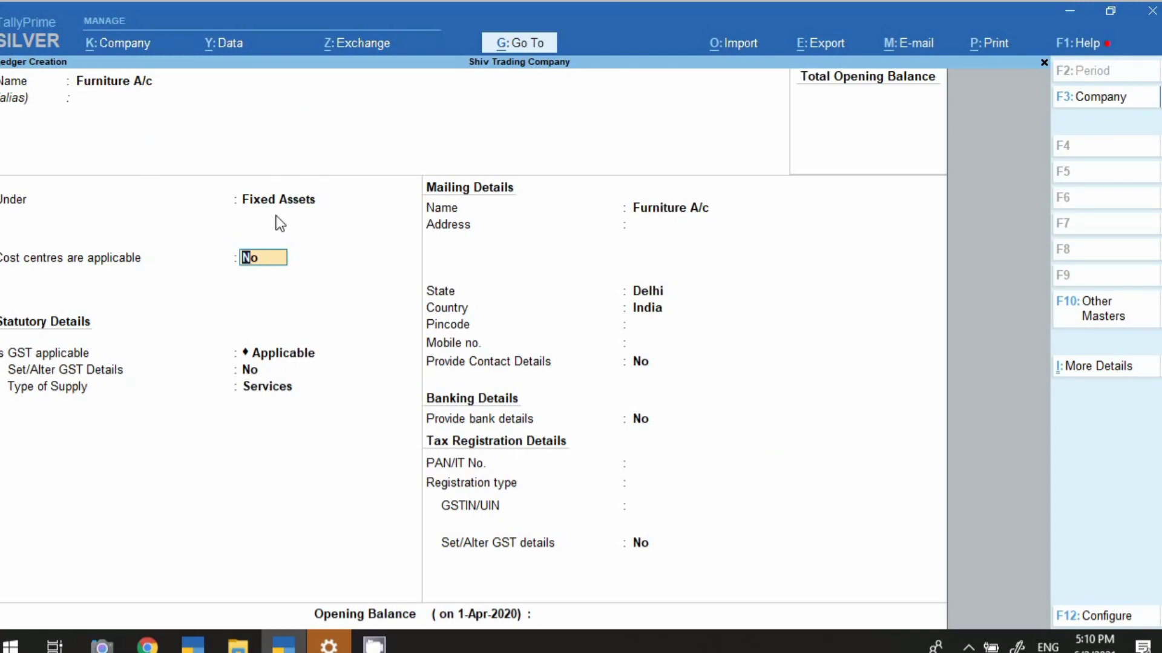
Keep cost centres at No and GST as Applicable for Furniture A/c, and set Set/Alter GST Details to Yes
key(Return)
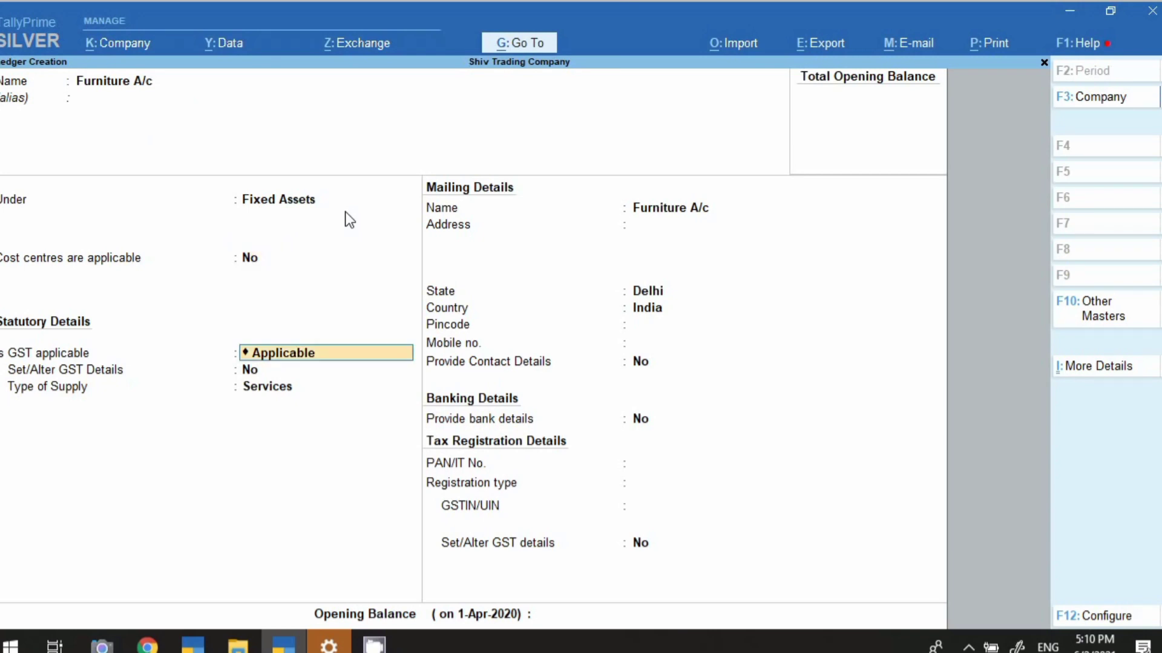
key(Return)
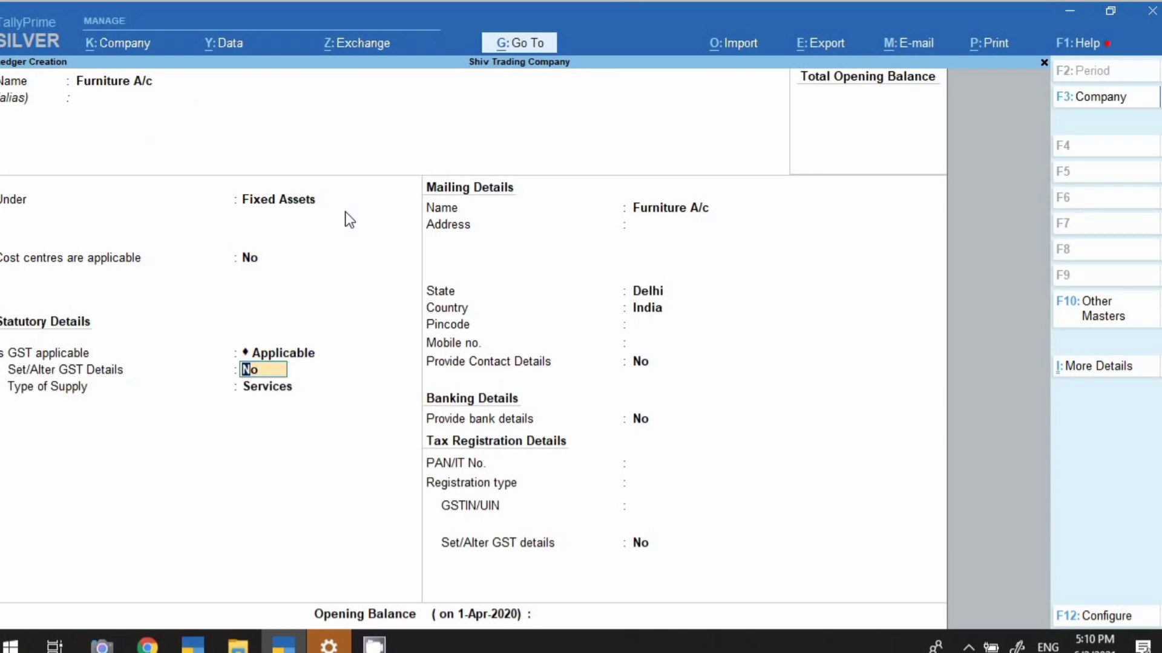
text(y)
key(Return)
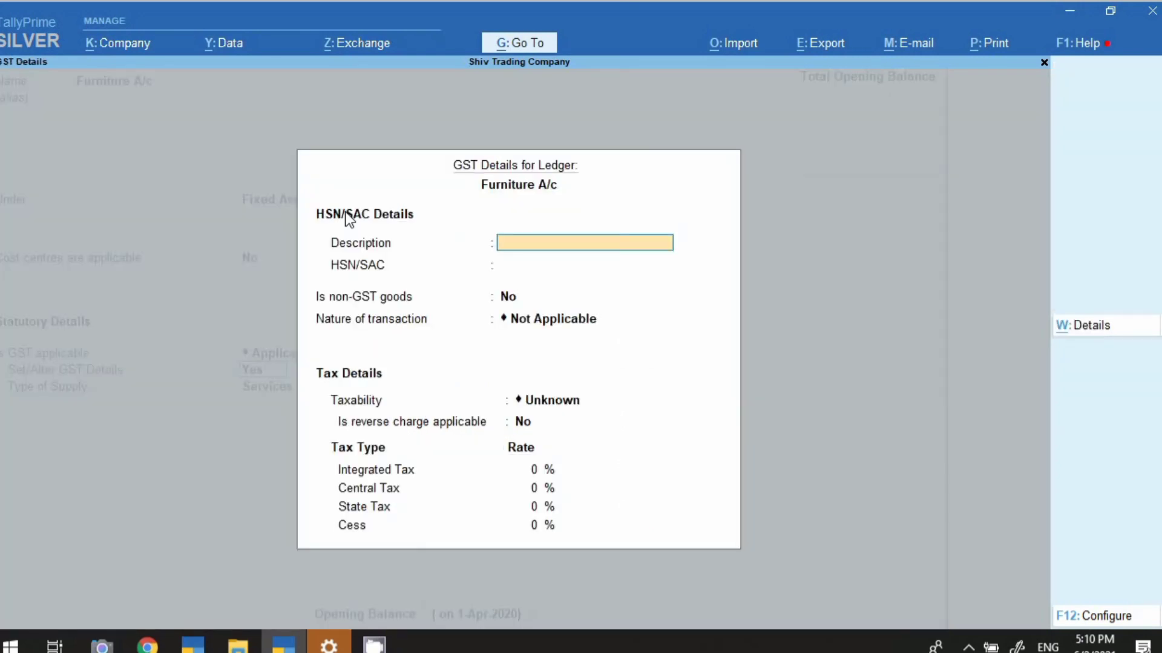
In the Furniture A/c GST details, set the nature of transaction to Purchase Taxable and the nature of goods to Capital Goods
key(Return)
key(Return)
key(Return)
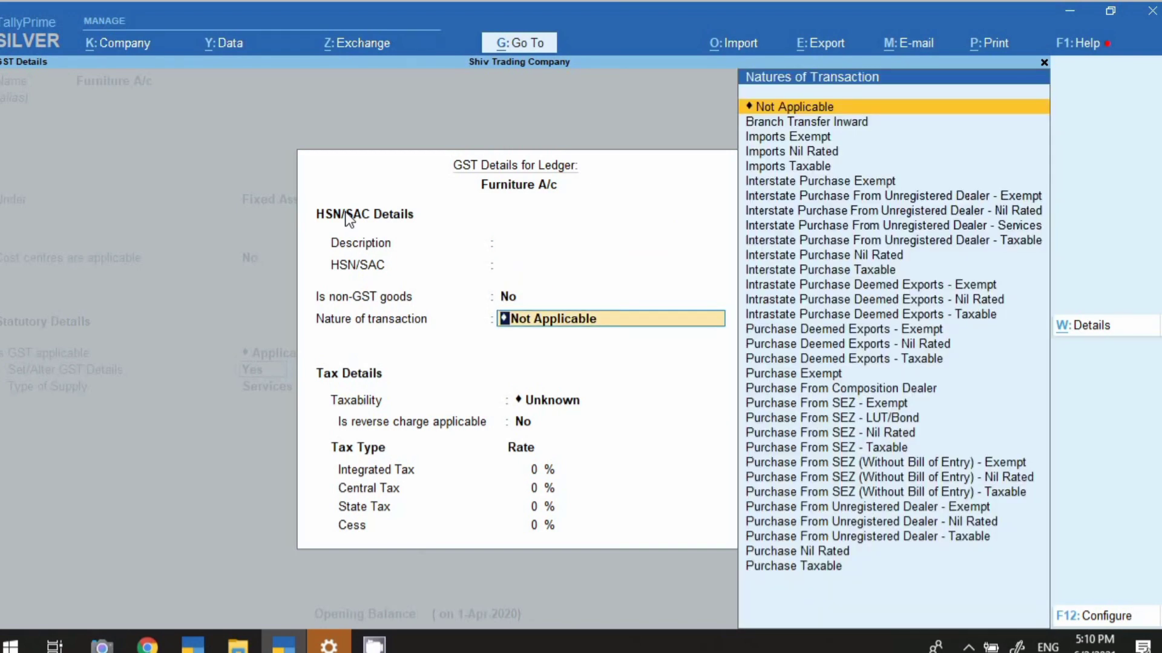
key(Down)
key(Down)
key(Down)
key(Down)
key(Down)
key(Down)
key(Down)
key(Down)
key(Down)
key(Down)
key(Down)
key(Down)
key(Down)
key(Down)
key(Down)
key(Down)
key(Down)
key(Down)
key(Down)
key(Down)
key(Down)
key(Down)
key(Down)
key(Down)
key(Down)
key(Down)
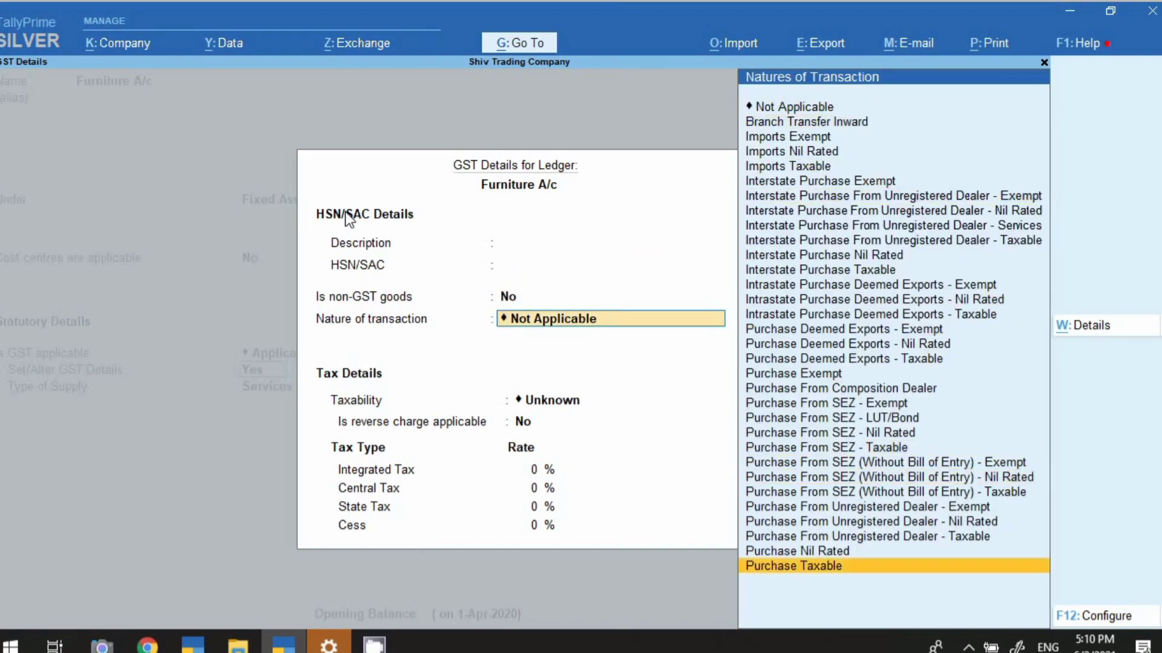
key(Return)
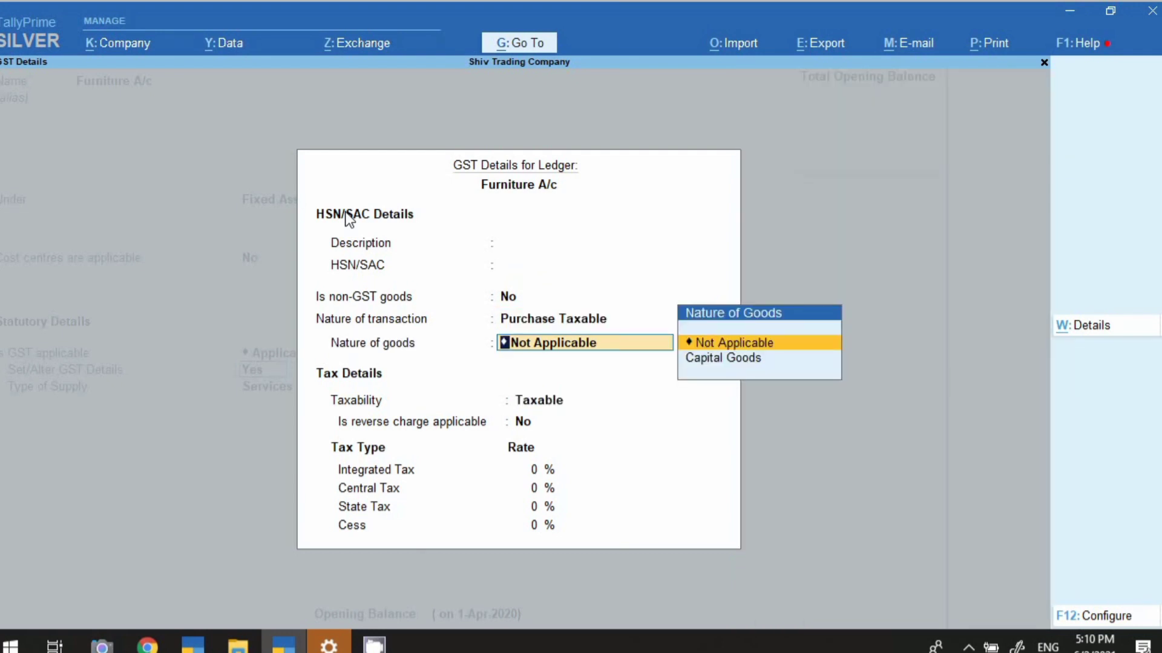
key(Down)
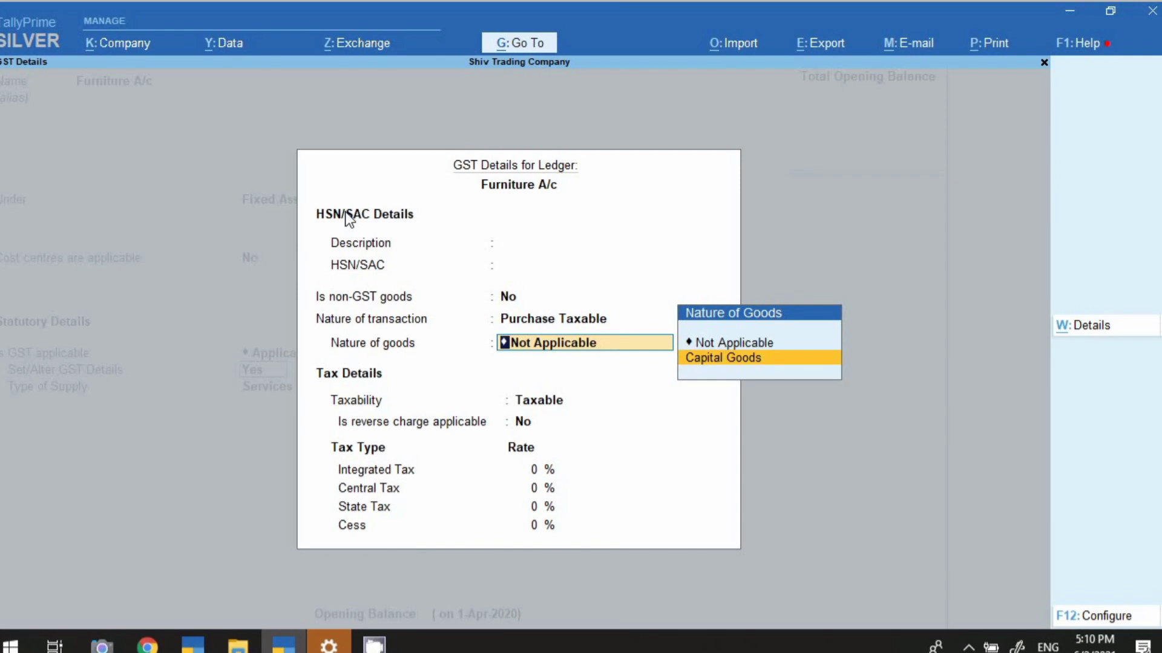
key(Return)
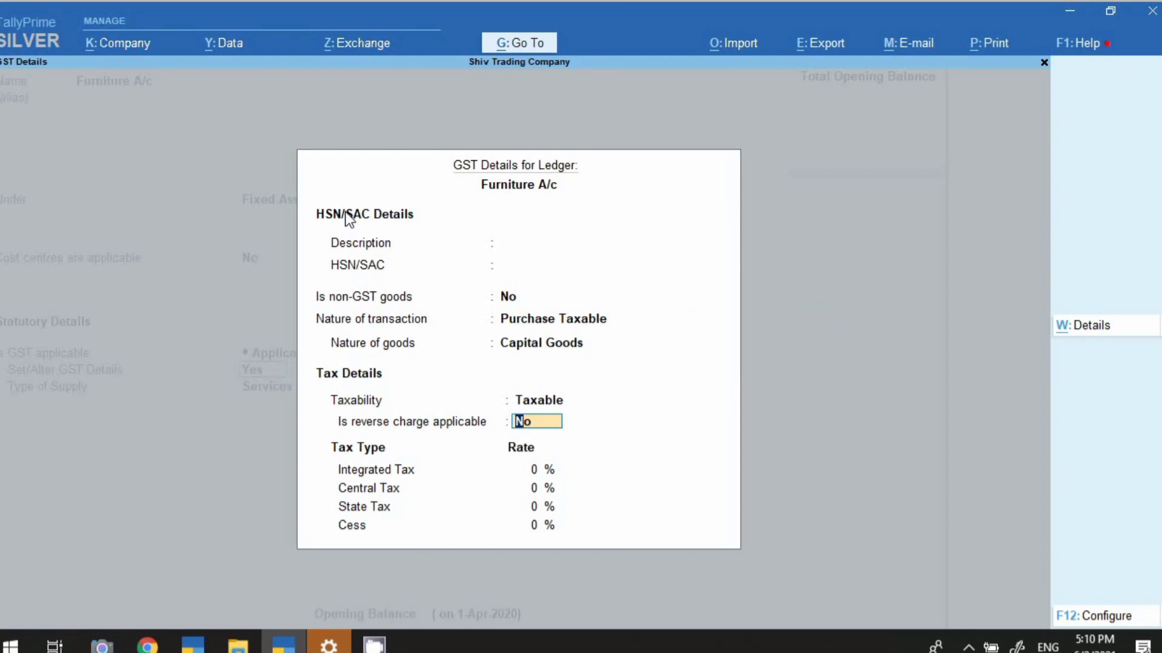
Leave reverse charge at No, set the Integrated Tax rate to 18% and accept the GST details
key(Return)
text(18)
key(Return)
key(Return)
key(Return)
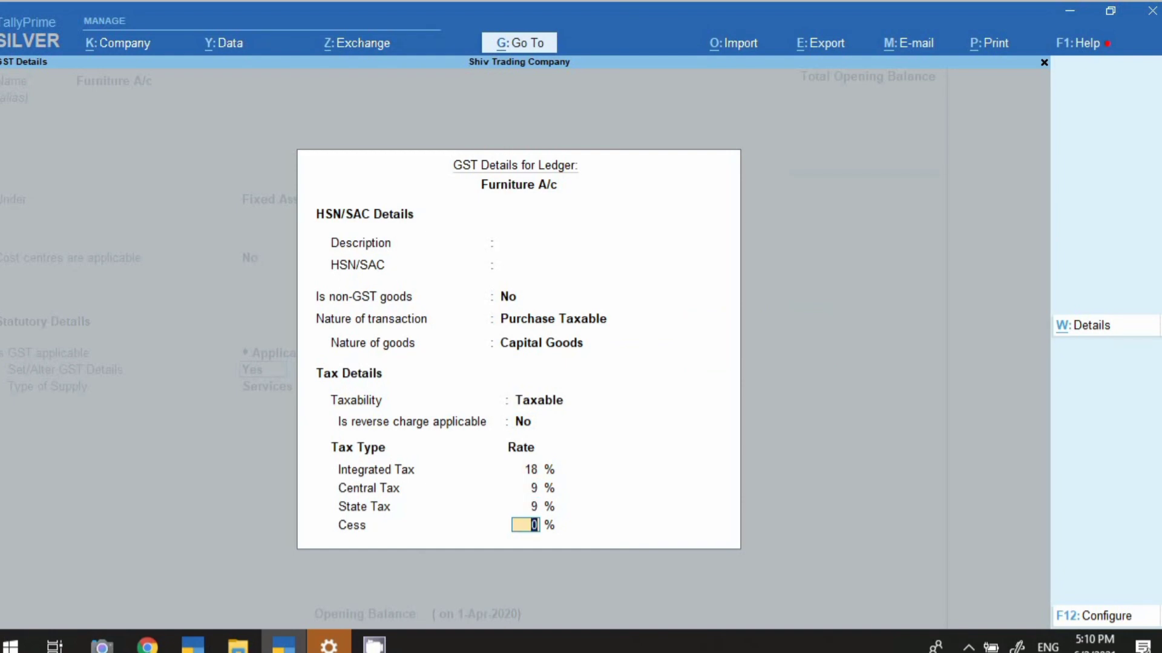
key(Return)
Set the type of supply for Furniture A/c to Goods and save the ledger
key(Up)
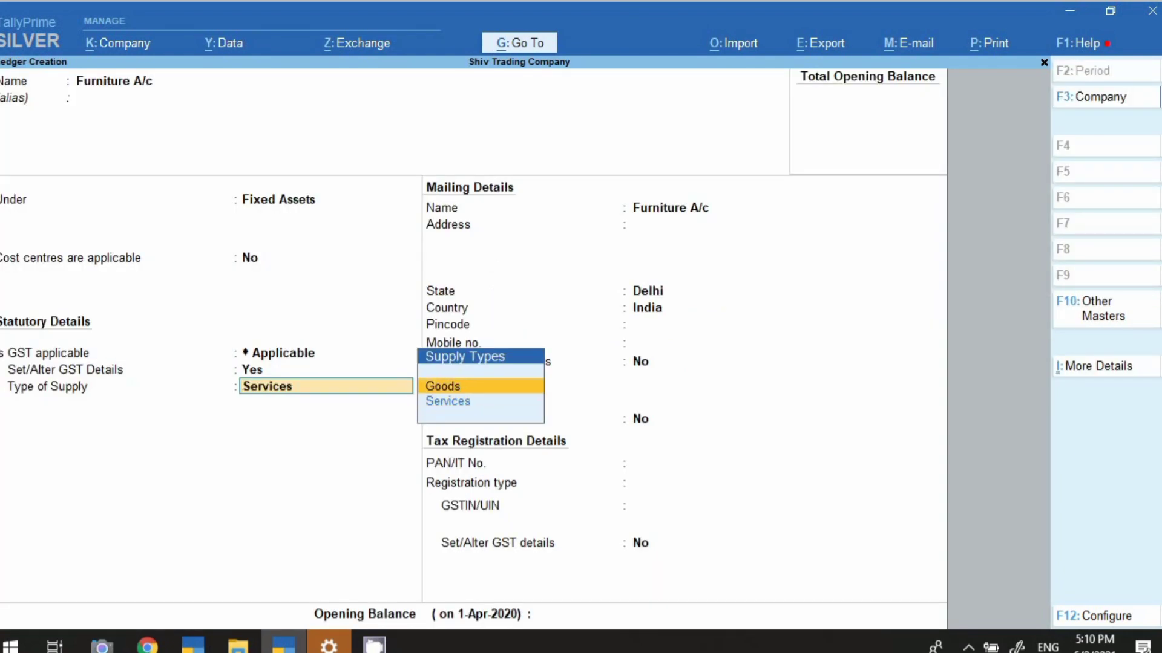
key(Return)
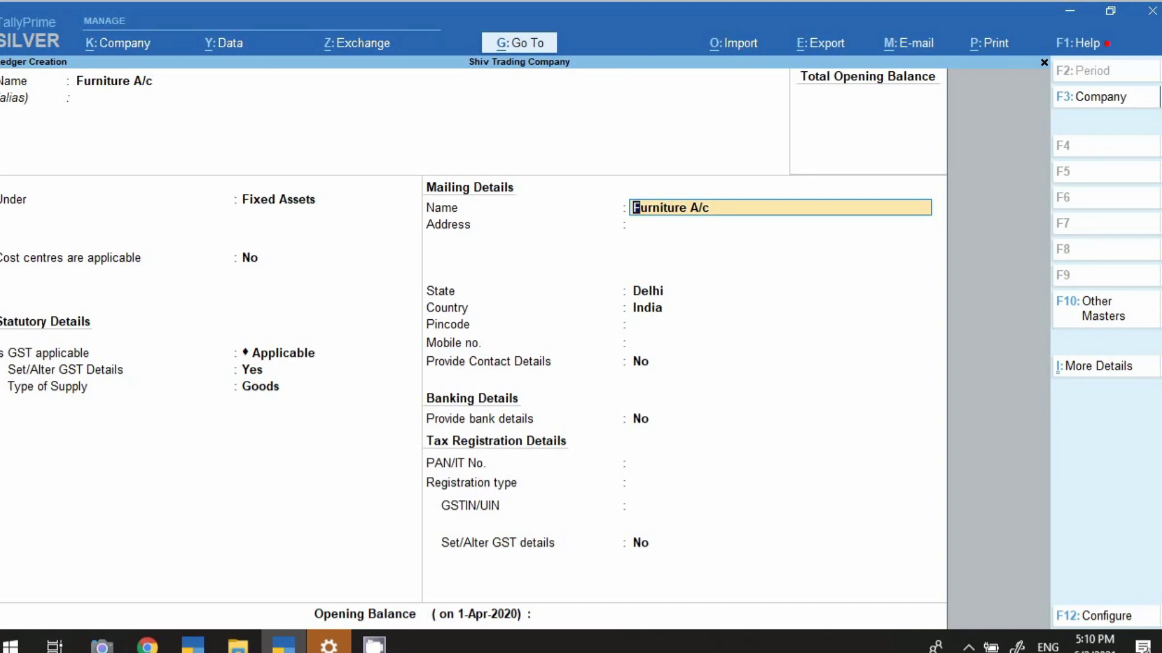
key(ctrl)
key(ctrl+a)
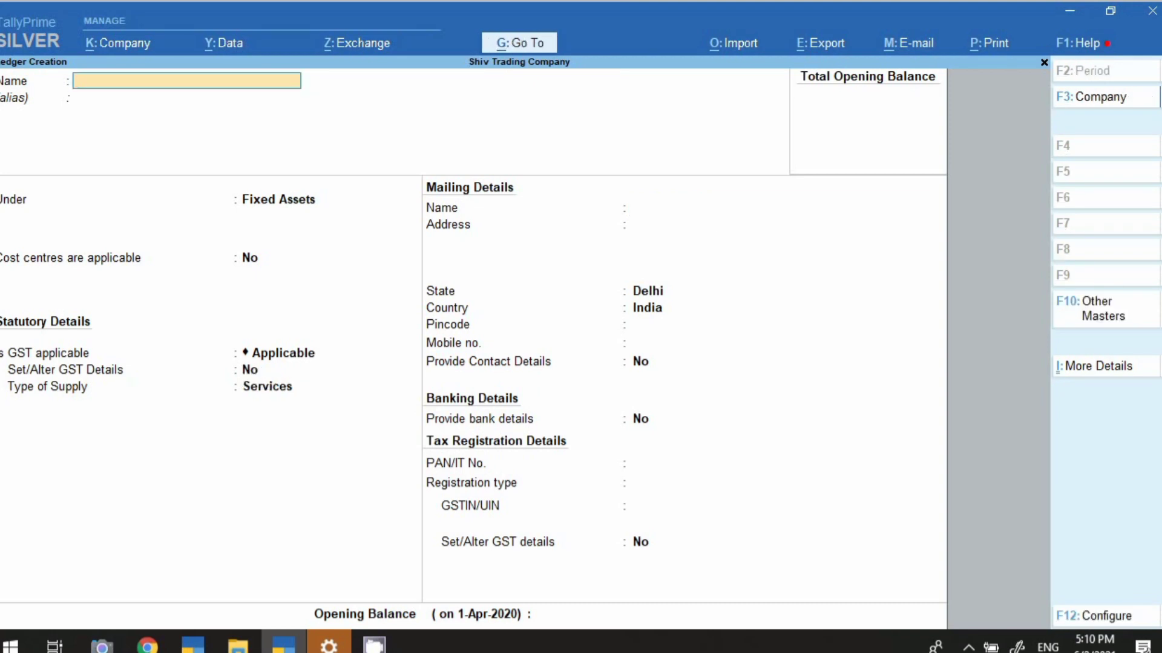
Start a new ledger named Trade Discount Receiv under the Indirect Incomes group
text(Trade Discount Receiv)
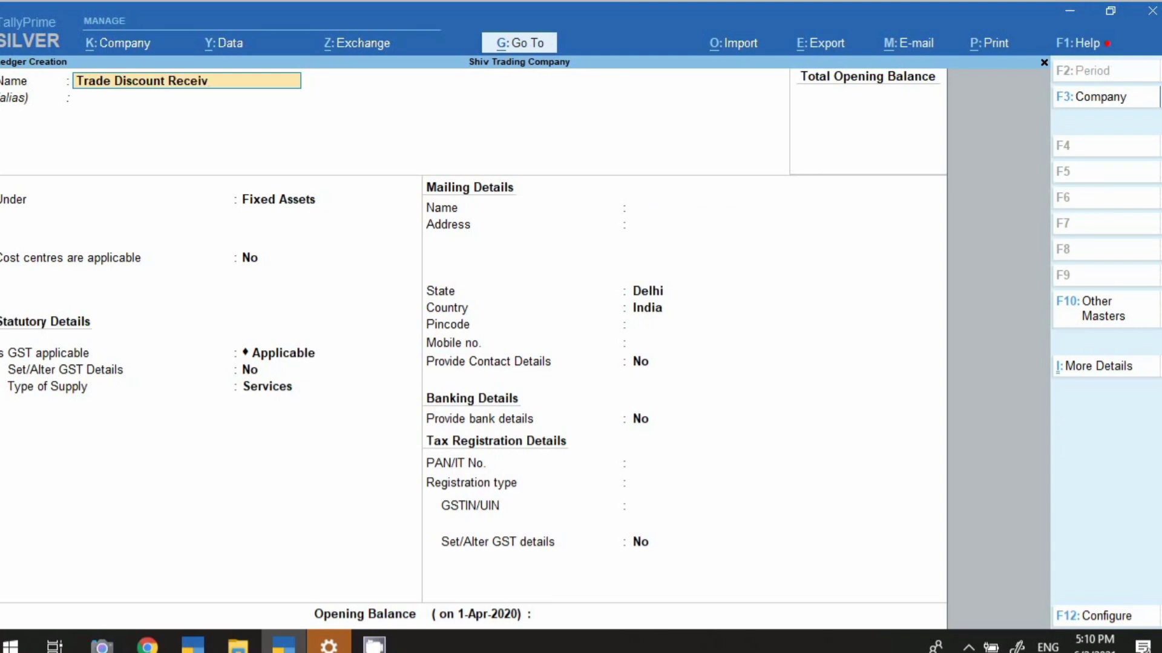
key(Return)
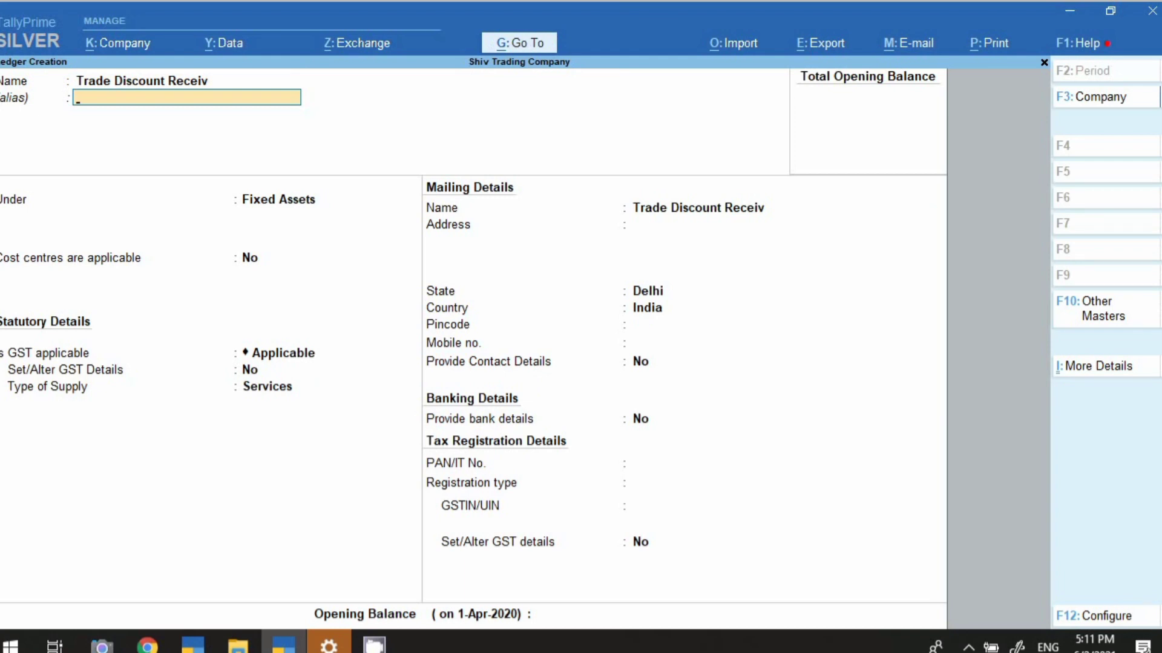
key(Return)
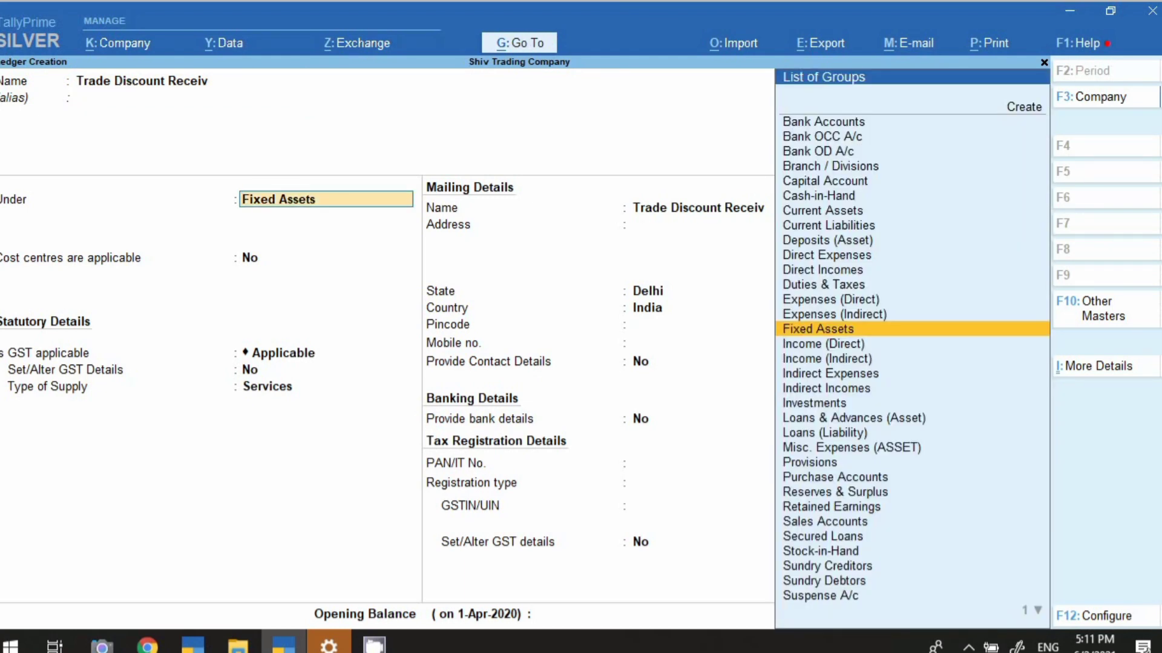
text(In)
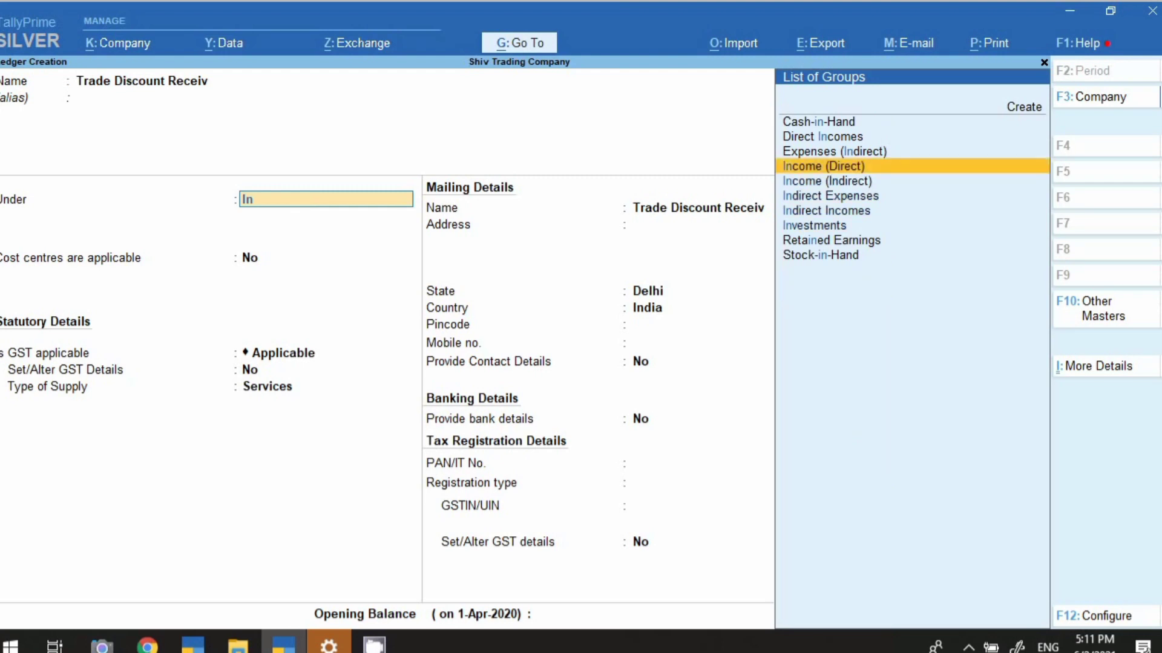
key(Down)
key(Down)
key(Down)
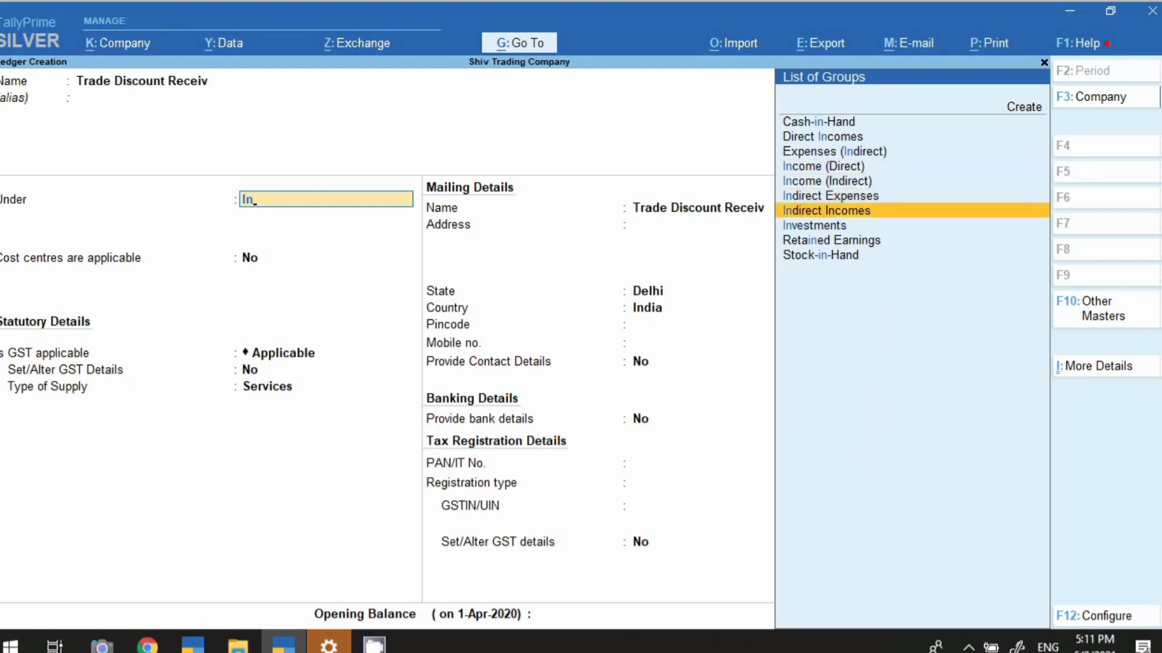
key(Return)
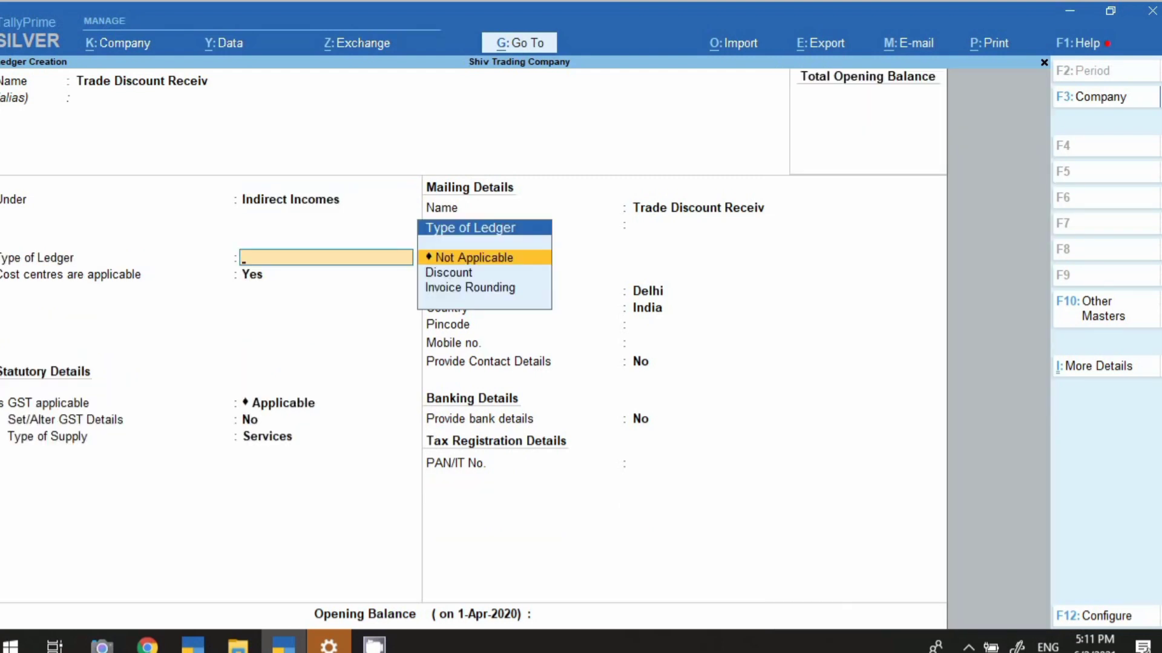
Set the discount ledger's type and GST applicability to Not Applicable, and include it in the assessable value calculation for GST
key(Return)
key(Return)
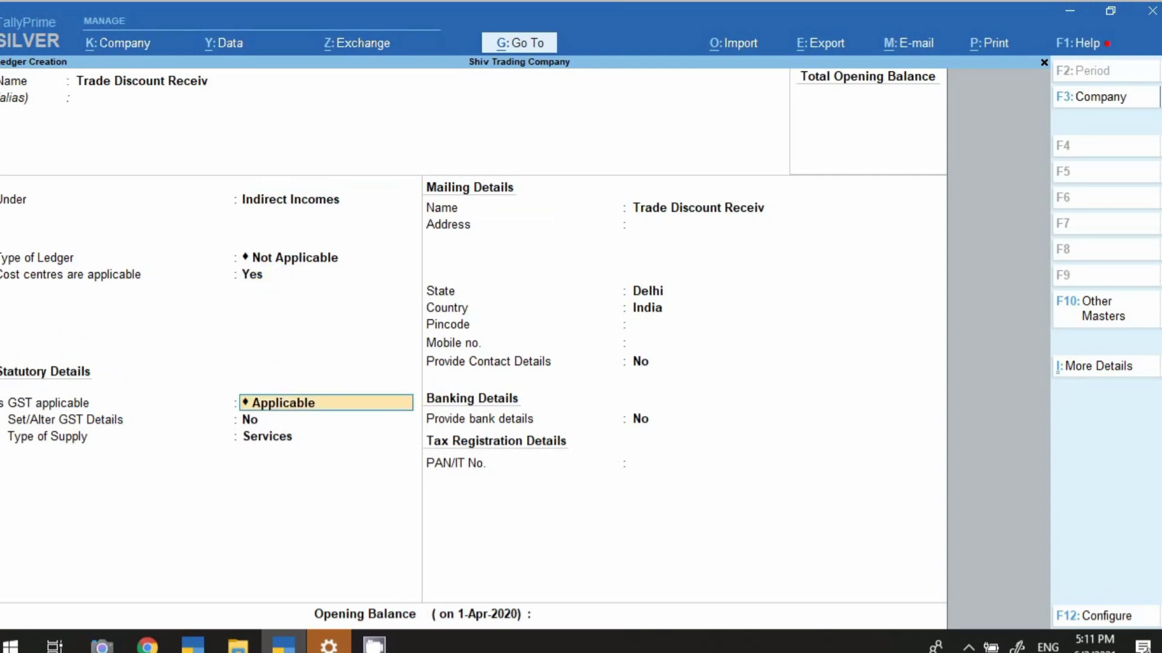
text(N)
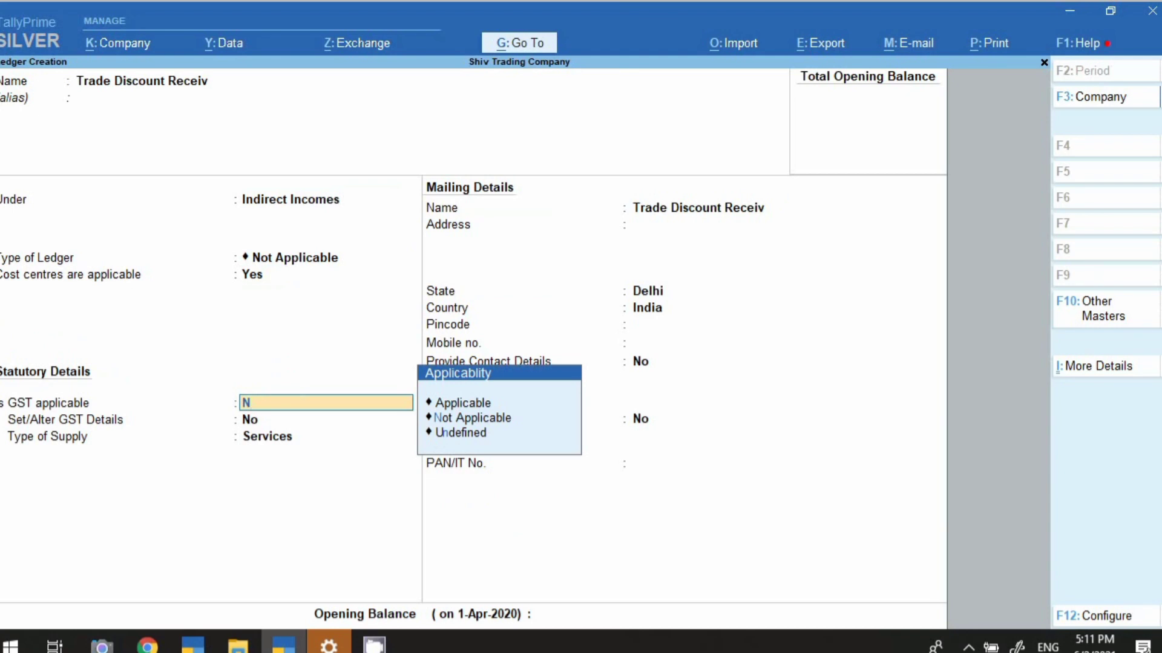
key(Down)
key(Down)
key(Up)
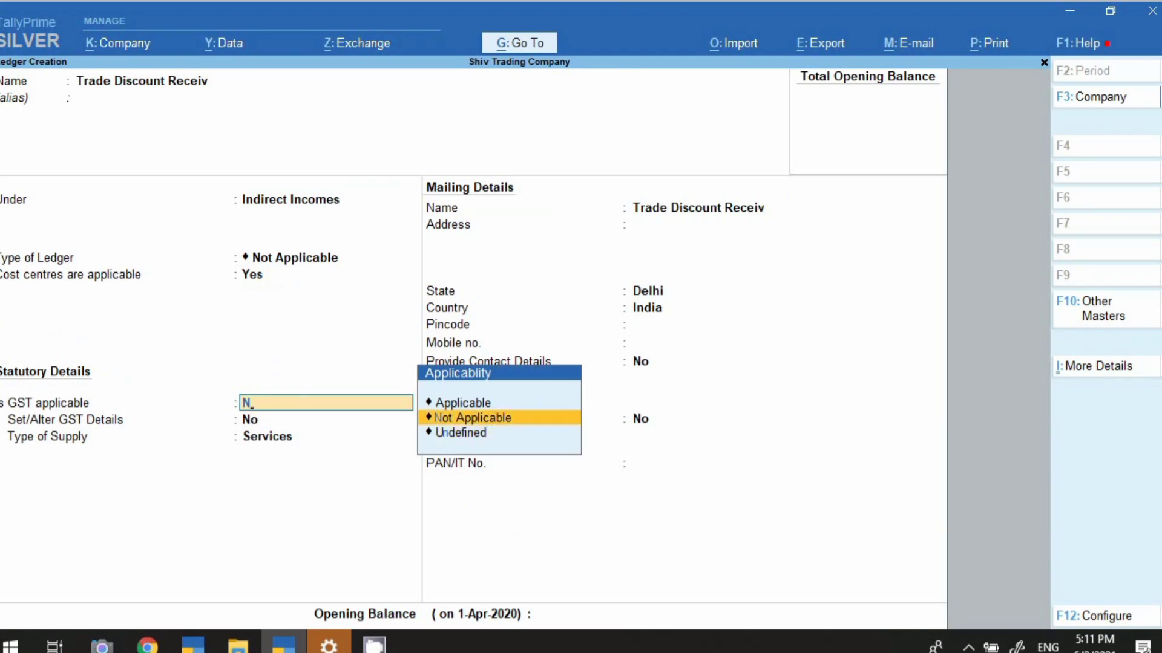
key(Return)
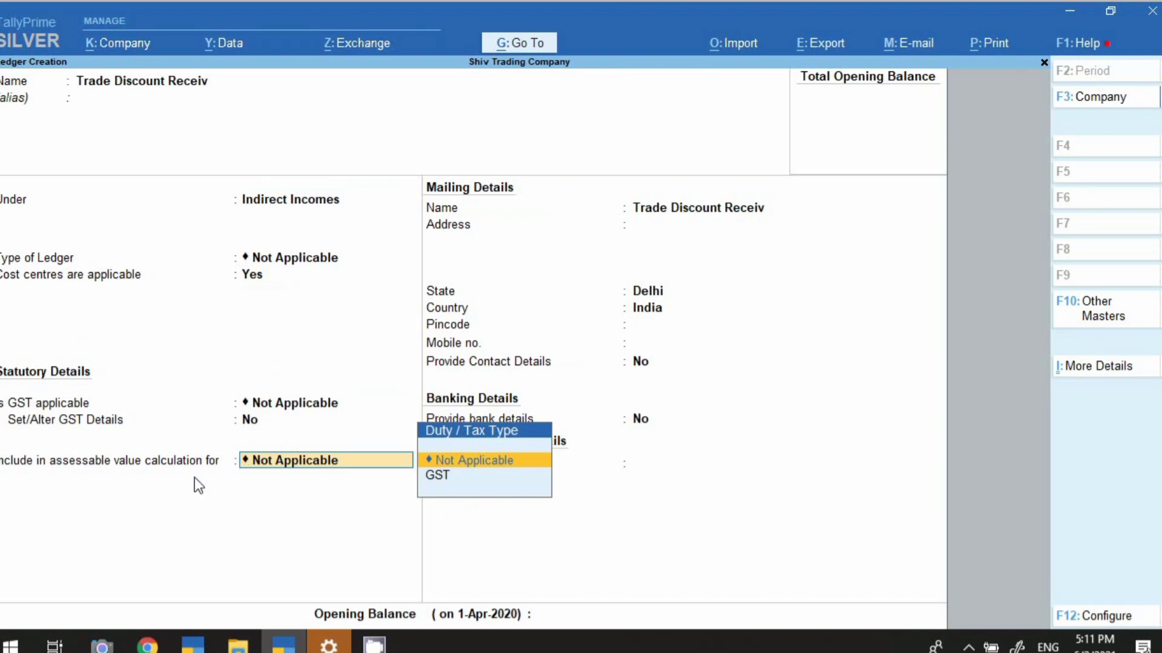
click(464, 484)
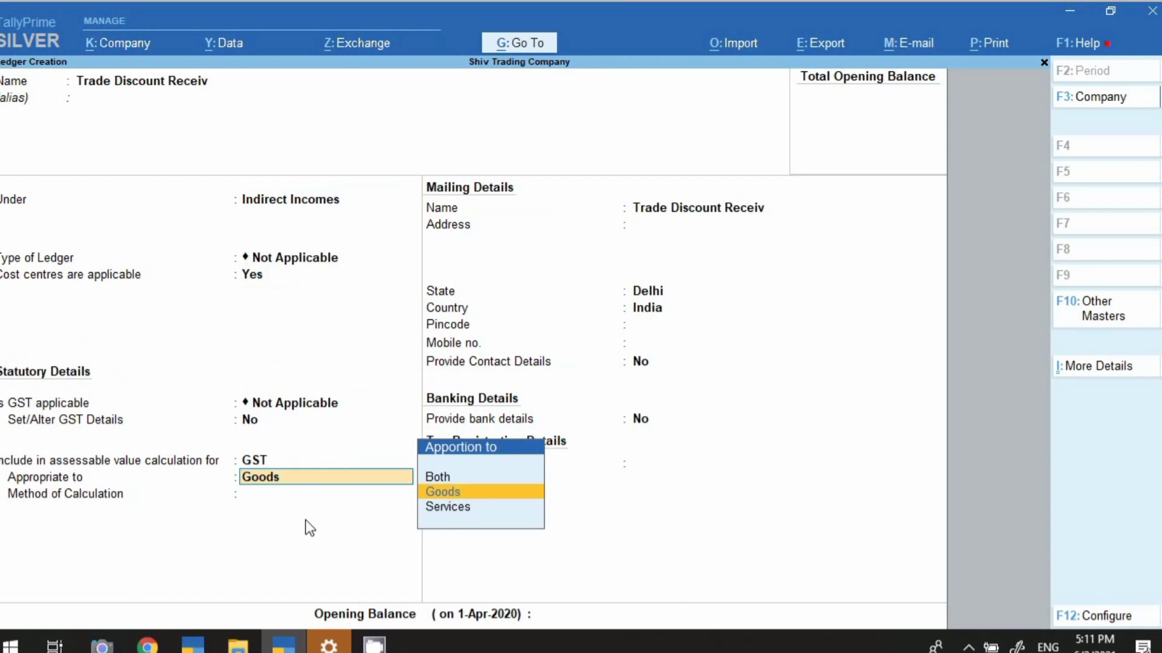
Apportion the trade discount to Goods, calculated Based on Value, and save the ledger
key(Return)
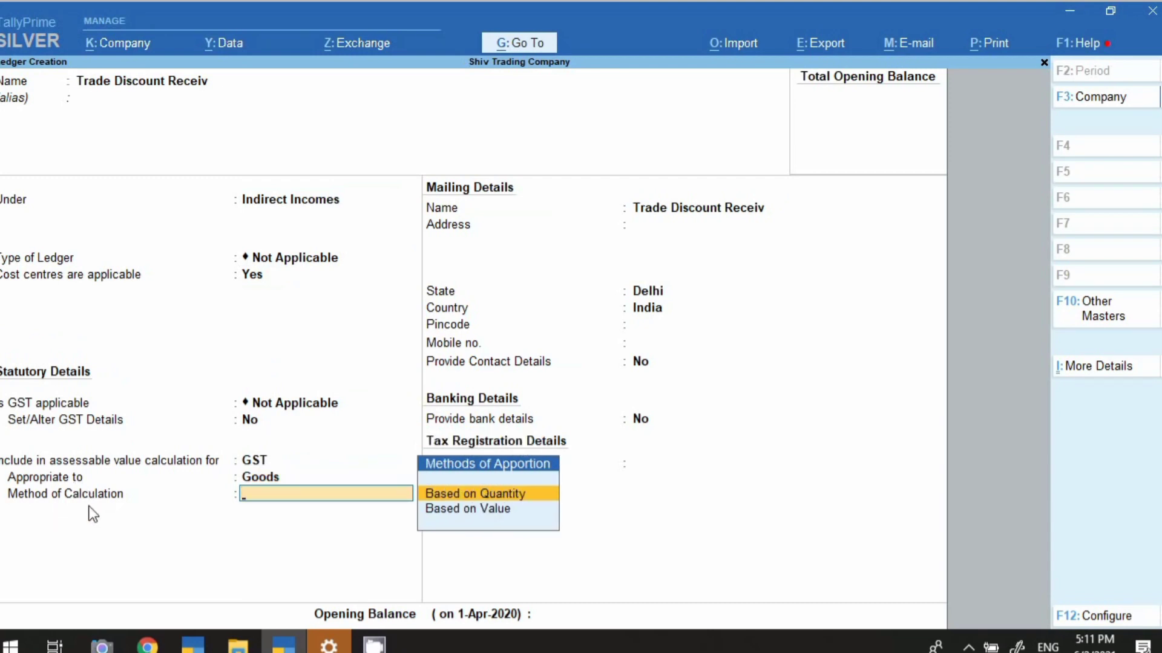
click(438, 512)
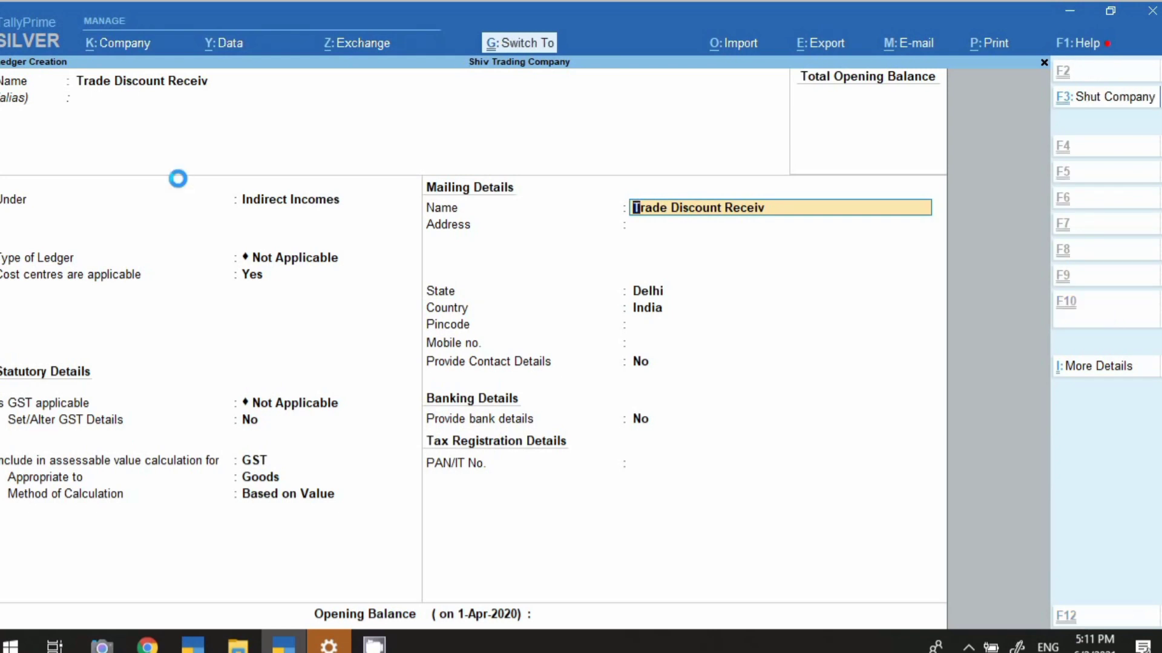
key(ctrl+a)
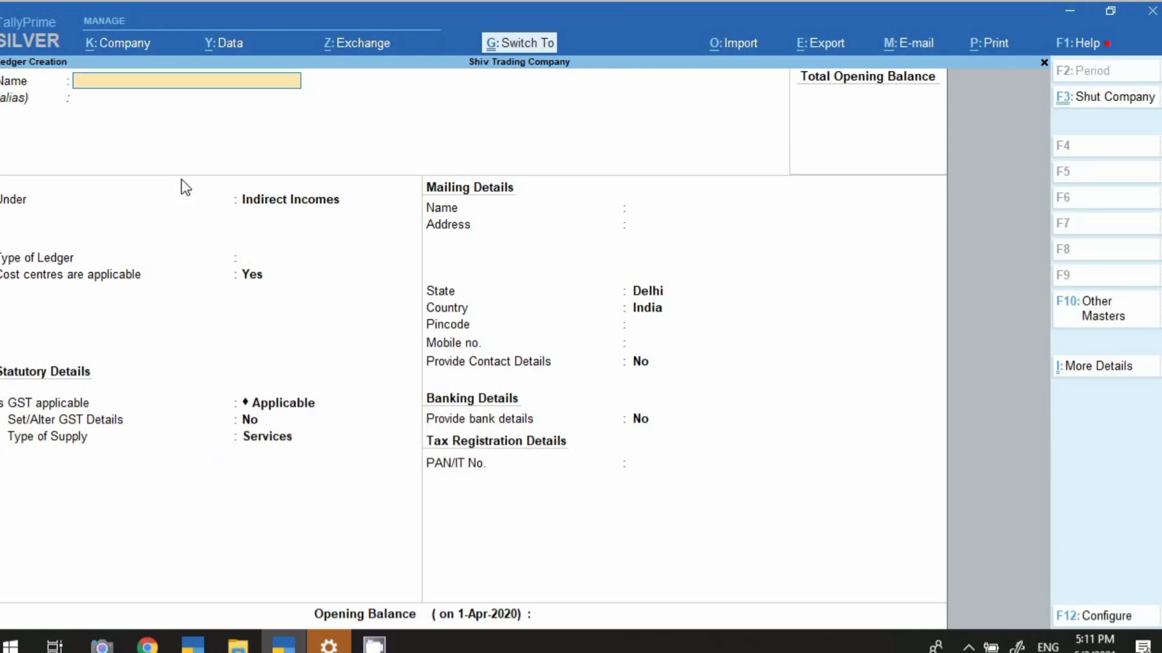
Start a new ledger named Cash Discount Receiv under the Indirect Incomes group
text(Cash Discount)
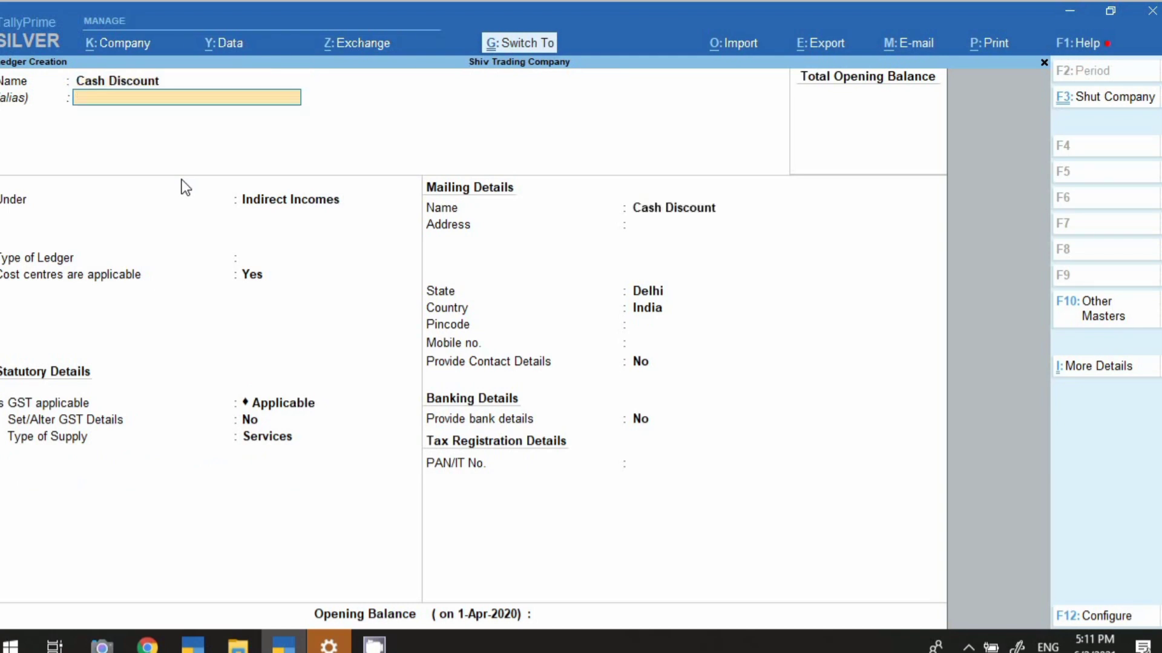
text( Re)
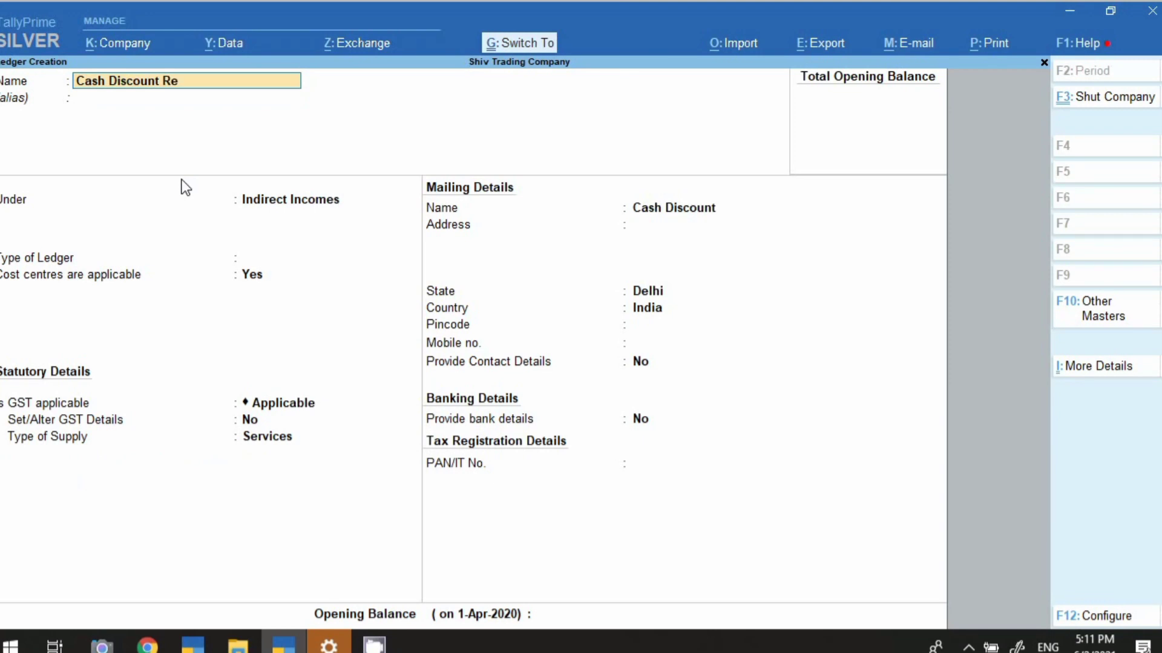
text(ceiv)
key(Return)
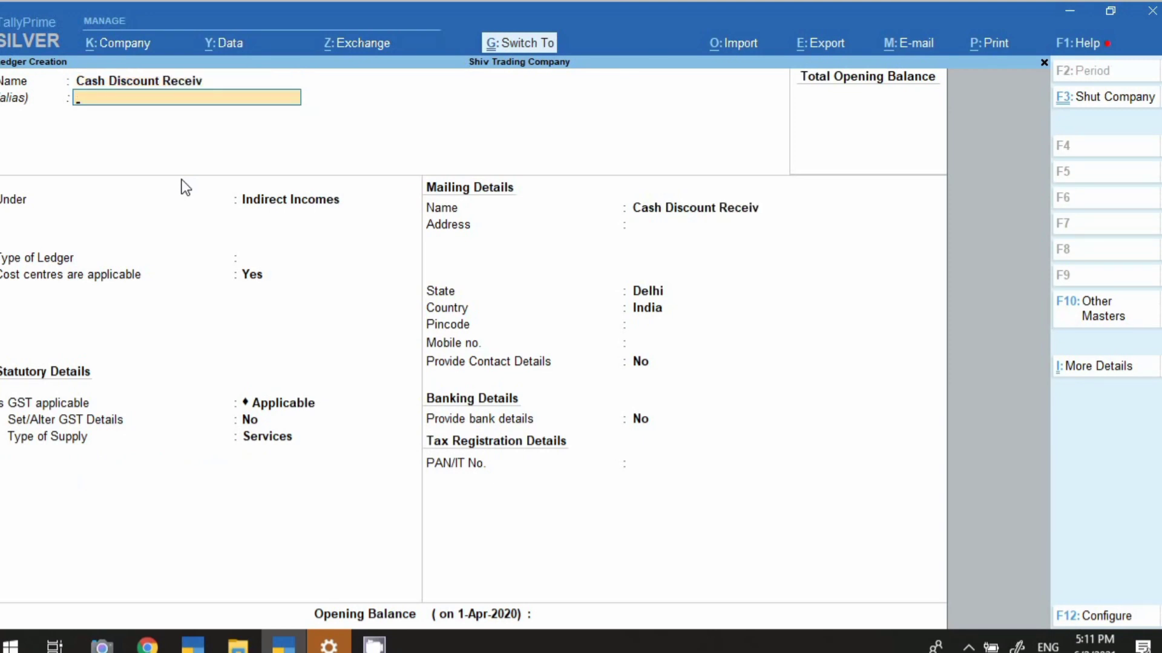
key(Return)
key(Return)
Set the cash discount ledger's type and its GST applicability to Not Applicable, keeping cost centres applicable
key(Return)
key(Return)
text(N)
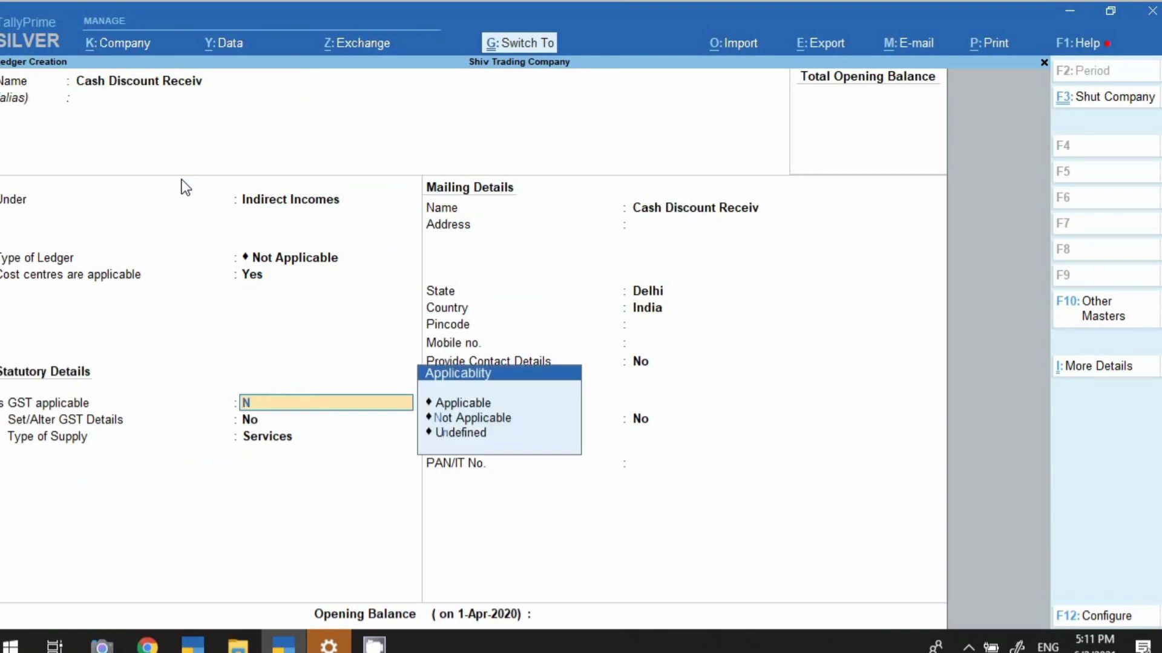
key(Return)
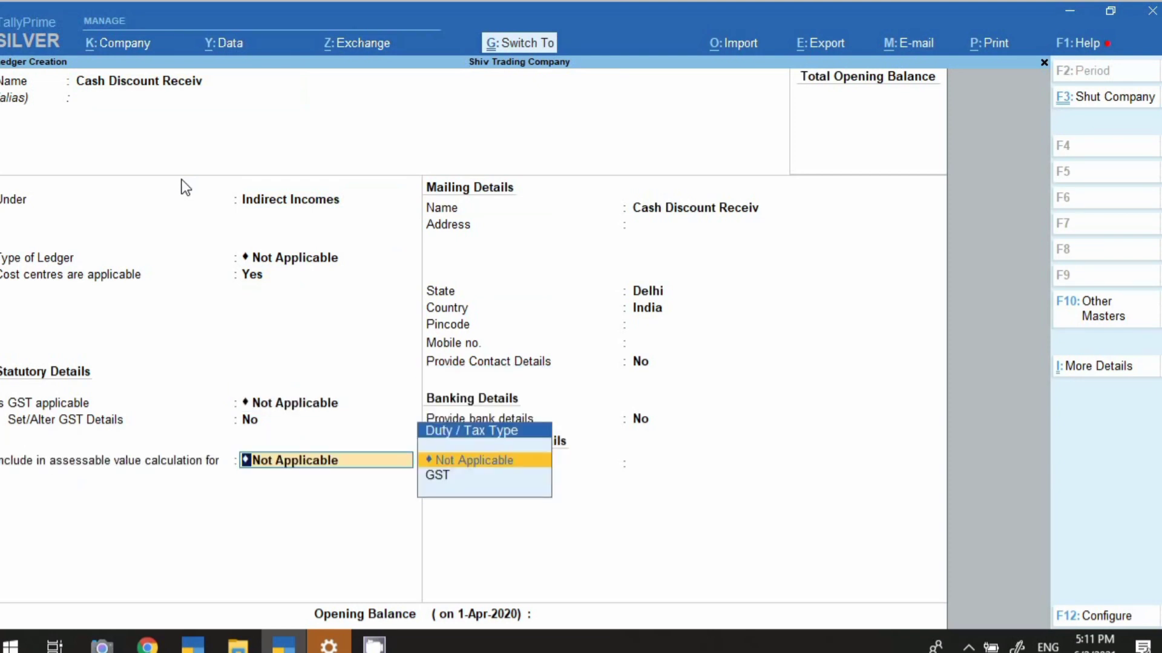
Include the cash discount in the assessable value calculation for GST, appropriated to Goods Based on Value, and save the ledger
key(Down)
key(Return)
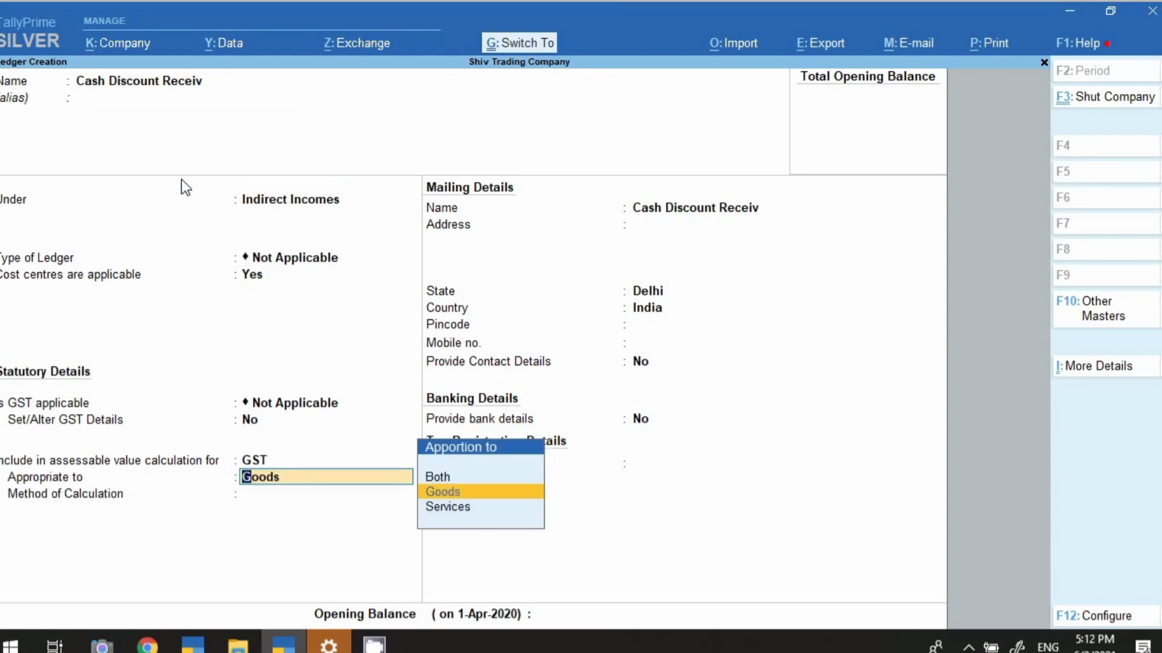
key(Return)
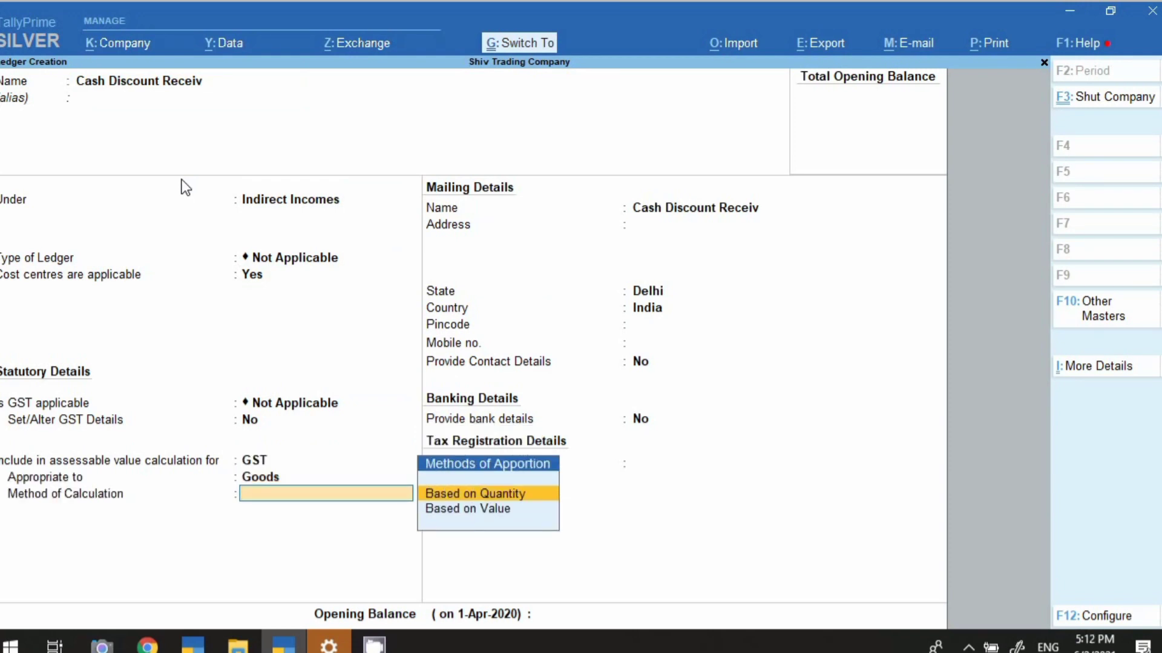
key(Down)
key(Return)
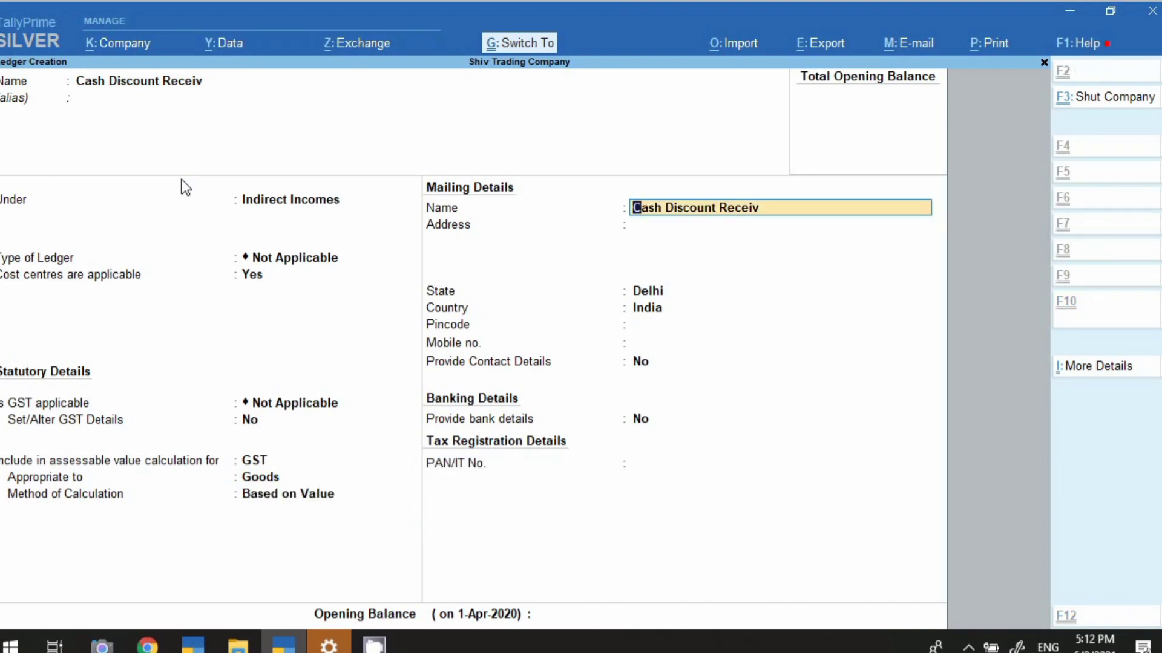
key(ctrl+a)
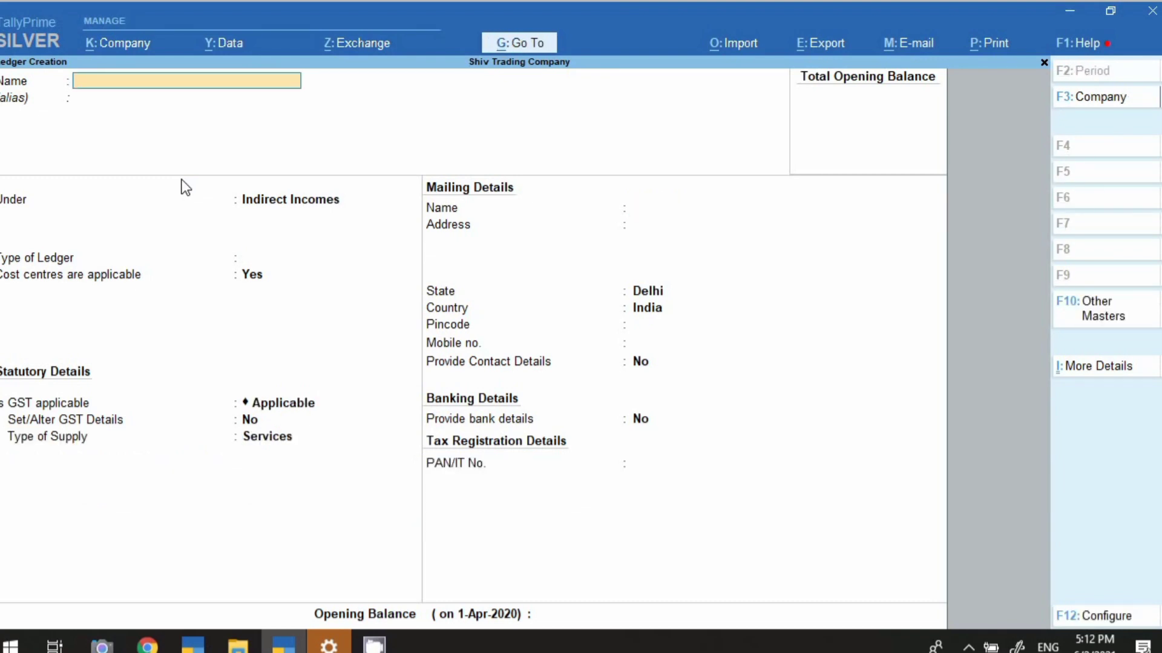
Start a new ledger named Cgst under the Duties & Taxes group
text(Cgsr)
key(Return)
key(Return)
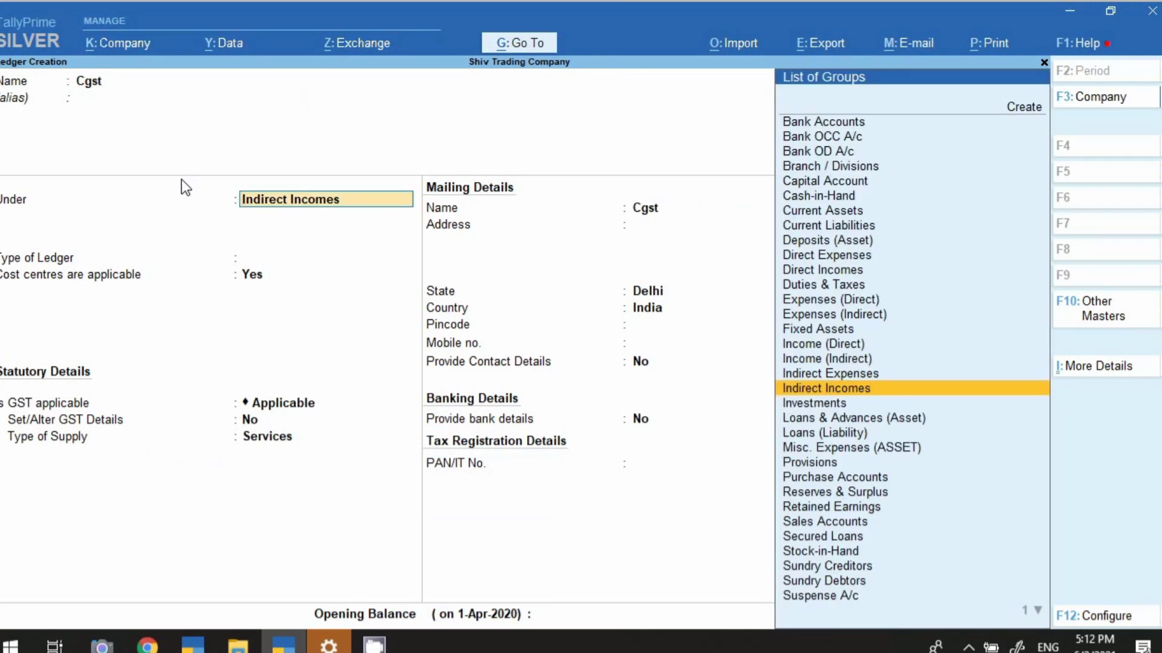
text(Di)
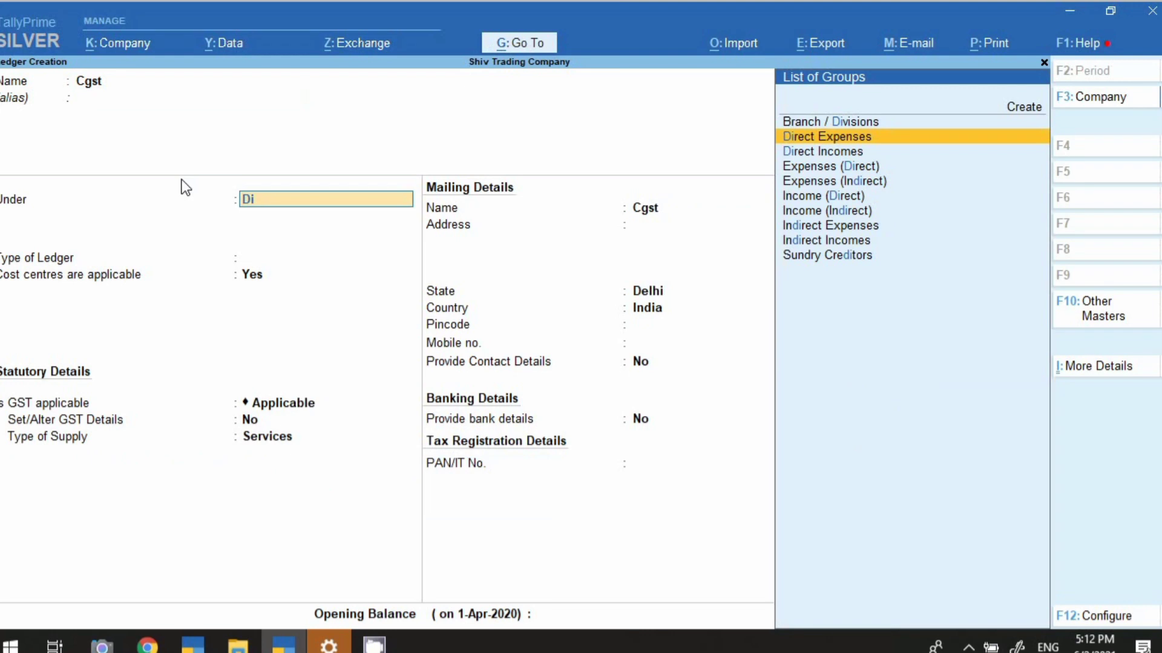
key(BackSpace)
text(ut)
key(Return)
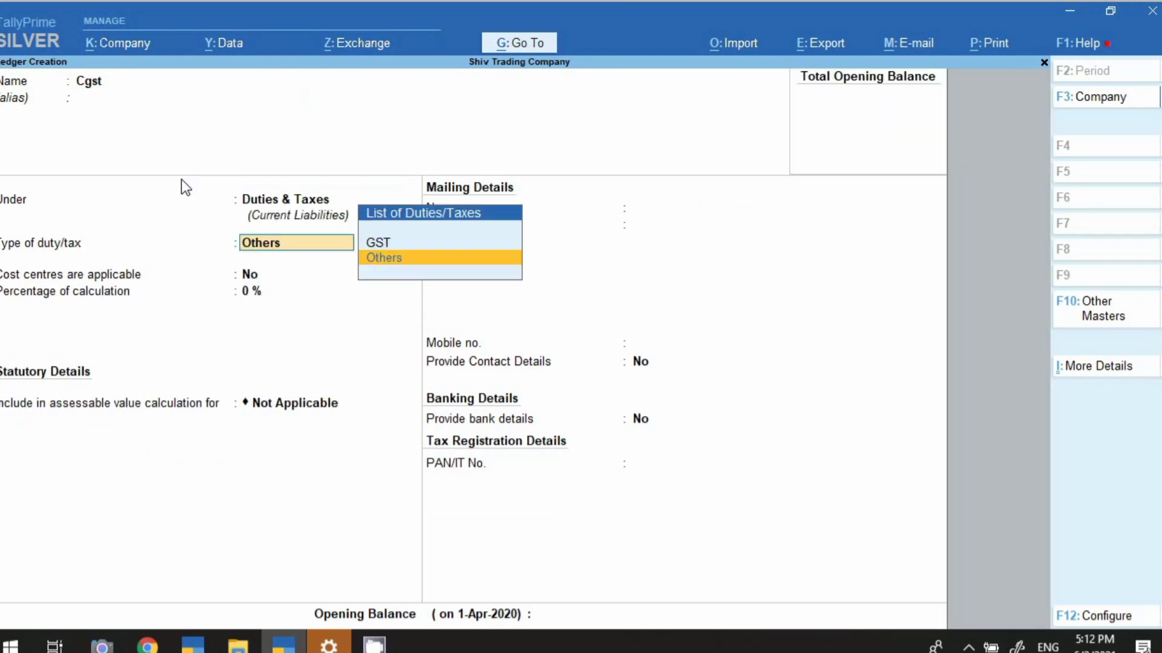
Set the Cgst ledger's duty type to GST and its tax type to Central Tax, and save it
key(Up)
key(Return)
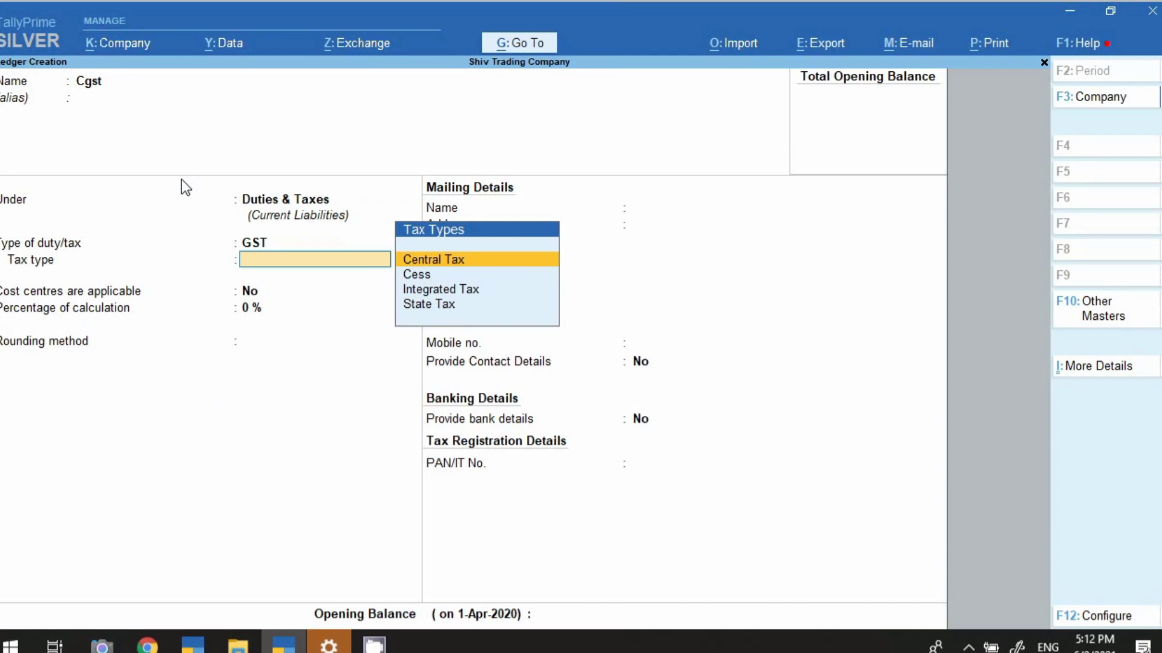
key(Return)
key(ctrl)
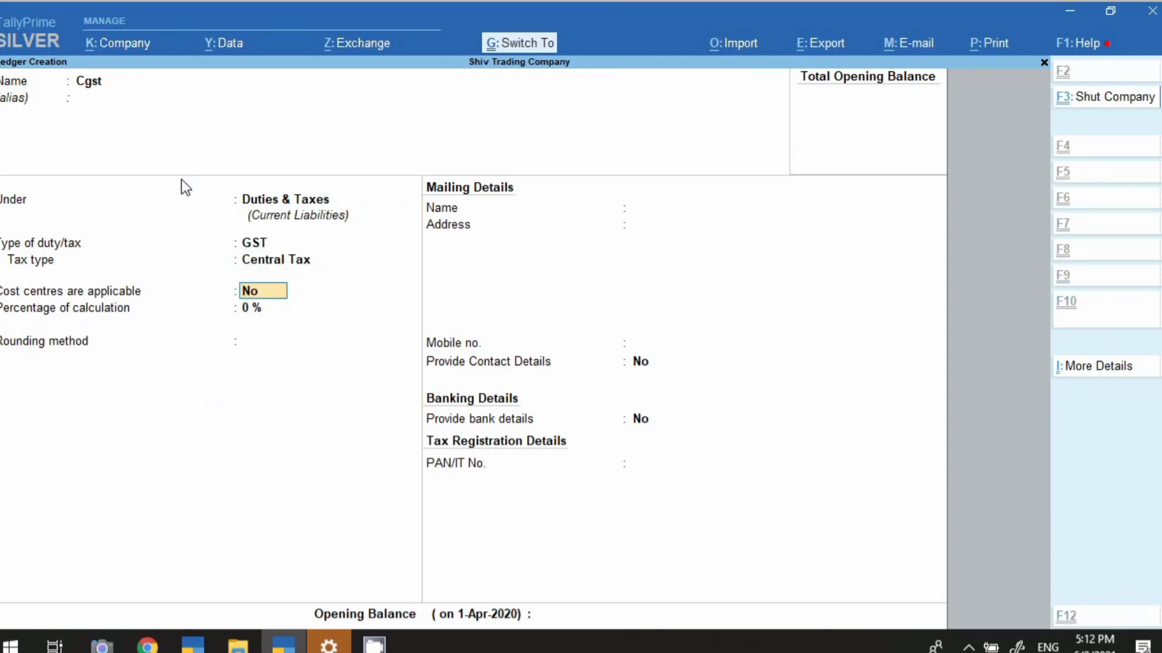
key(ctrl+a)
Start a new ledger named Sgst under the Duties & Taxes group
text(Sgst)
key(Return)
key(Return)
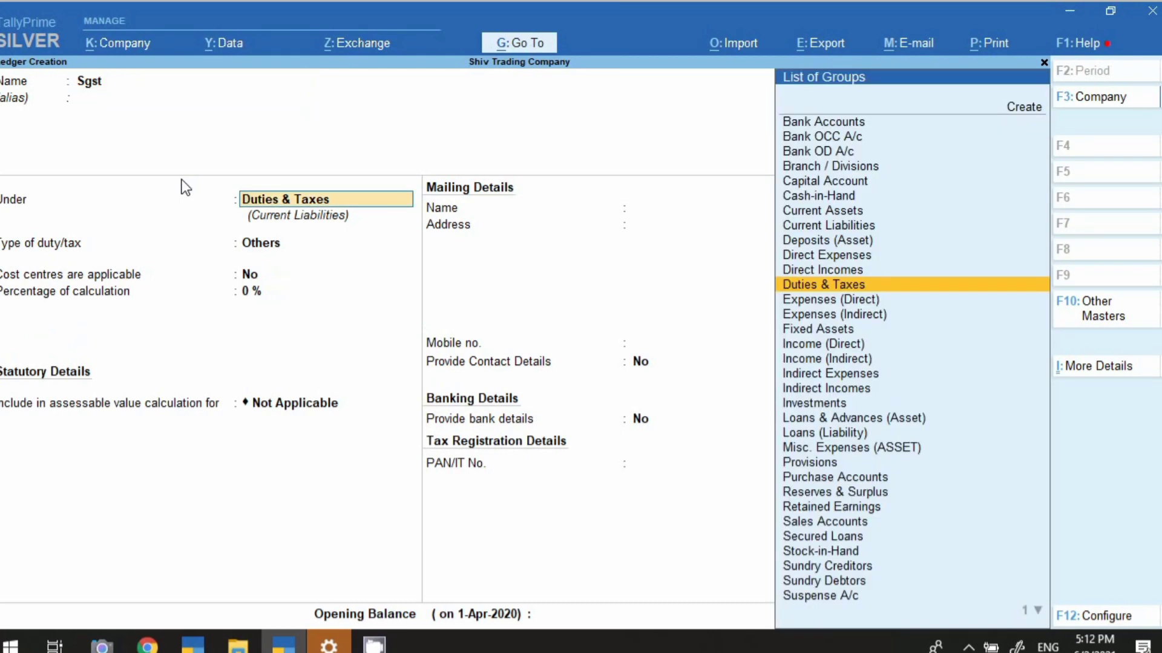
key(Return)
Set the Sgst ledger's duty type to GST and its tax type to State Tax, and save it
key(Up)
key(Return)
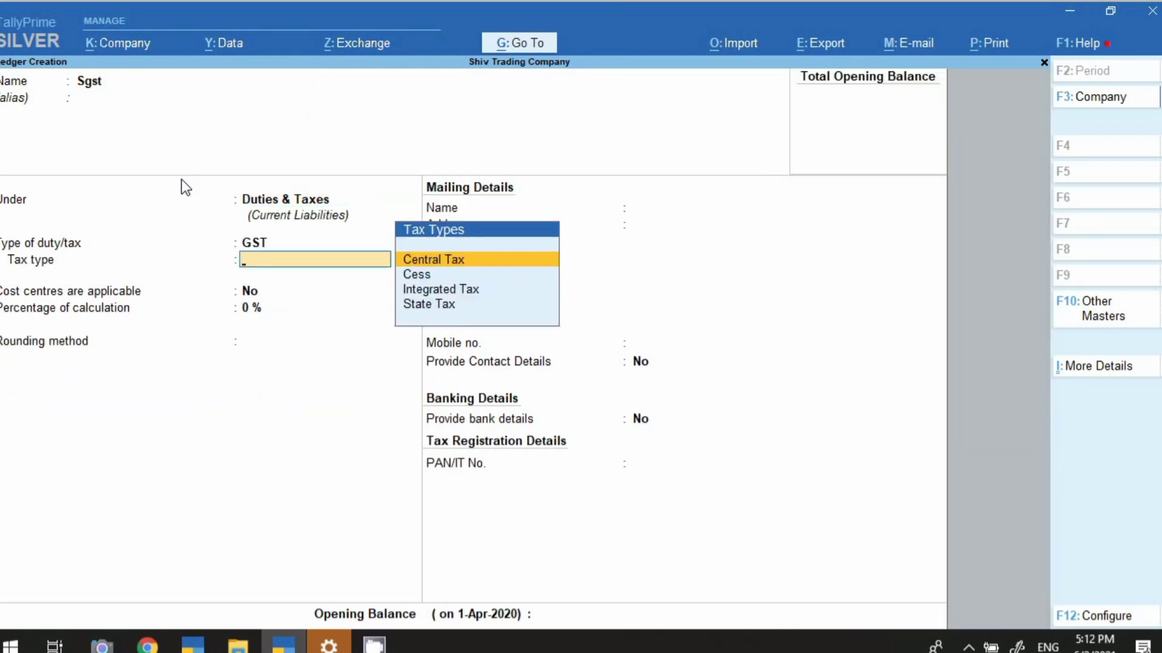
key(Down)
key(Down)
key(Down)
key(Return)
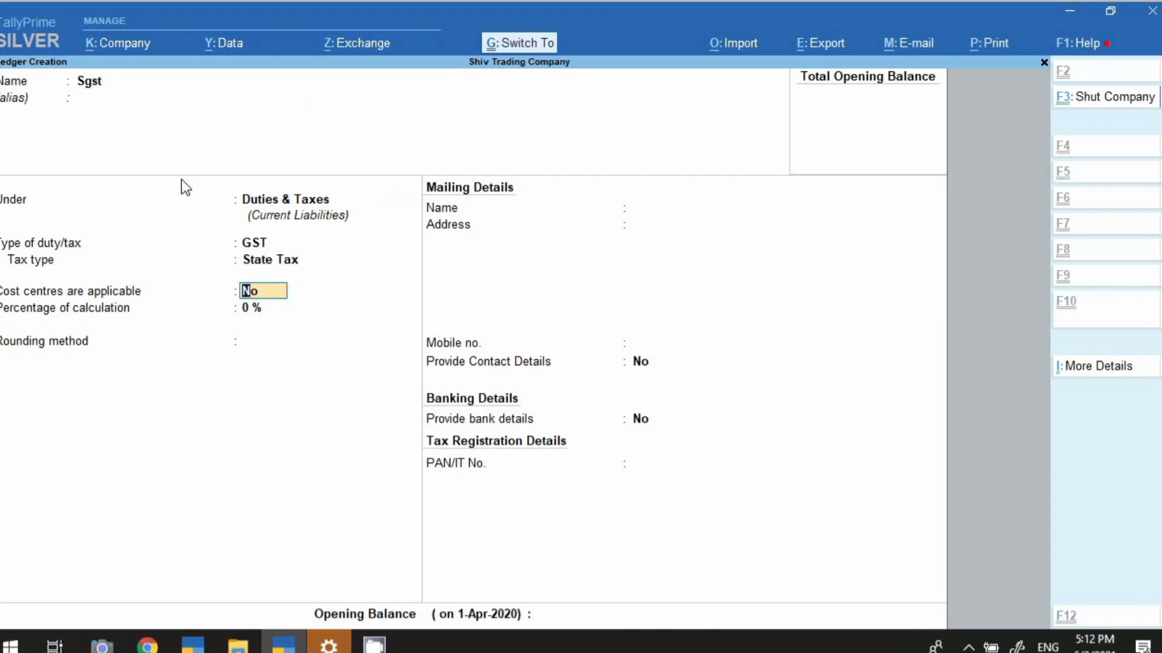
key(ctrl+a)
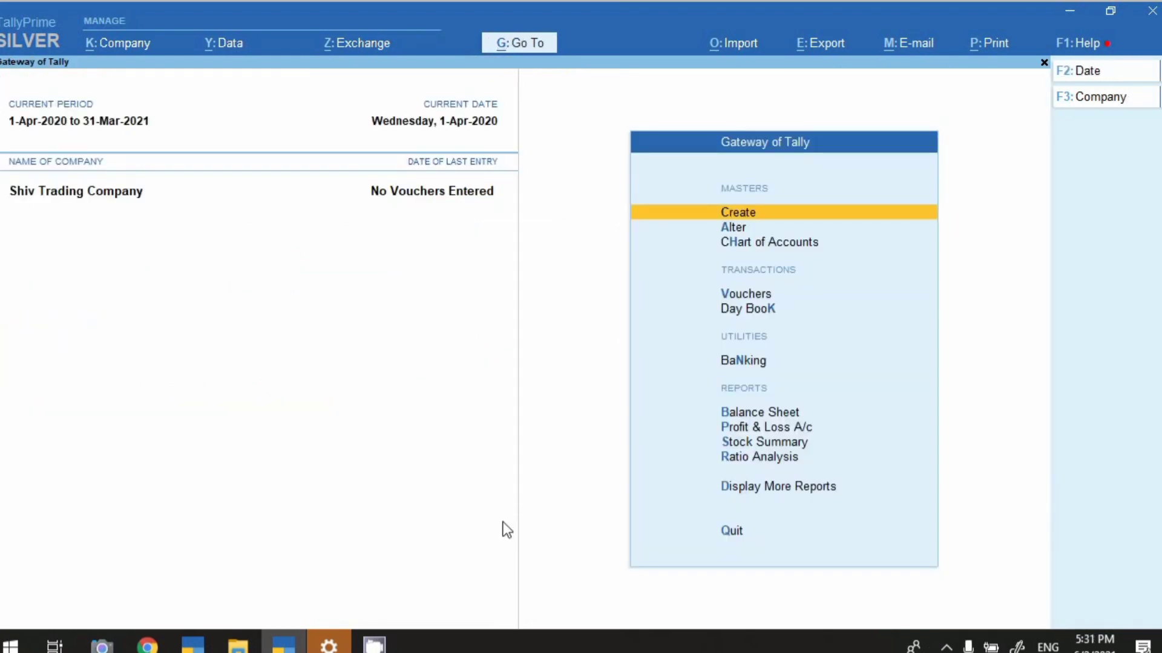
Open a new purchase voucher and set its mode to Accounting Invoice
key(v)
key(F9)
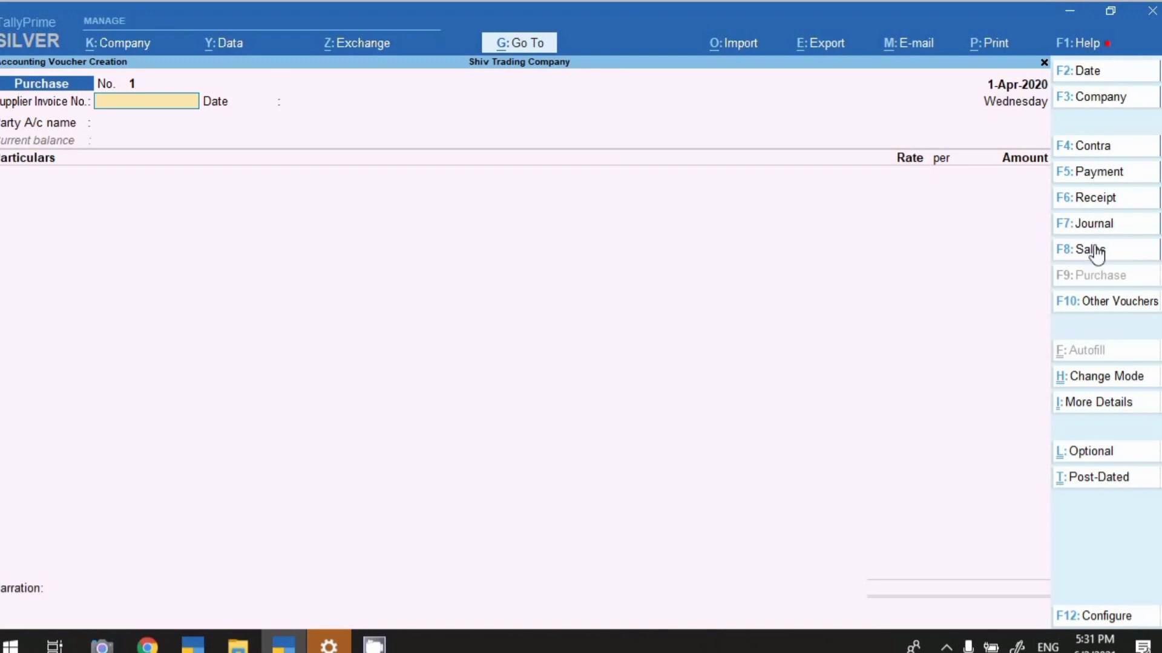
click(1121, 381)
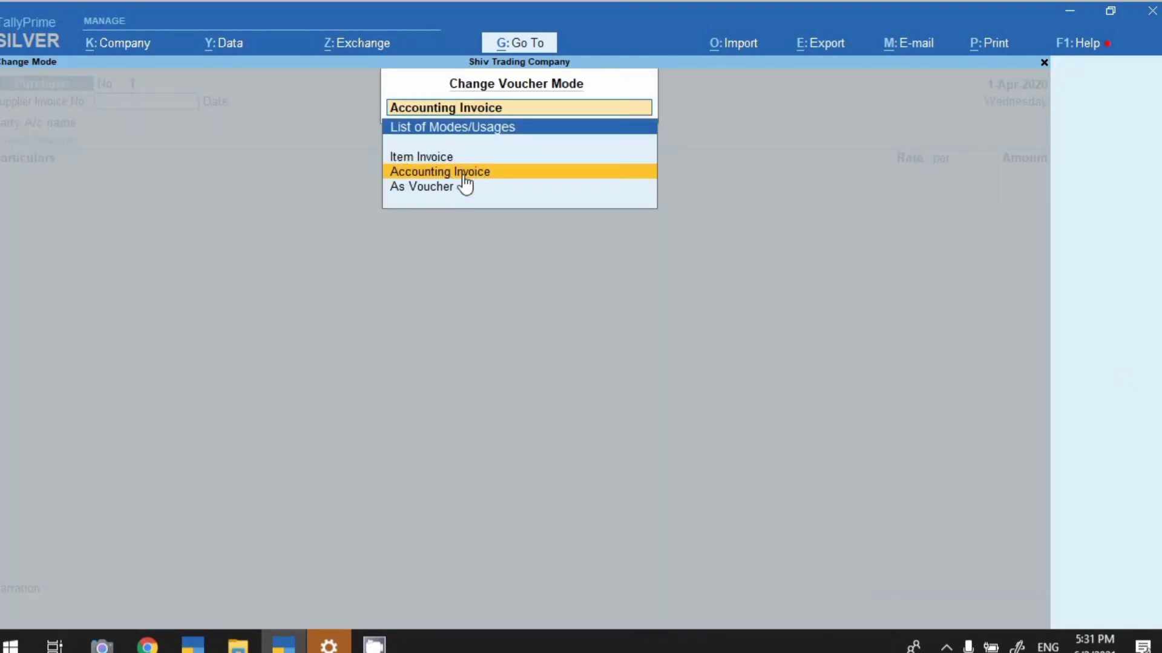
click(432, 177)
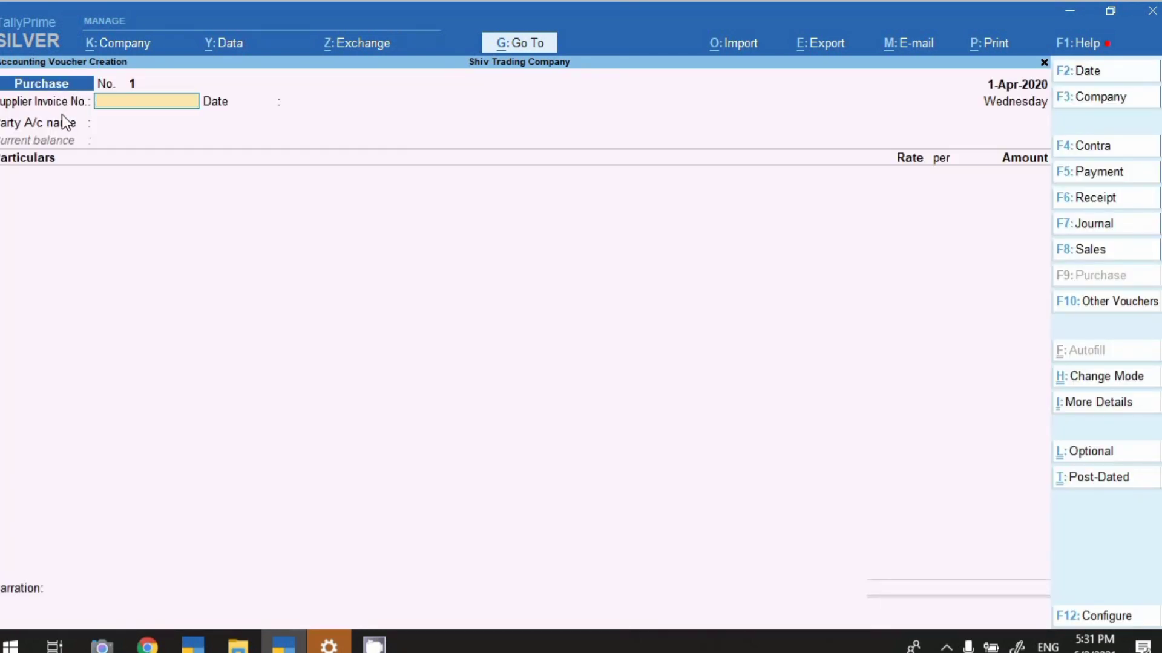
Enter supplier invoice number 55555555 and set the voucher date and supplier invoice date to 2-Jun-2020
text(555)
key(Return)
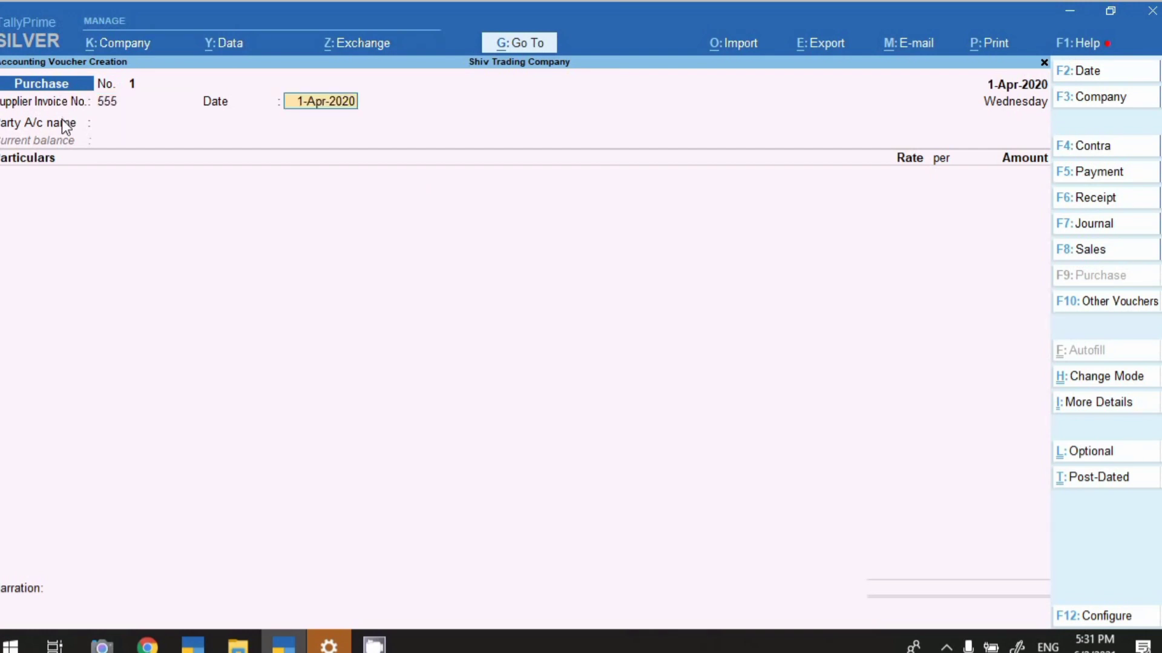
key(F2)
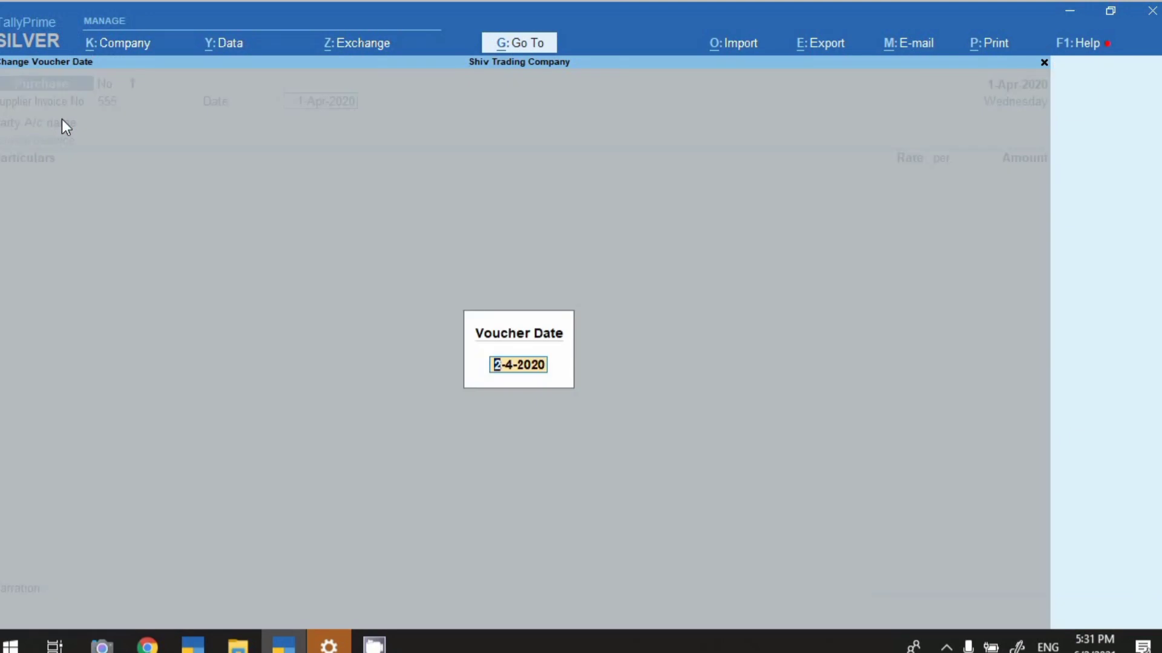
text(6.2)
key(Return)
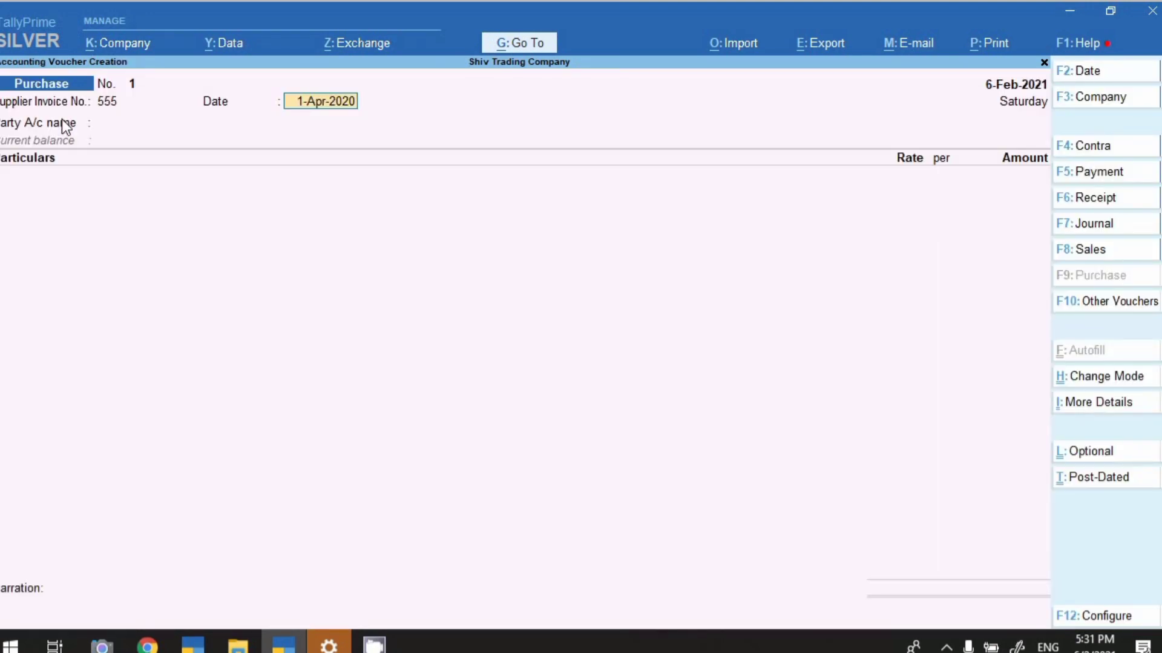
key(F2)
text(1.)
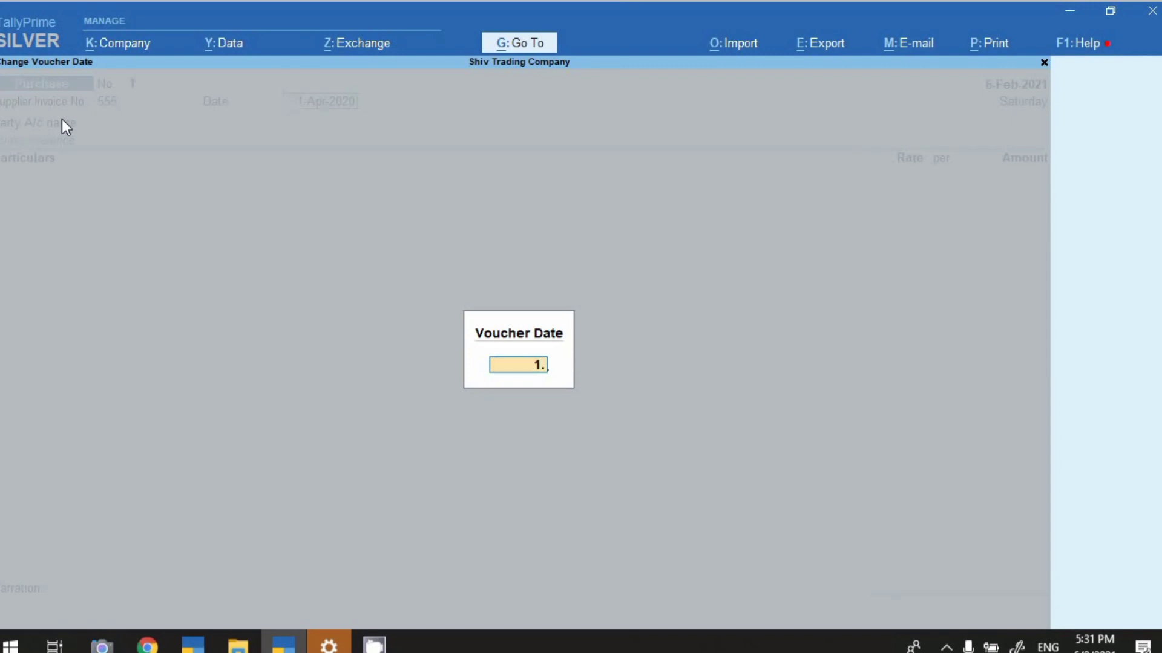
text(2)
key(Return)
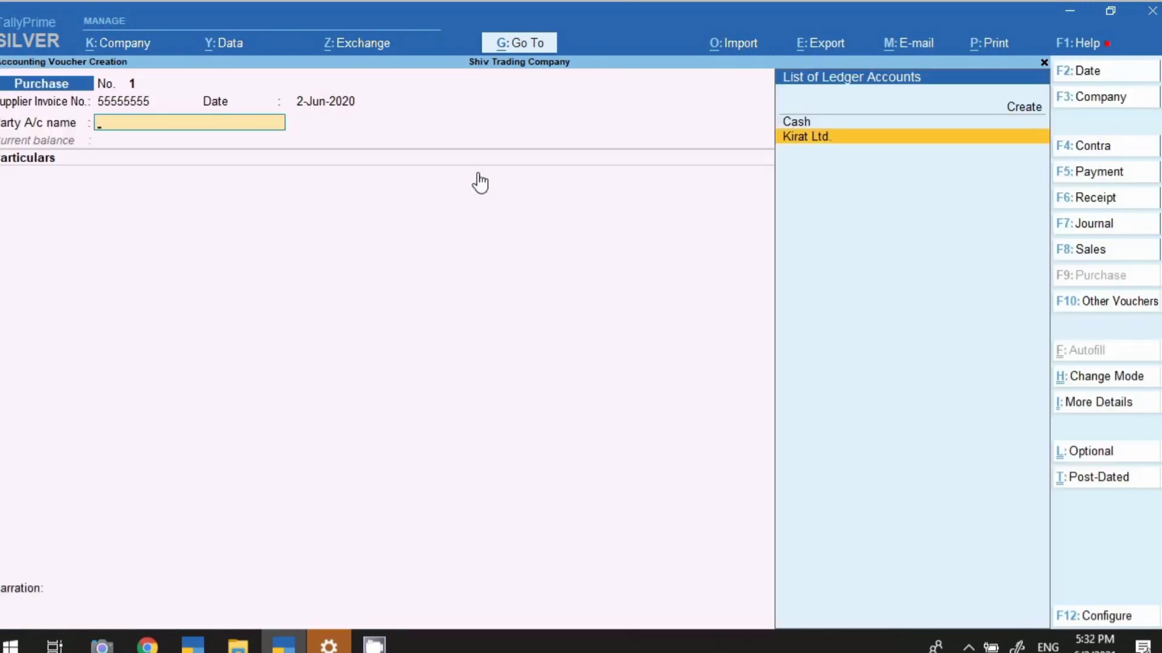
Select Kirat Ltd. as the party account, leave the receipt details blank and accept the party details
key(Return)
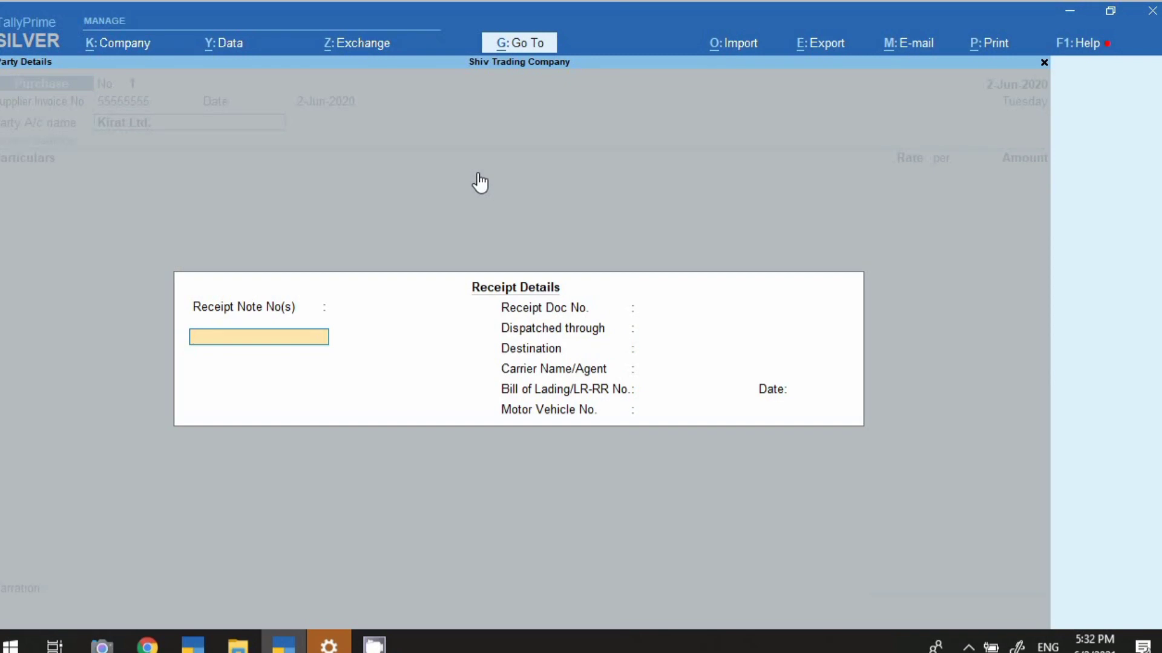
key(Return)
key(Return)
key(Return)
key(Return)
key(Return)
key(Return)
key(Return)
key(Return)
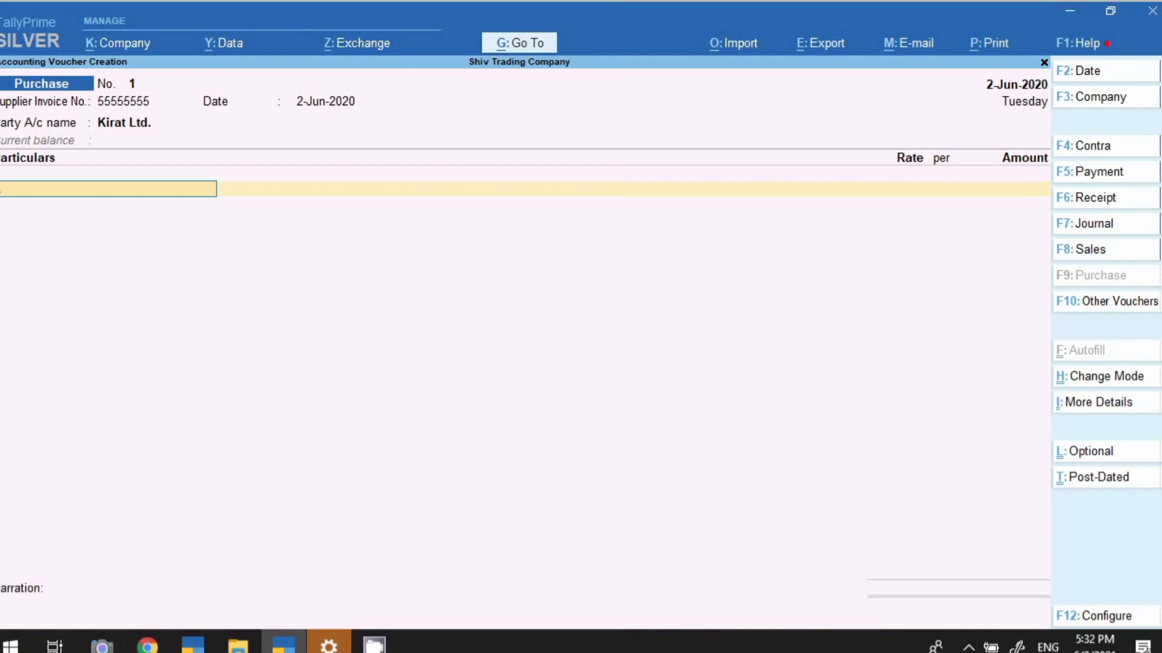
Add Furniture A/c to the voucher particulars with an amount of 4,00,000
text(f)
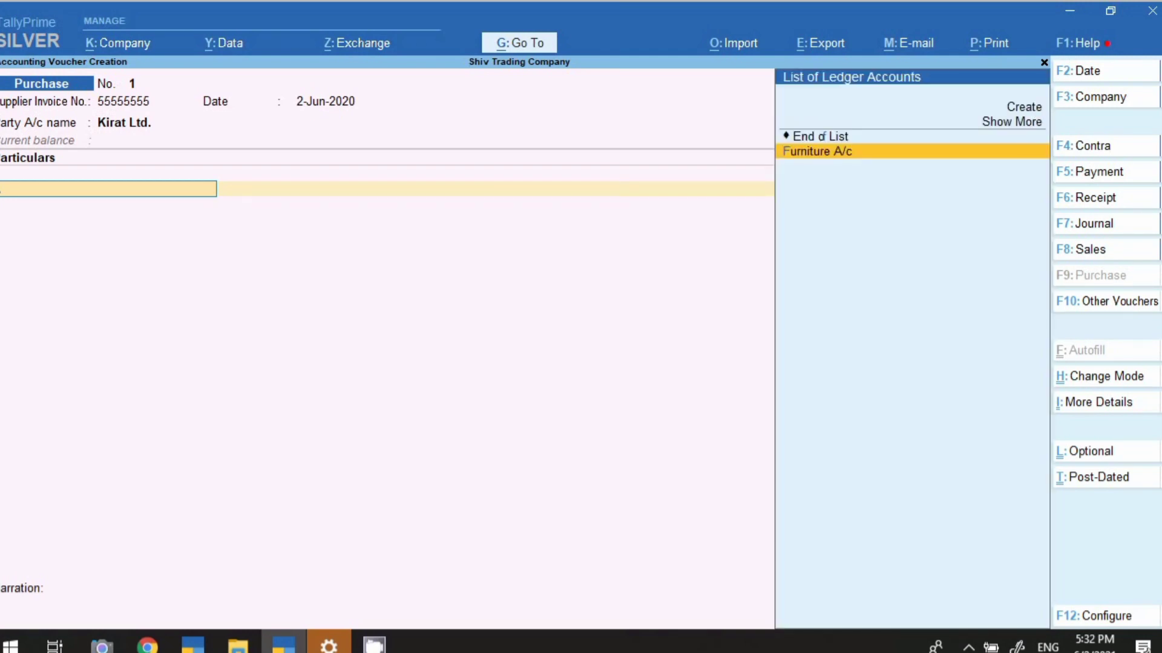
key(Return)
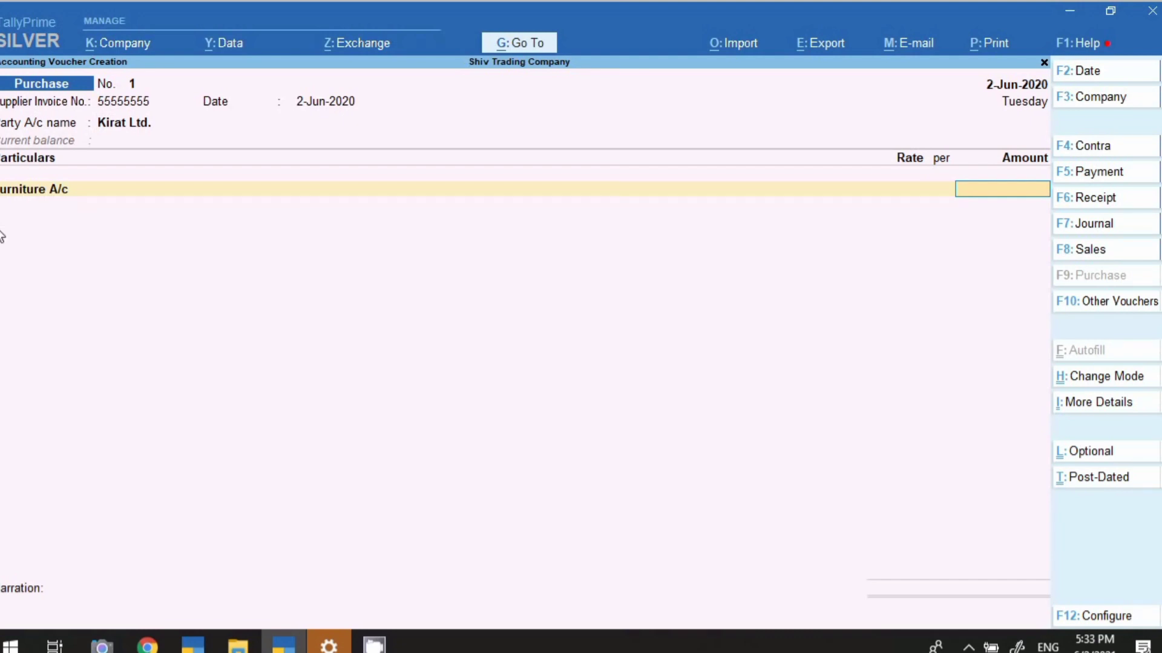
text(400000)
key(Return)
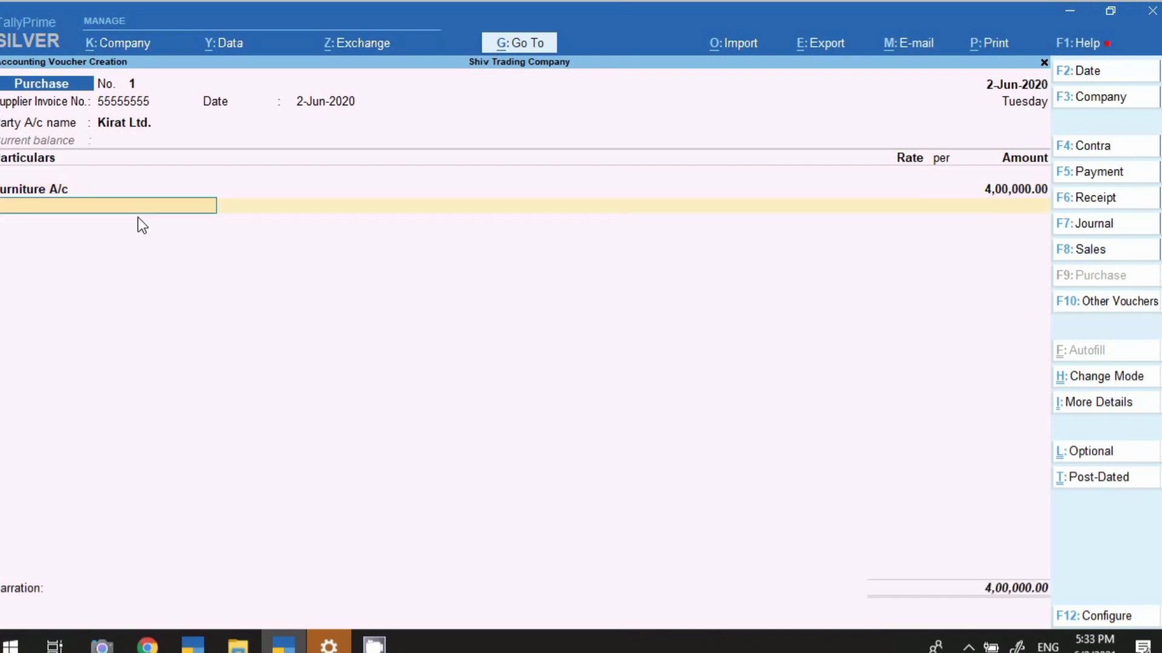
Add the Trade Discount Receiv ledger to the purchase voucher at a rate of -15%
text(tra)
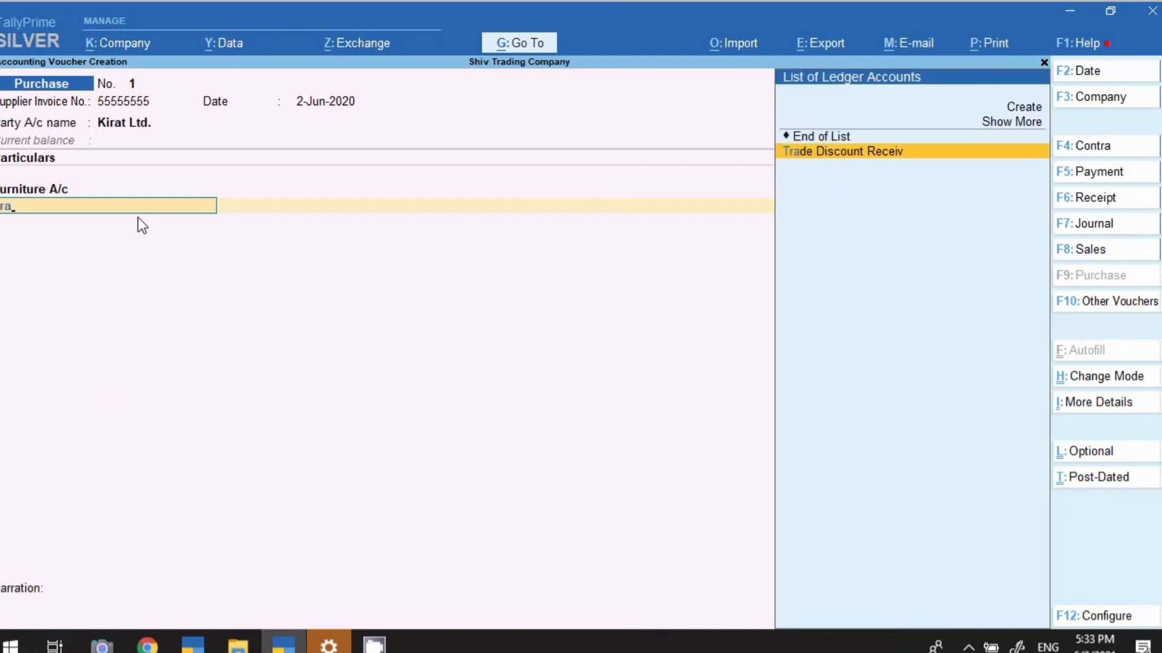
key(Return)
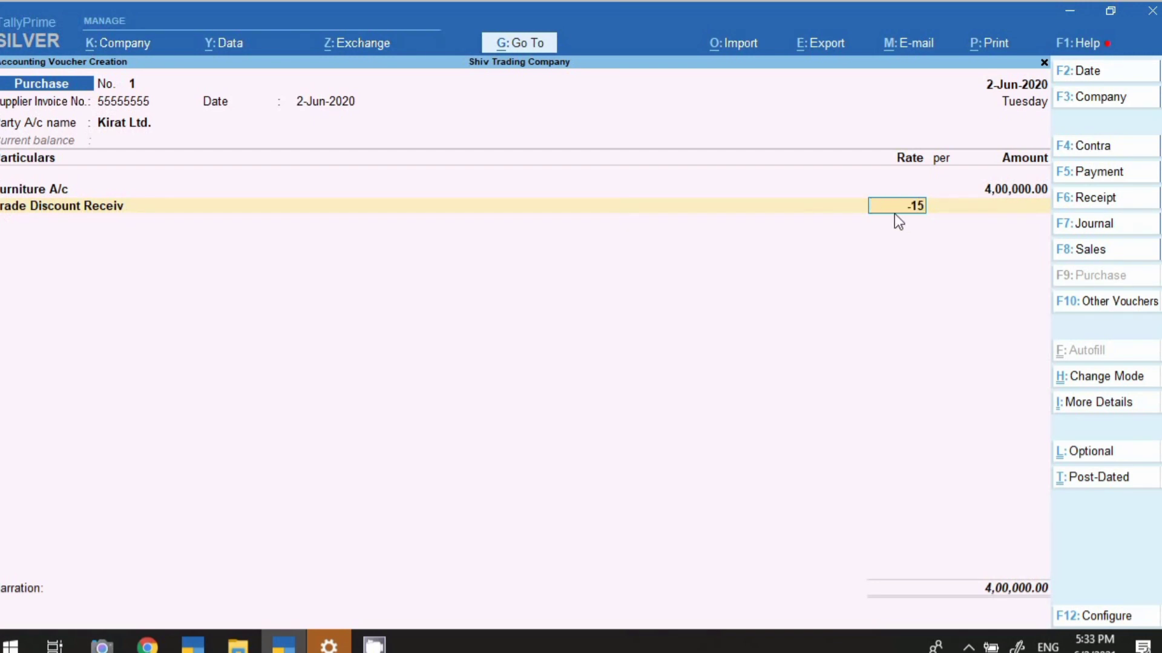
key(Return)
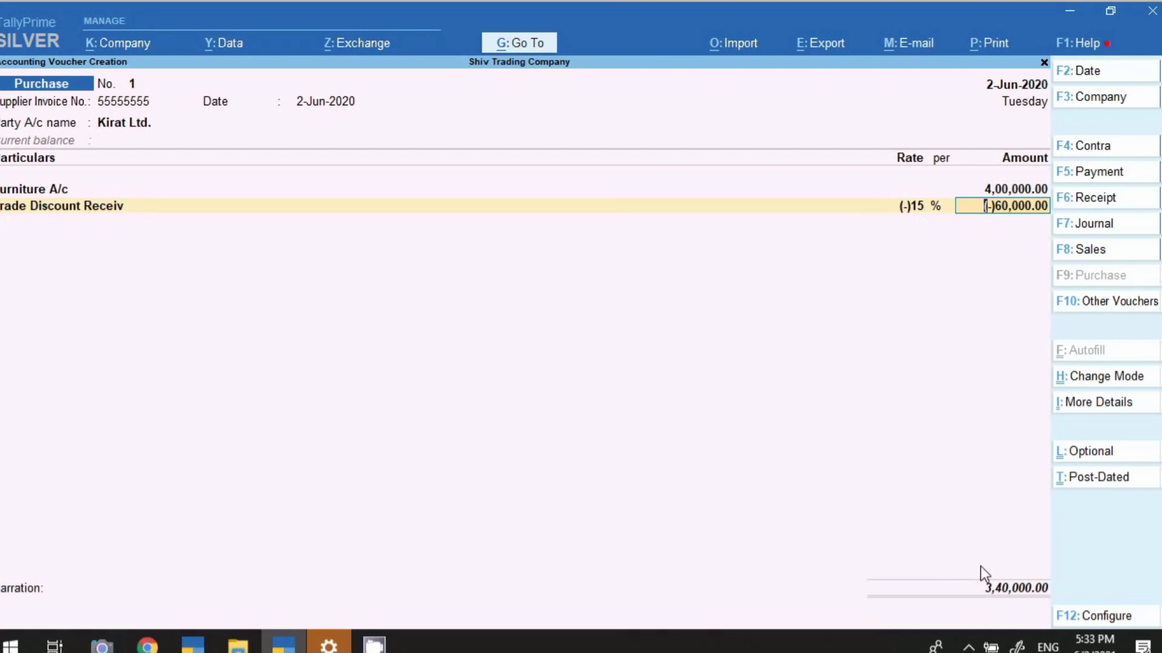
key(Return)
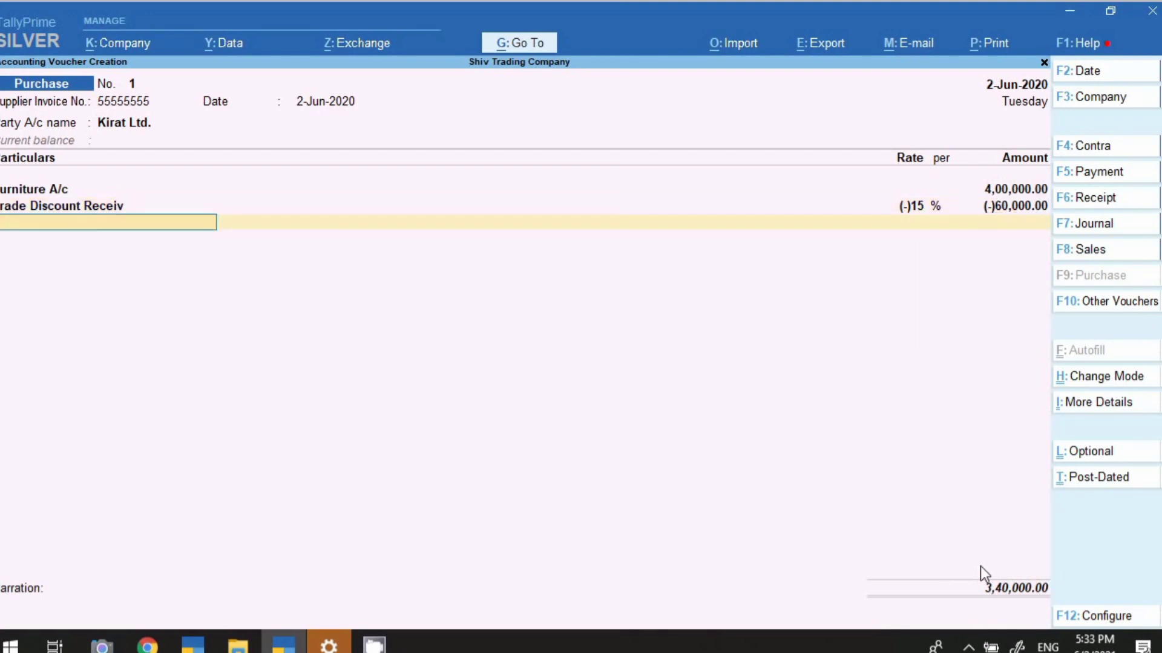
Add the Cash Discount Receiv ledger to the purchase voucher at a rate of -12%
text(cash)
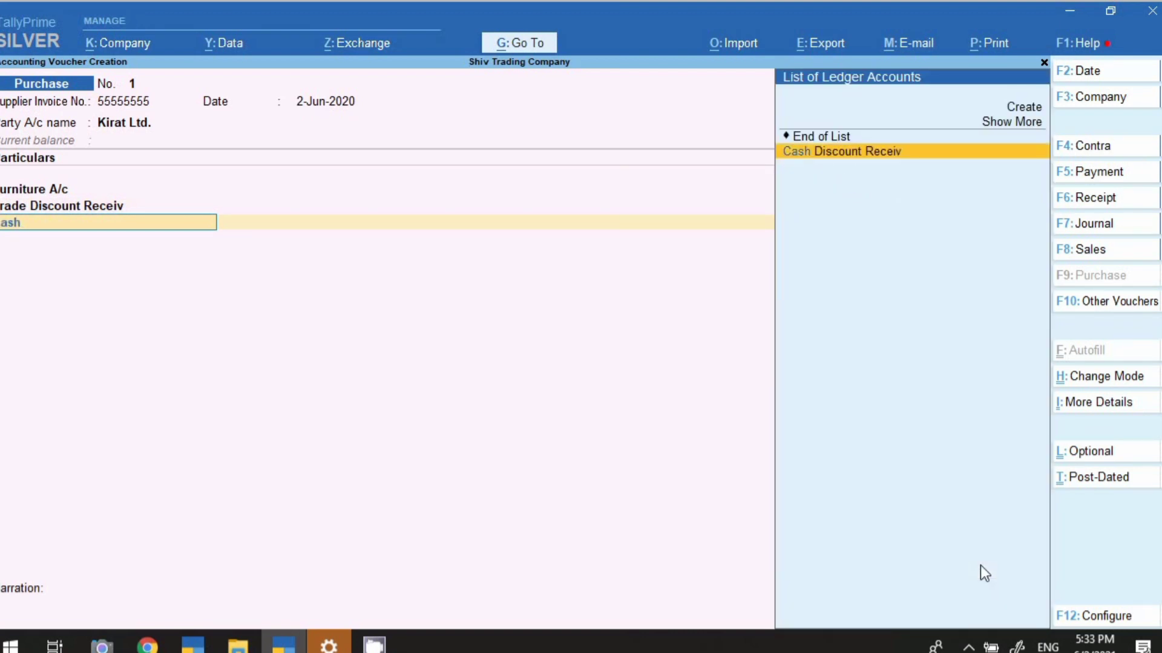
key(Return)
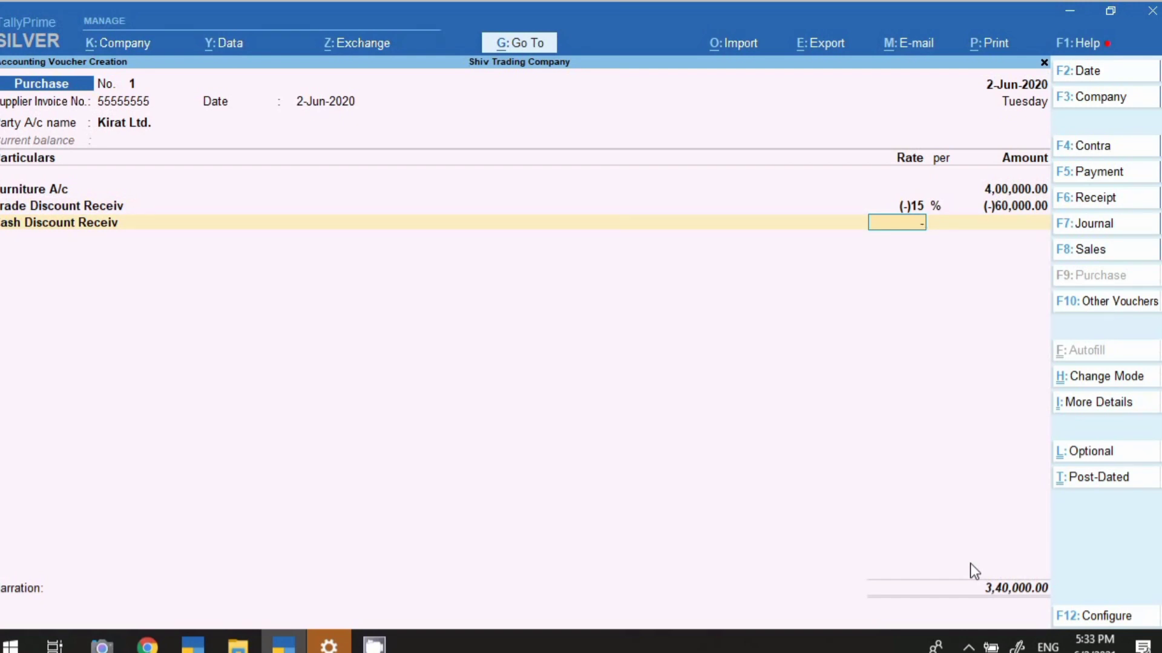
text(-12)
key(Return)
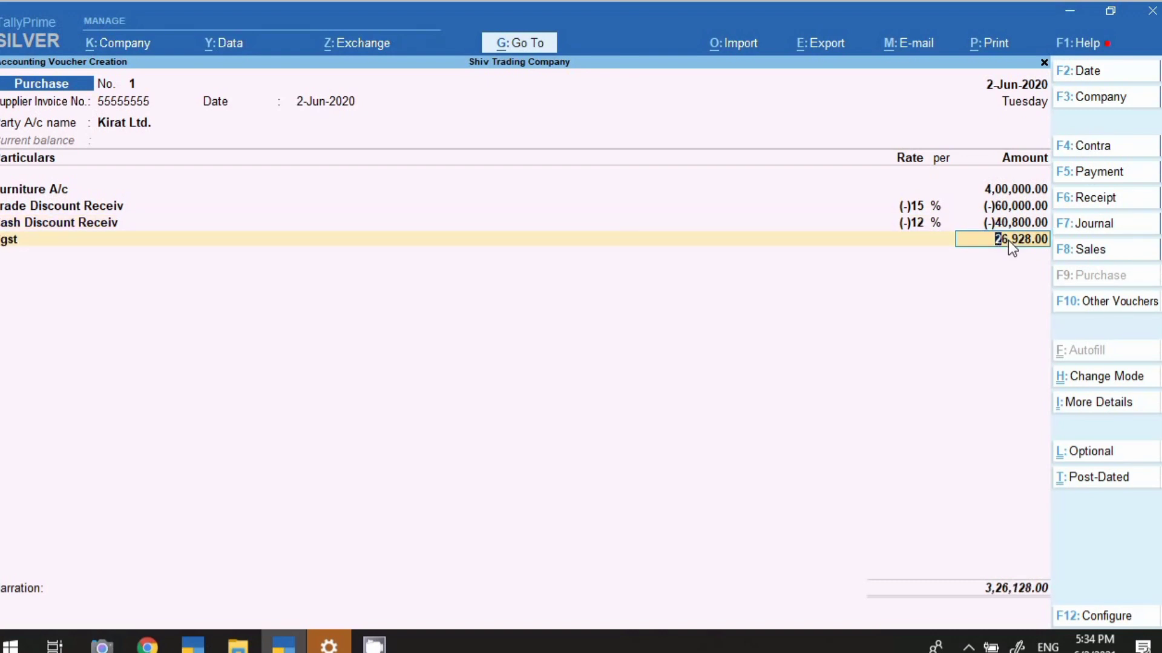
Add the Cgst and Sgst ledgers to the purchase voucher with their automatically calculated tax amounts
key(Return)
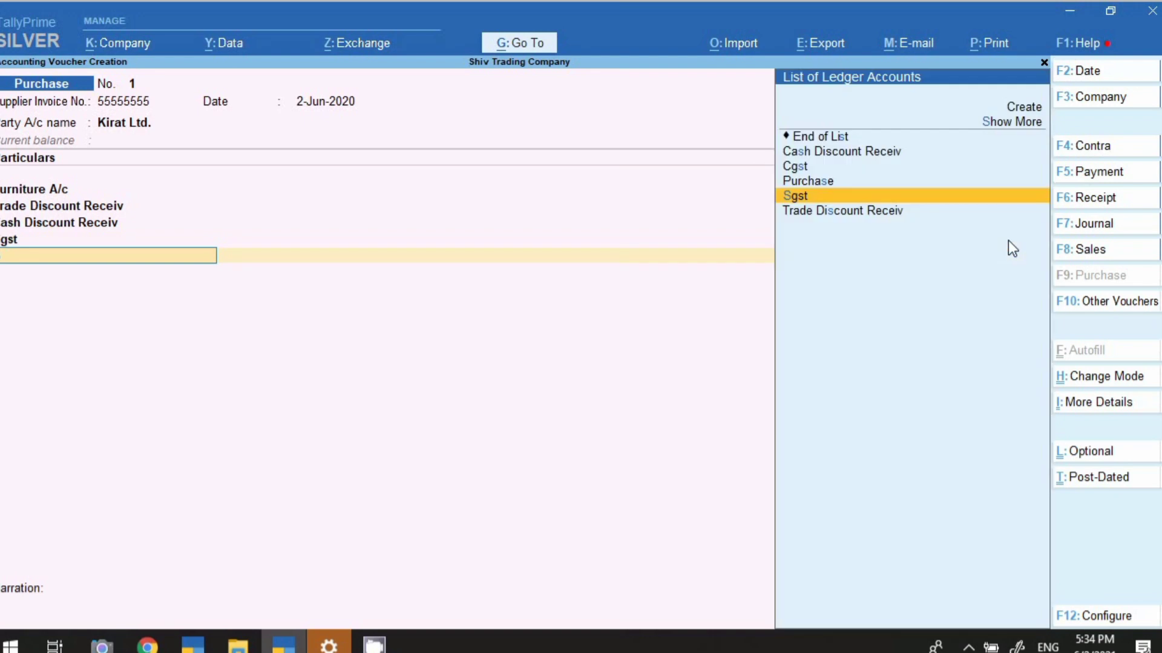
text(sg)
key(Return)
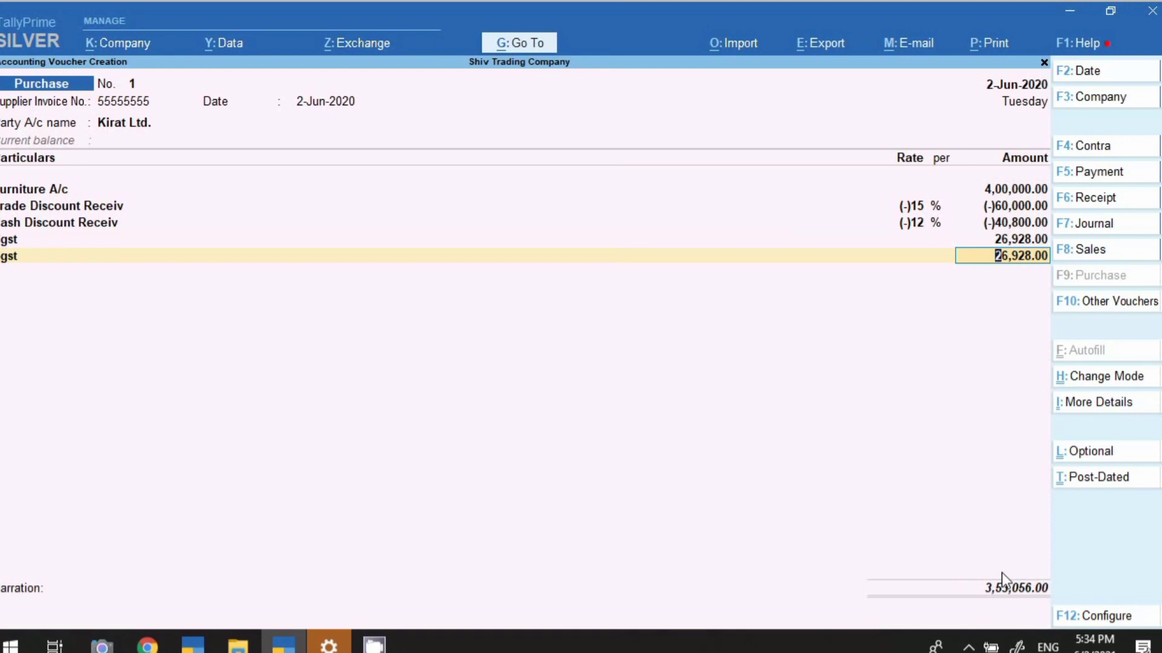
Examine the detailed GST tax analysis of the purchase voucher, checking the purchase value, both discounts and the central and state tax
click(1129, 409)
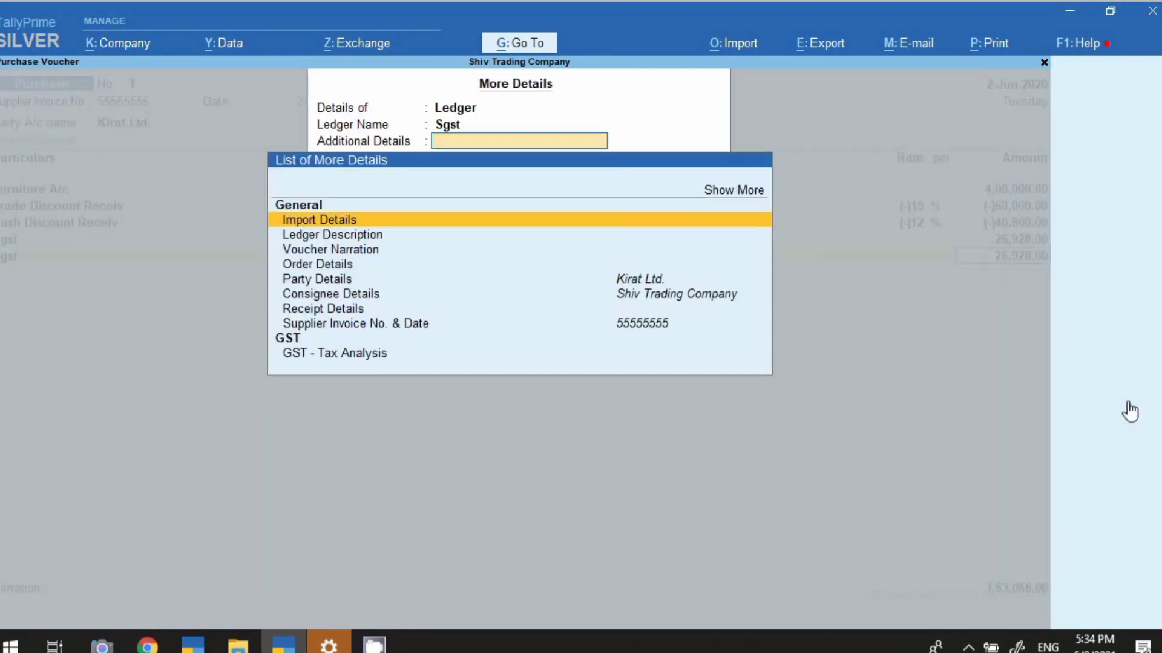
click(358, 355)
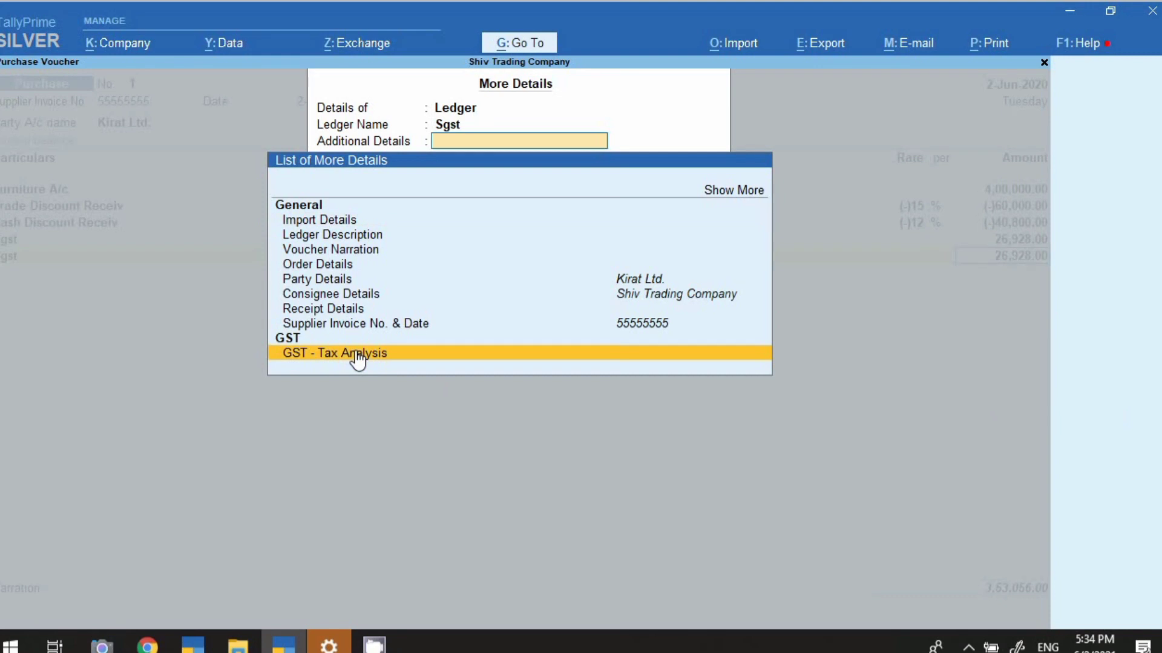
click(359, 354)
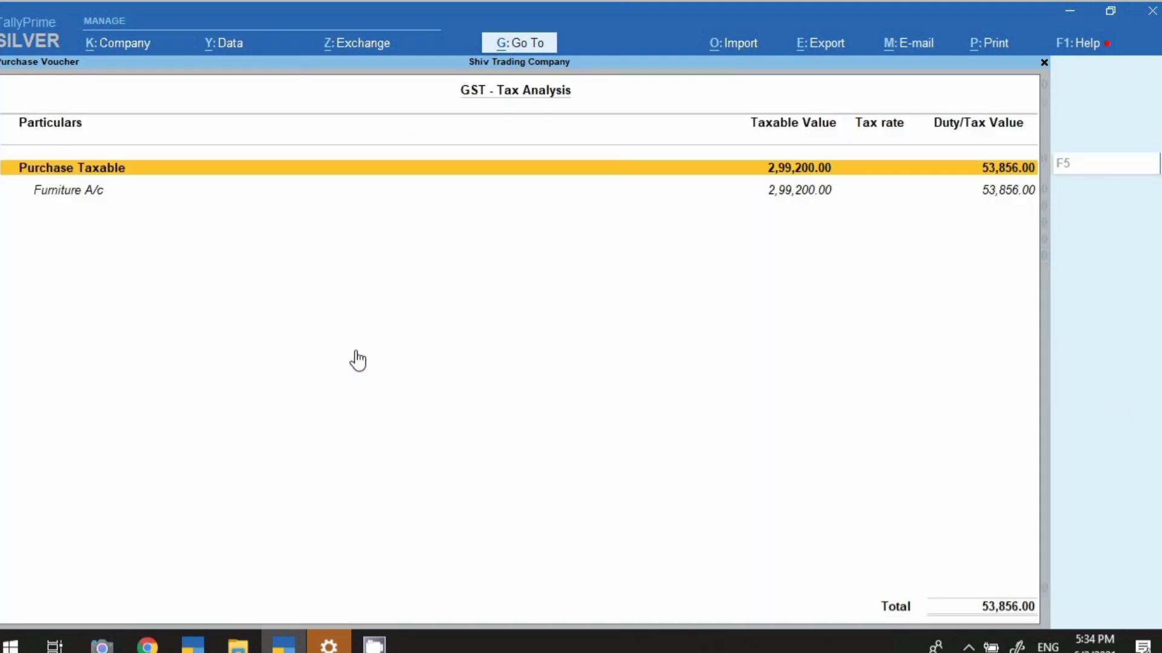
mouse_move(1159, 164)
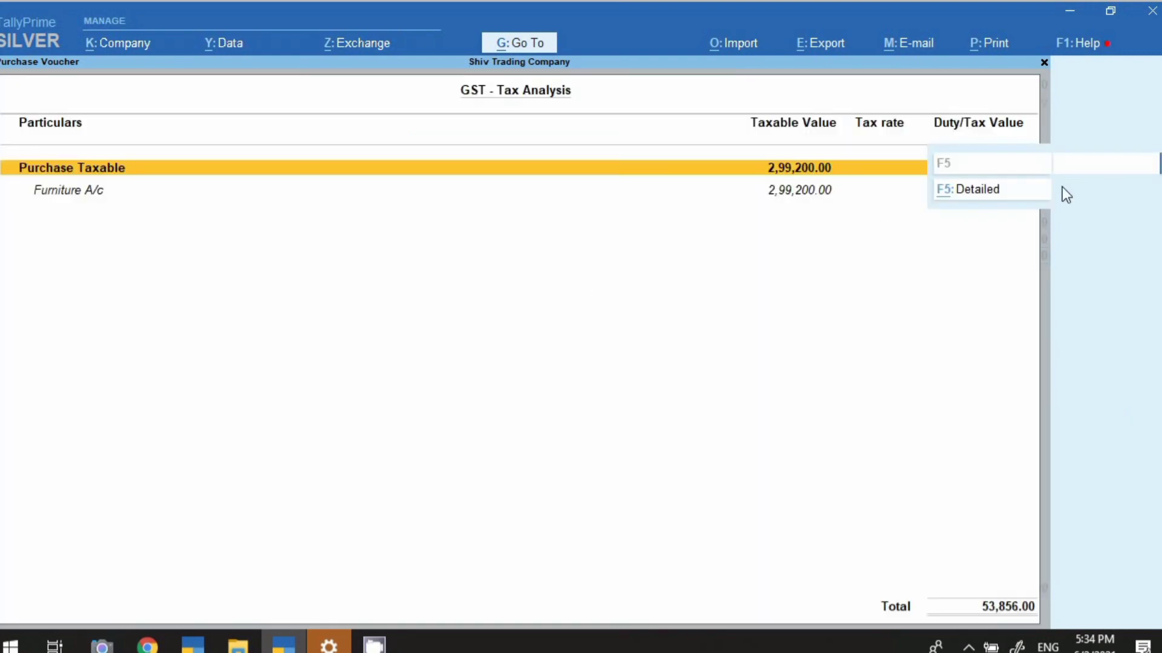
click(973, 189)
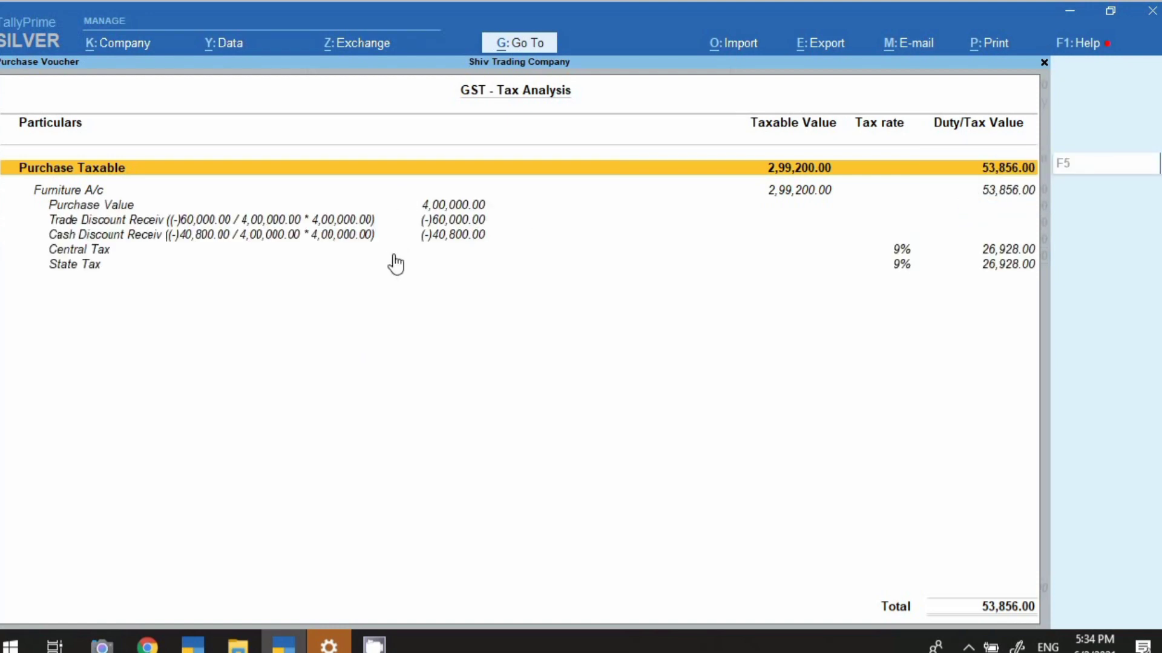
click(74, 191)
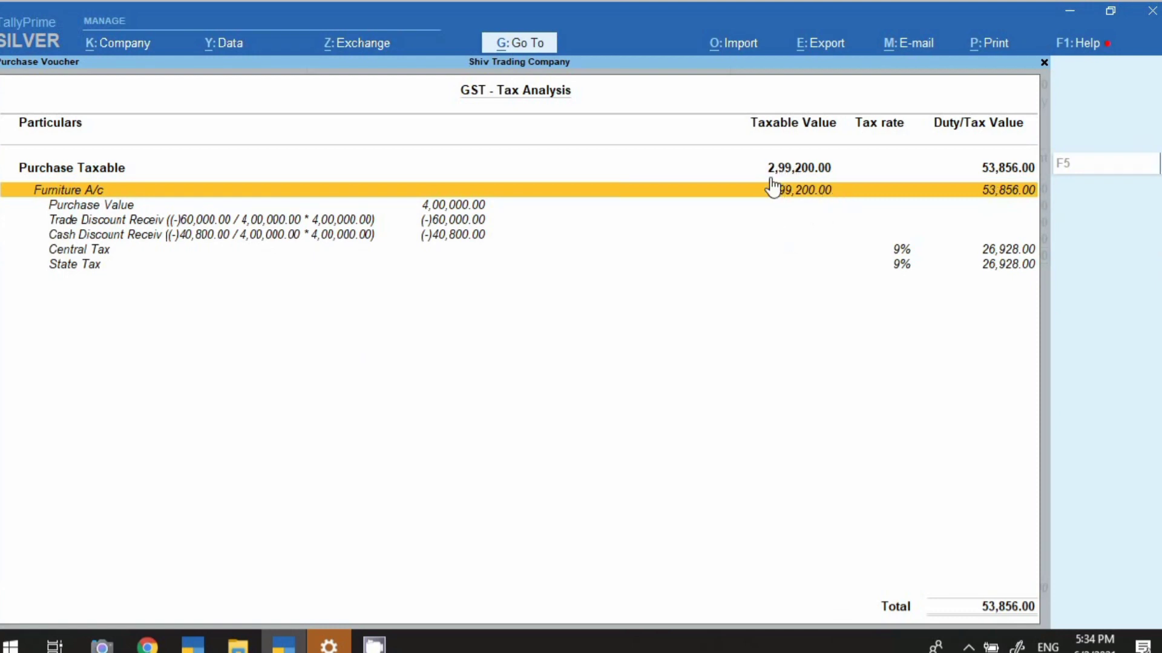
click(445, 209)
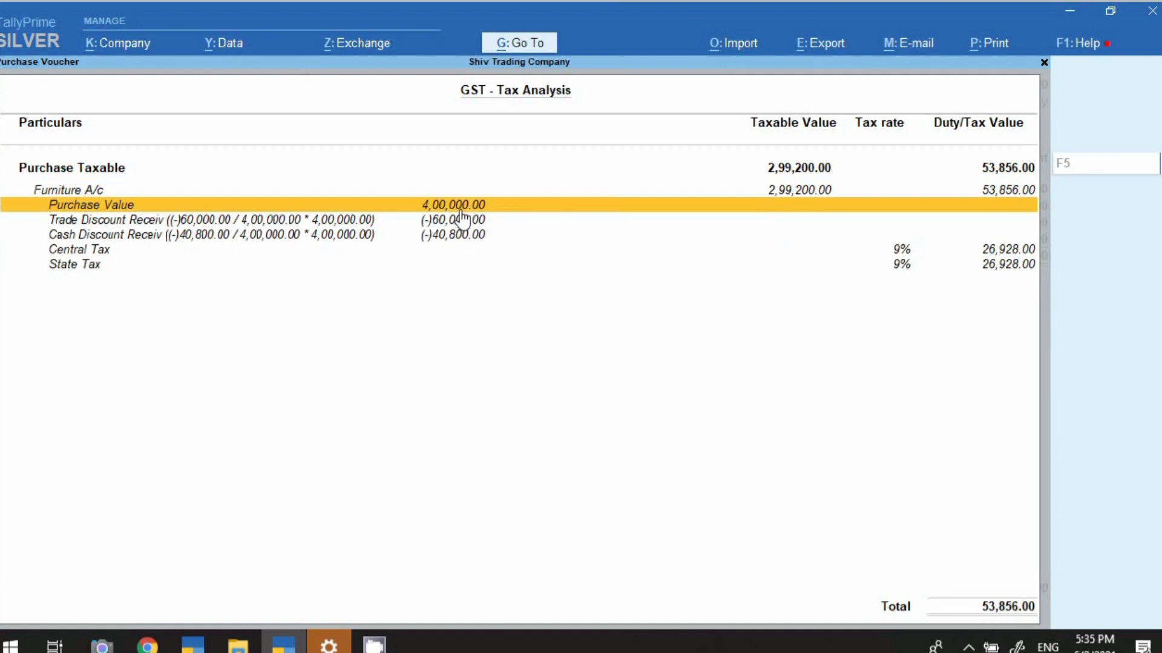
click(447, 222)
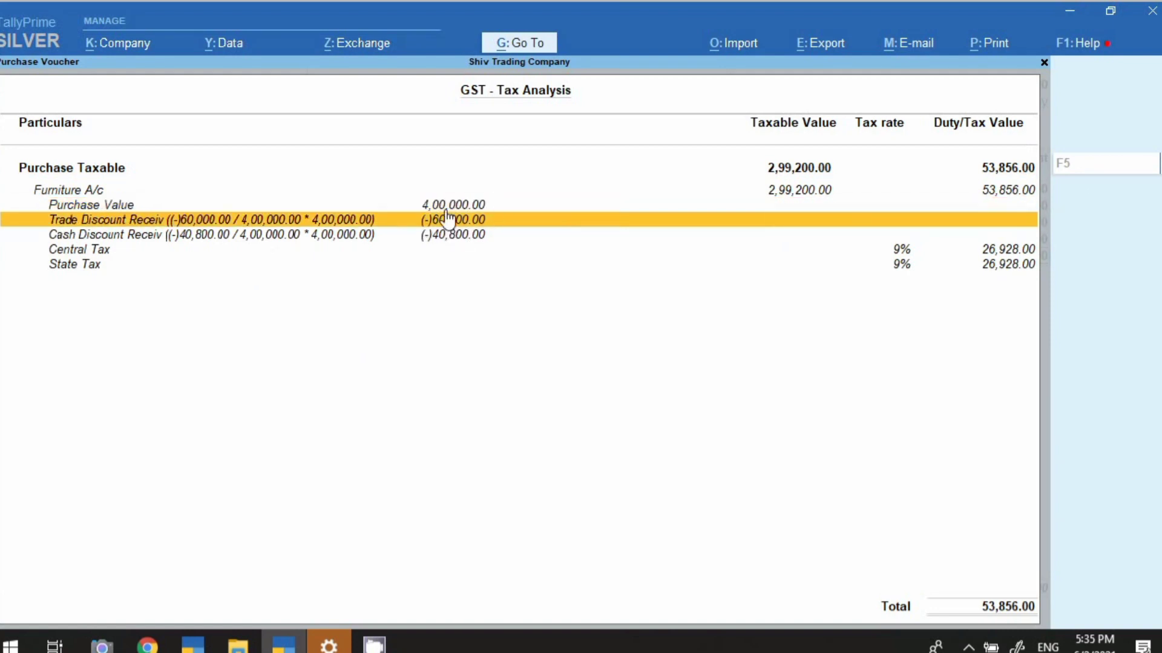
click(441, 239)
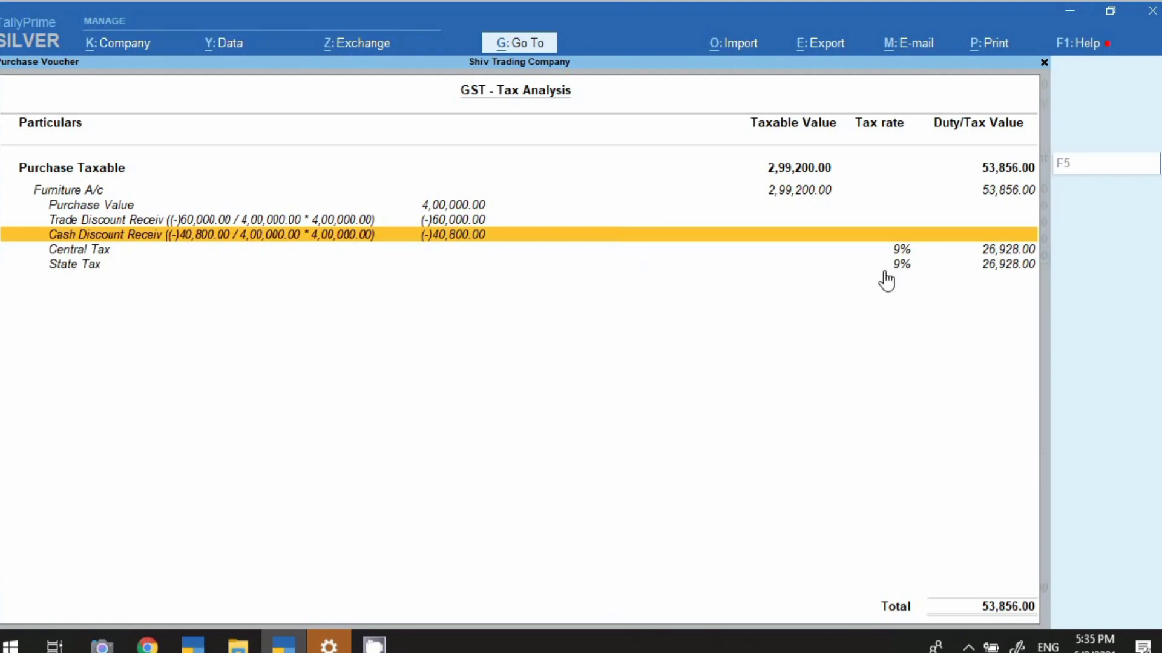
key(Escape)
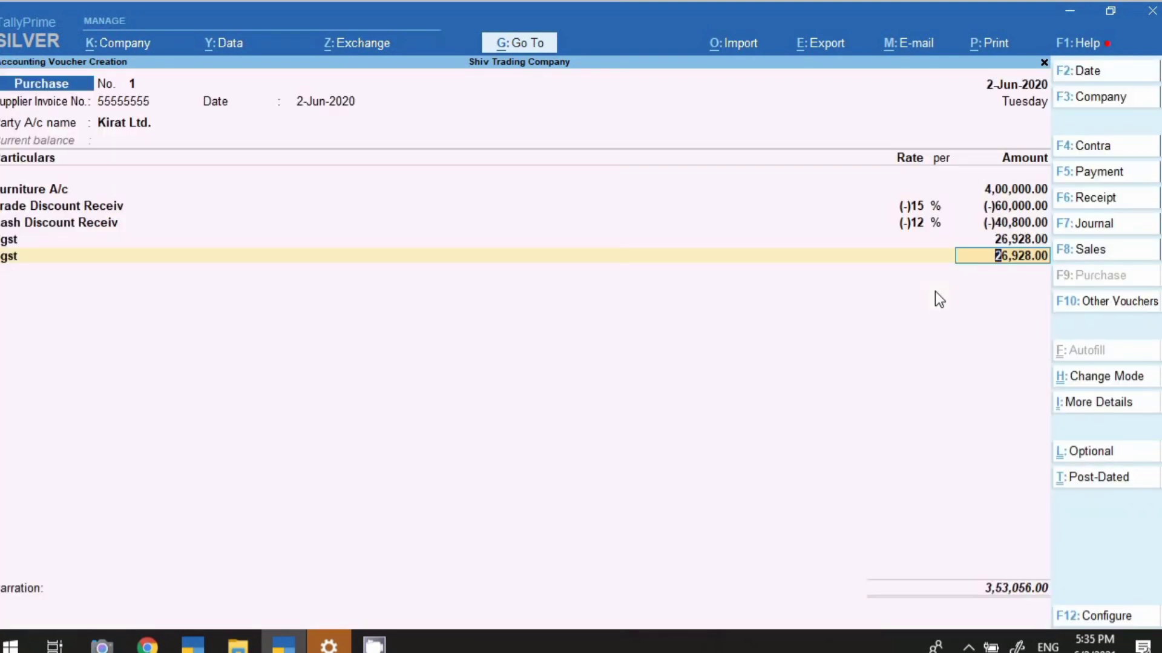
Accept and save the completed furniture purchase voucher
key(ctrl)
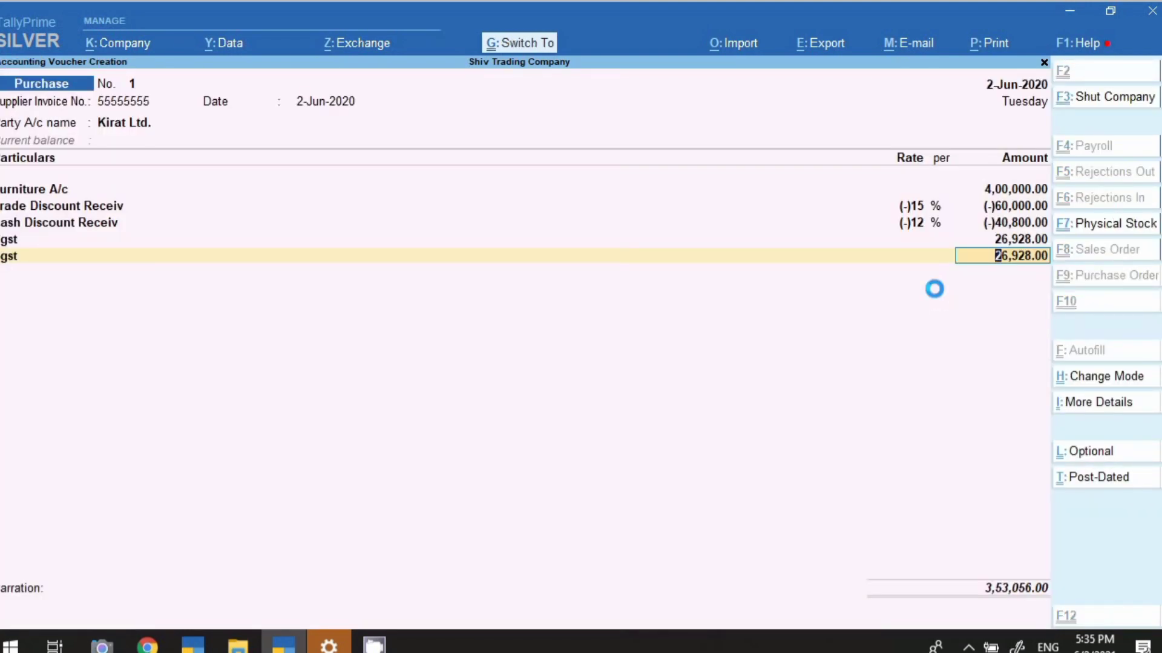
key(ctrl+a)
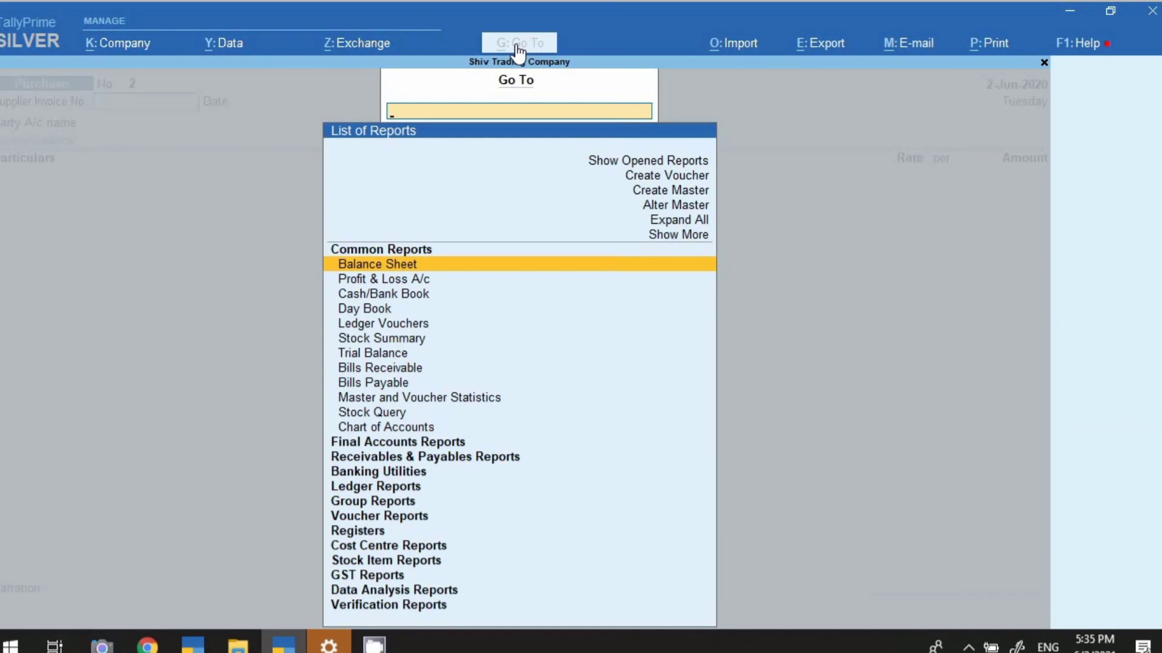
Open the Ledger Vouchers report for Kirat Ltd. to check the posted purchase
key(Down)
key(Down)
key(Down)
key(Down)
key(Down)
key(Down)
key(Down)
key(Down)
key(Down)
key(Down)
key(Down)
key(Down)
key(Down)
key(Down)
key(Down)
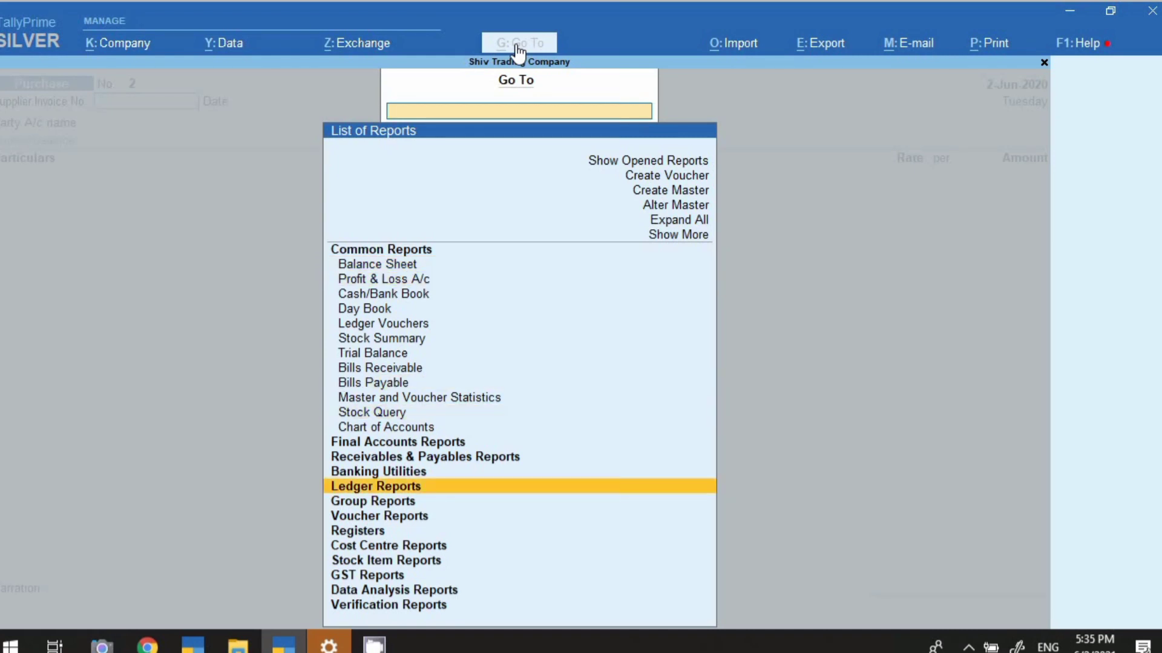
key(Return)
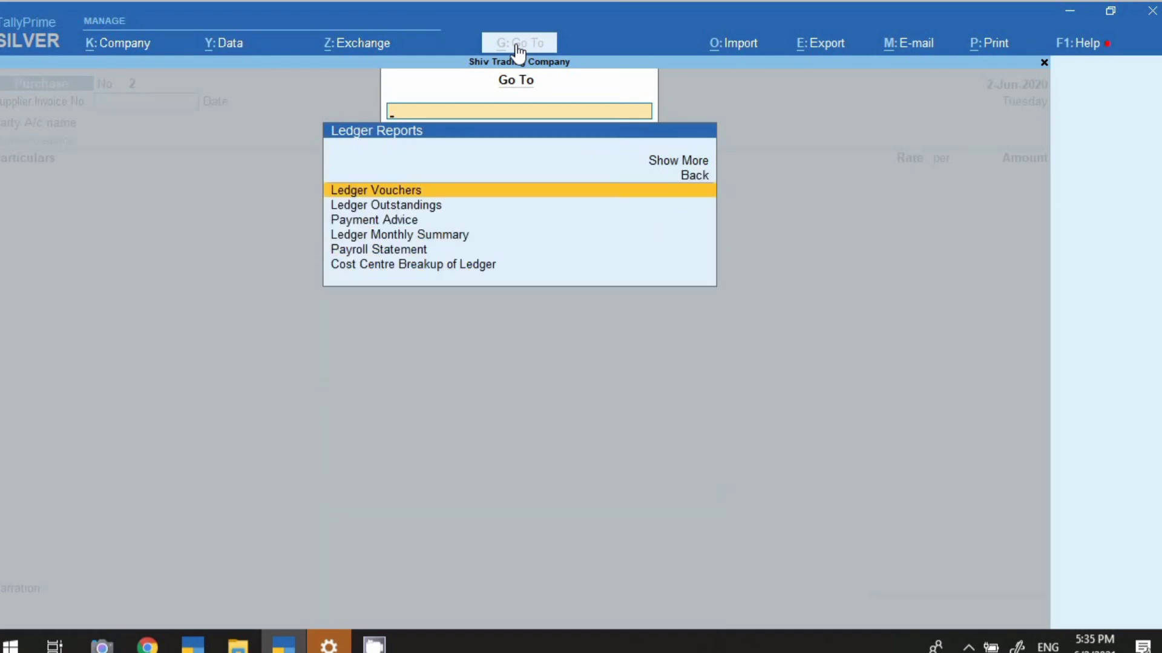
key(Return)
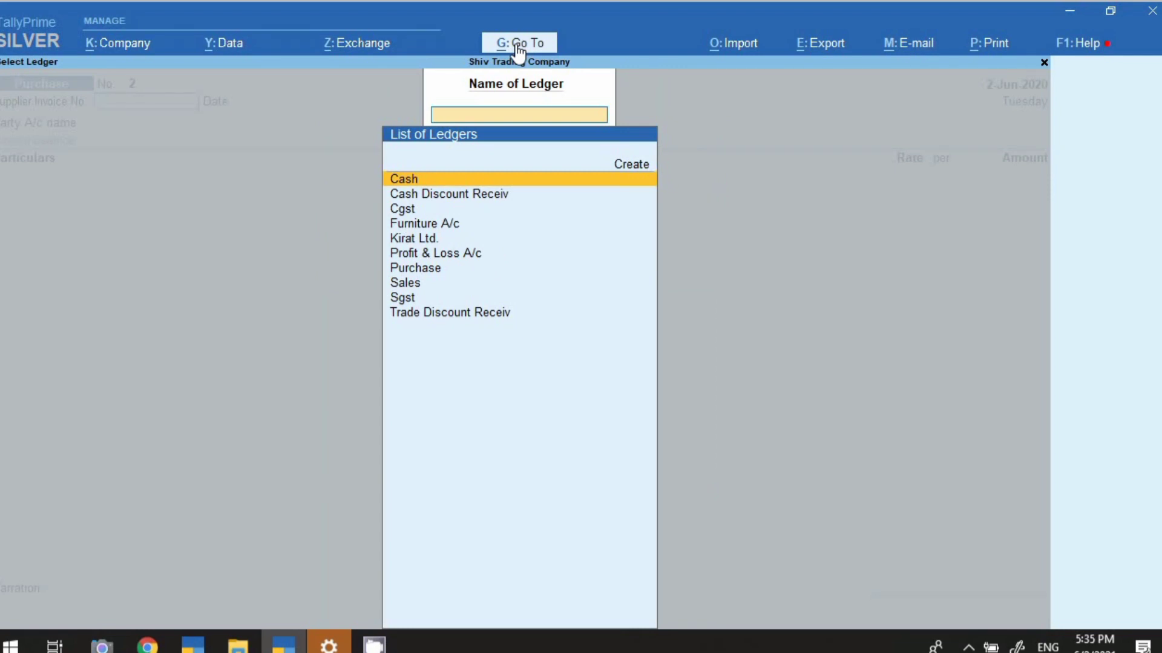
key(Down)
key(Down)
key(Down)
key(Down)
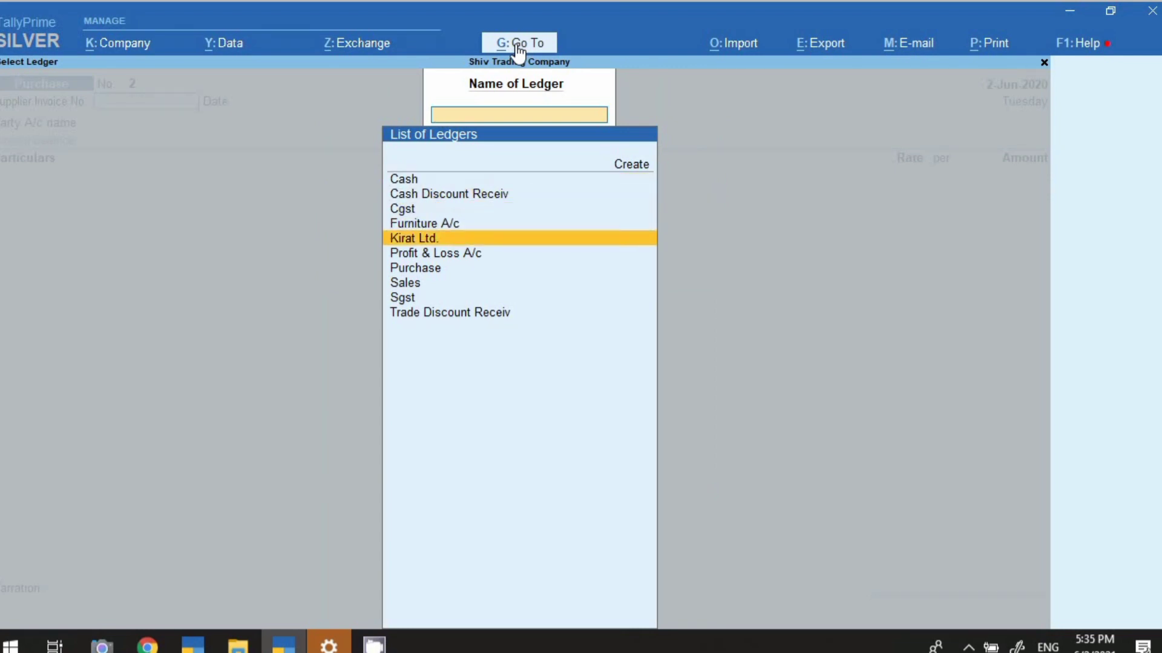
key(Return)
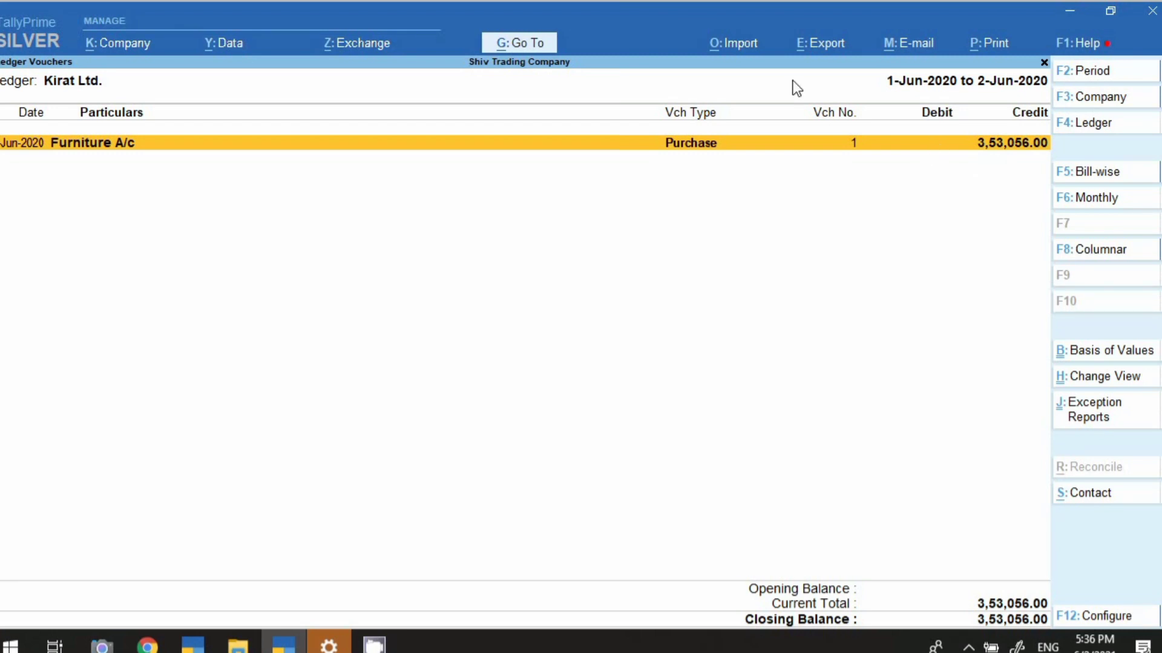
Calculate 55% of the Kirat Ltd. balance with the built-in calculator, entering 353056*55/100
key(ctrl+n)
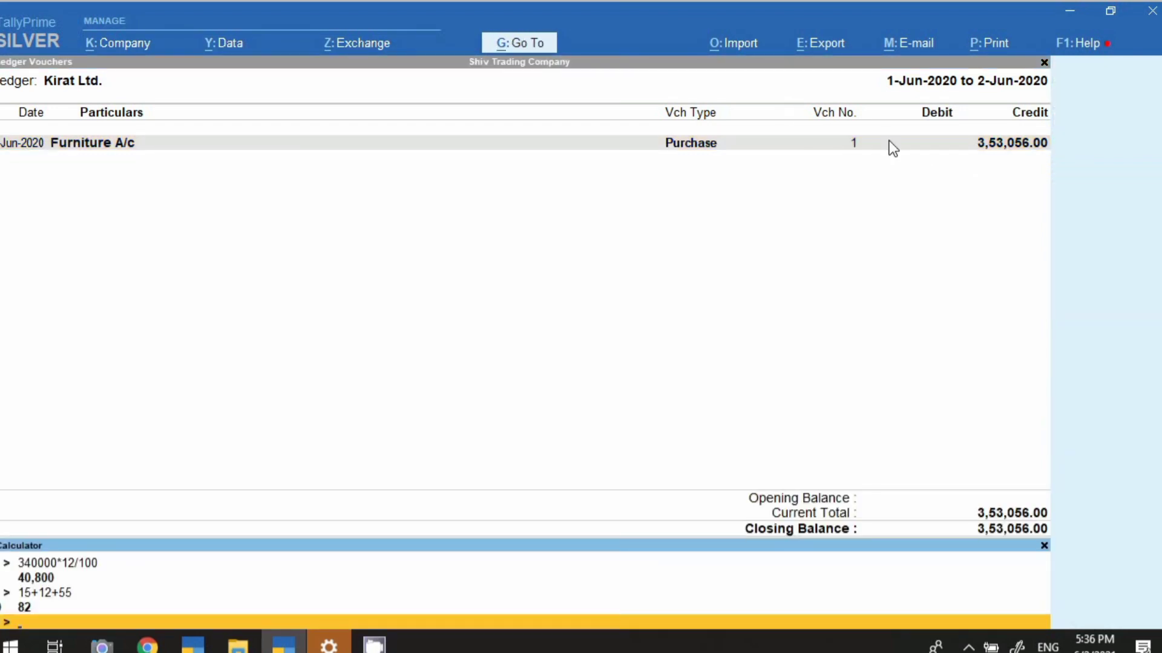
text(353056*55/100)
key(Return)
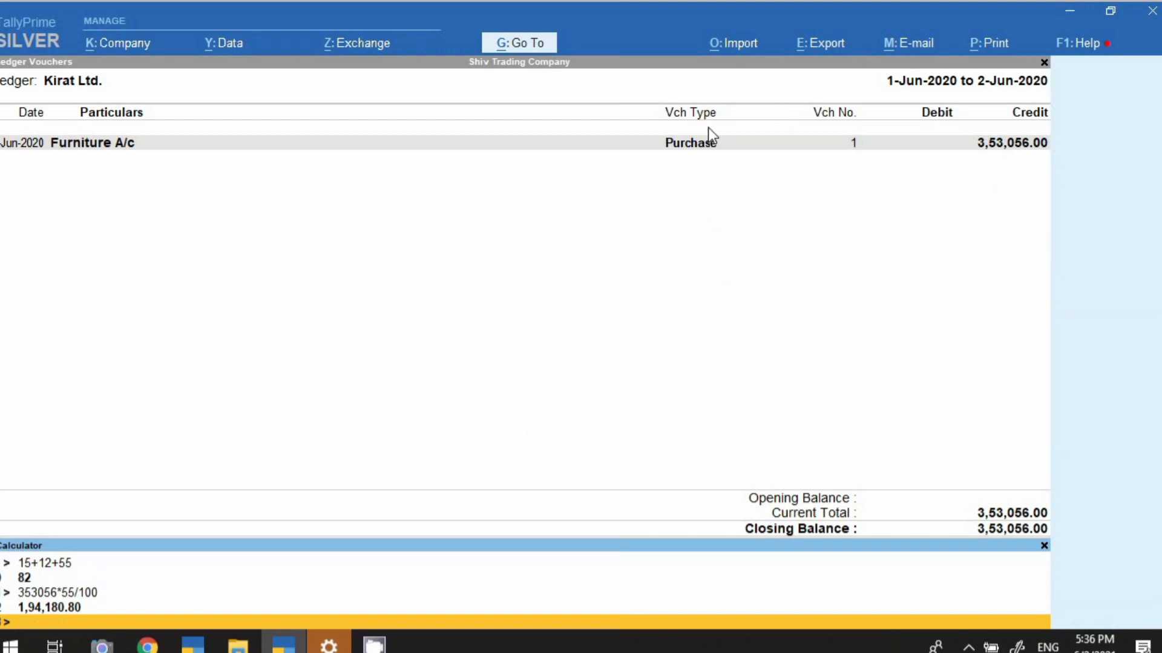
Add a new voucher from the Kirat Ltd. ledger report and change its type to Payment
click(698, 145)
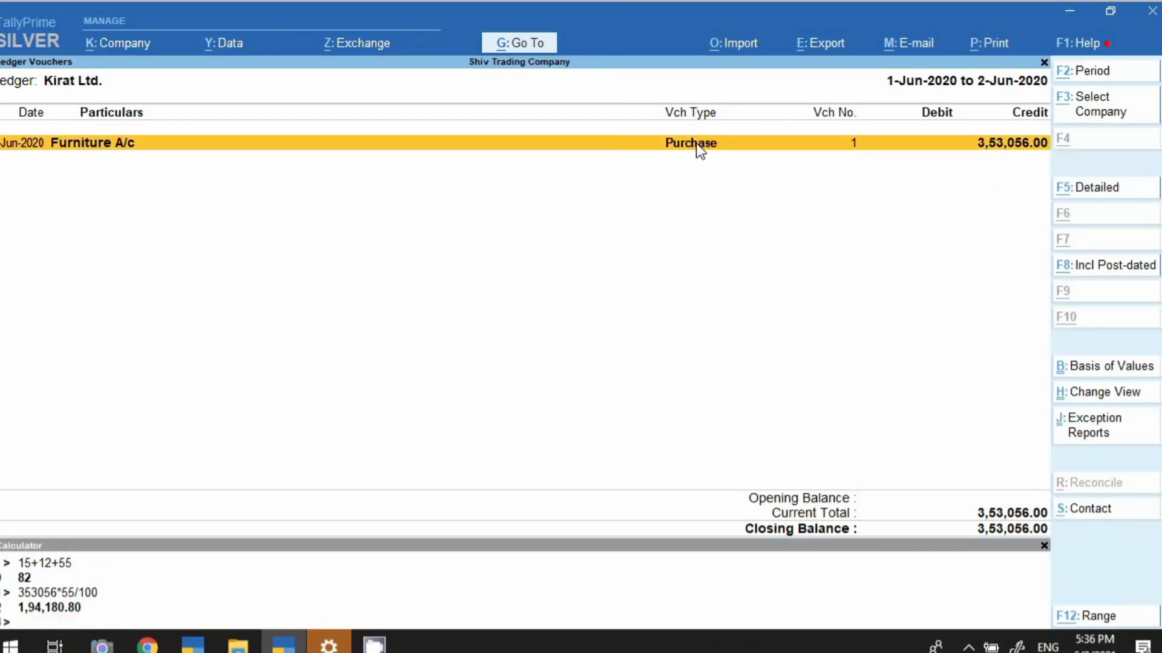
key(alt+a)
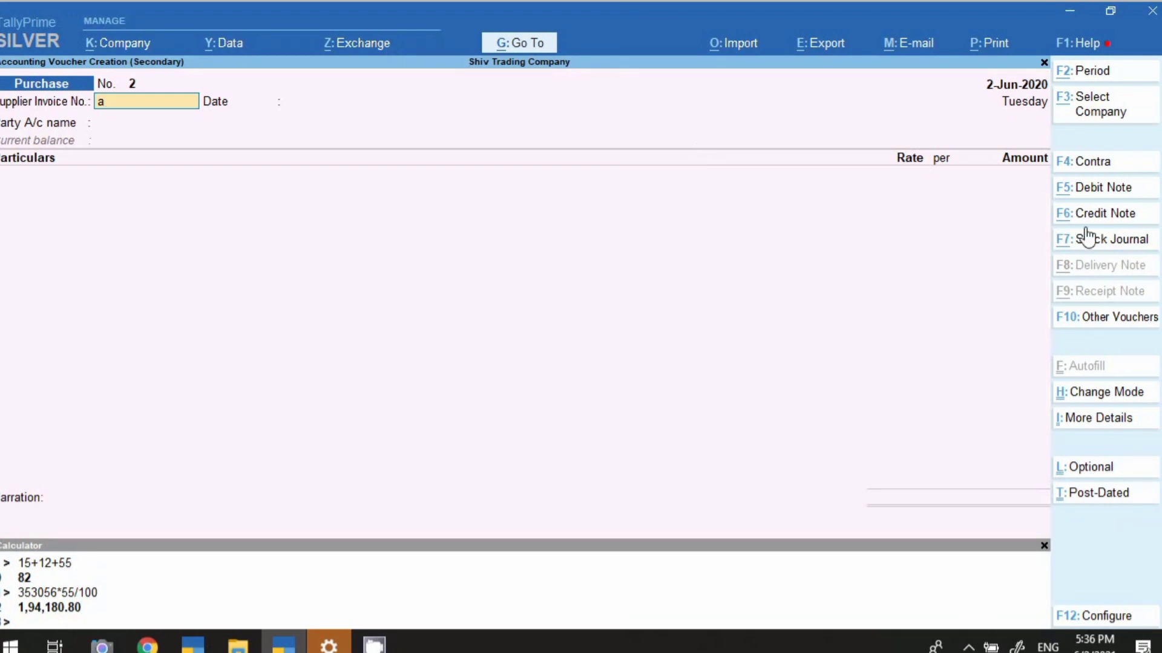
click(1098, 322)
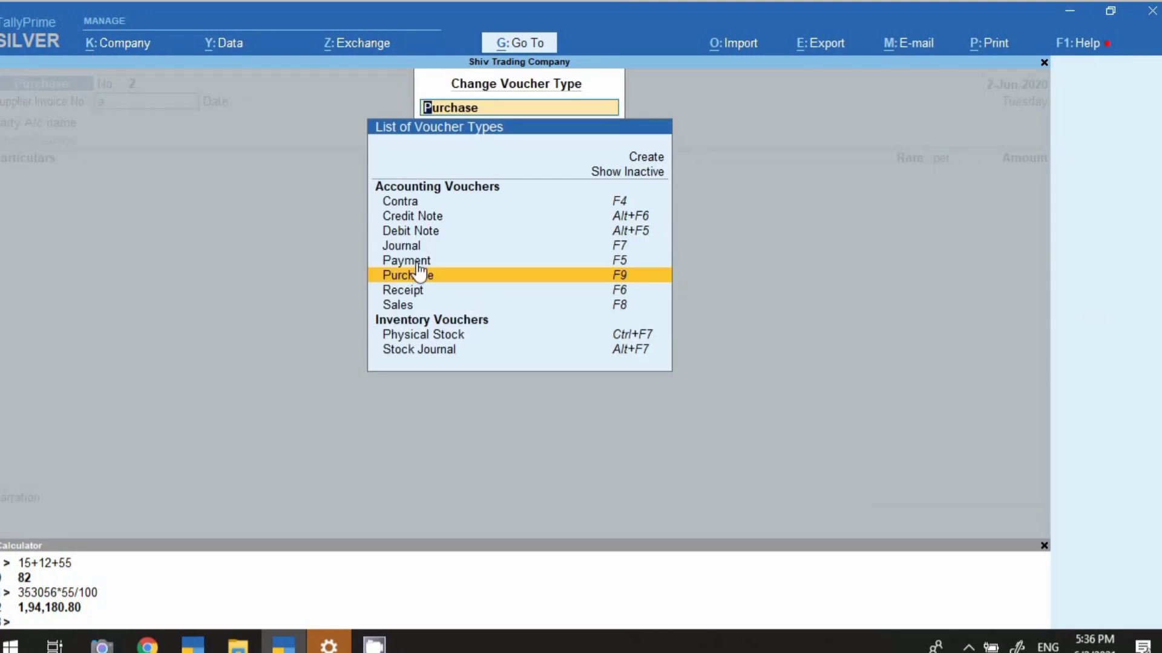
click(427, 262)
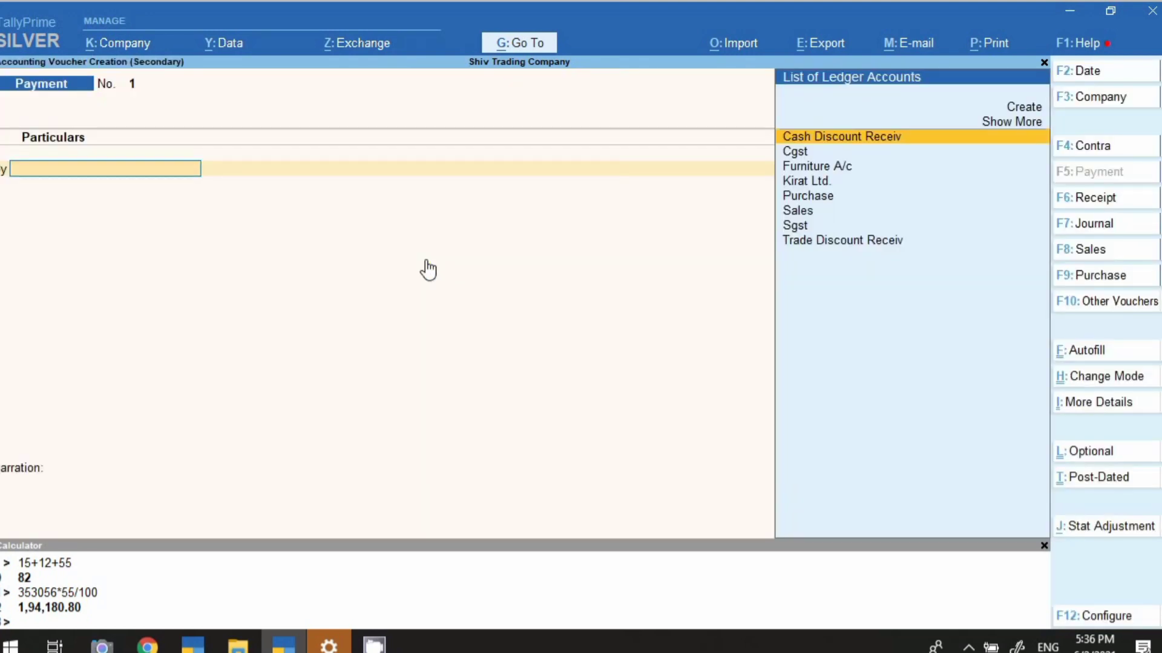
Set the payment voucher's date to 2-Jun-2020 and select Kirat Ltd. as the account to debit
key(F2)
text(2.6)
key(Return)
key(Down)
key(Down)
key(Down)
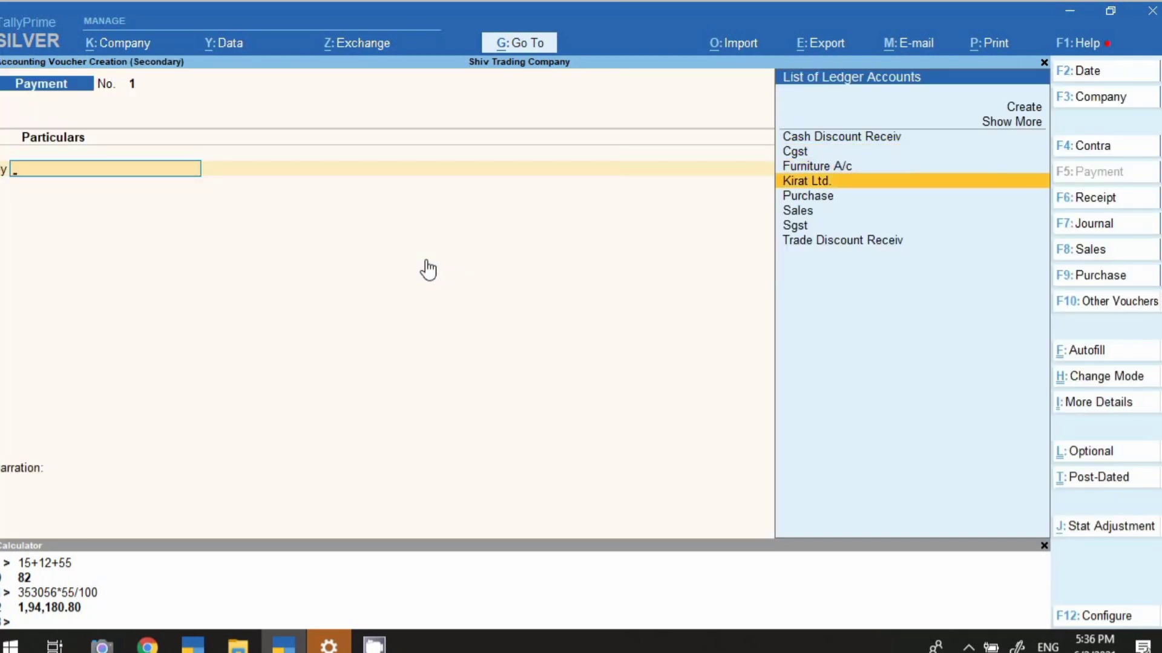
key(Return)
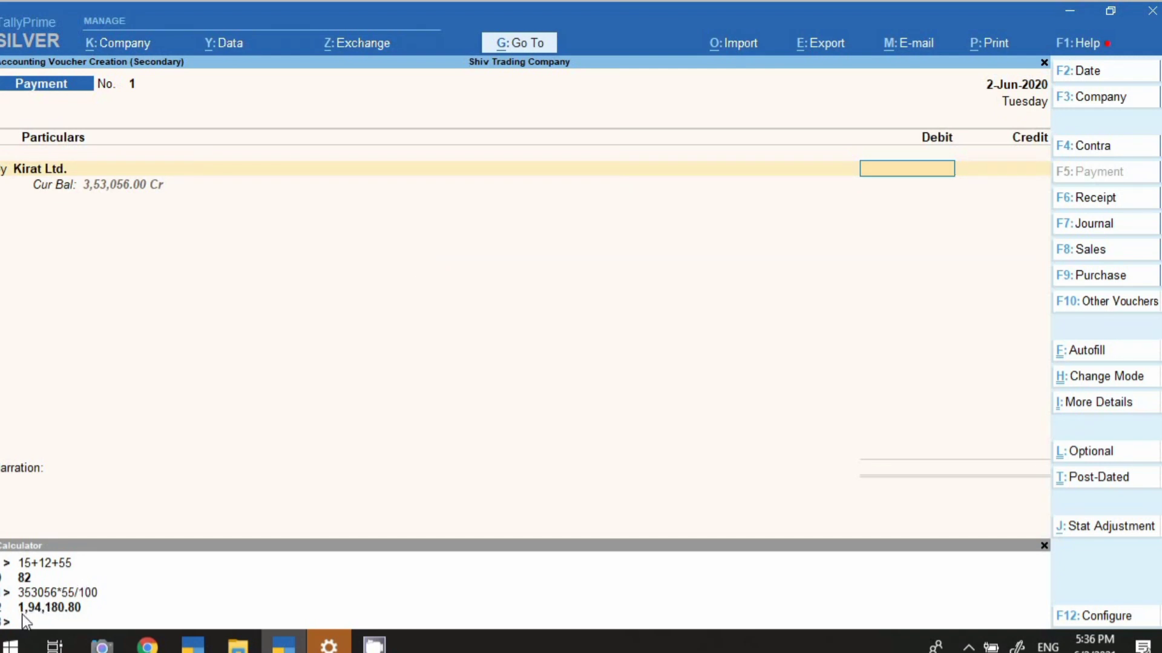
Enter 1,94,180.80 as the debit to Kirat Ltd. and adjust it as Agst Ref against the pending 2-Jun-2020 bill
text(1,94,180.8)
key(Return)
key(Return)
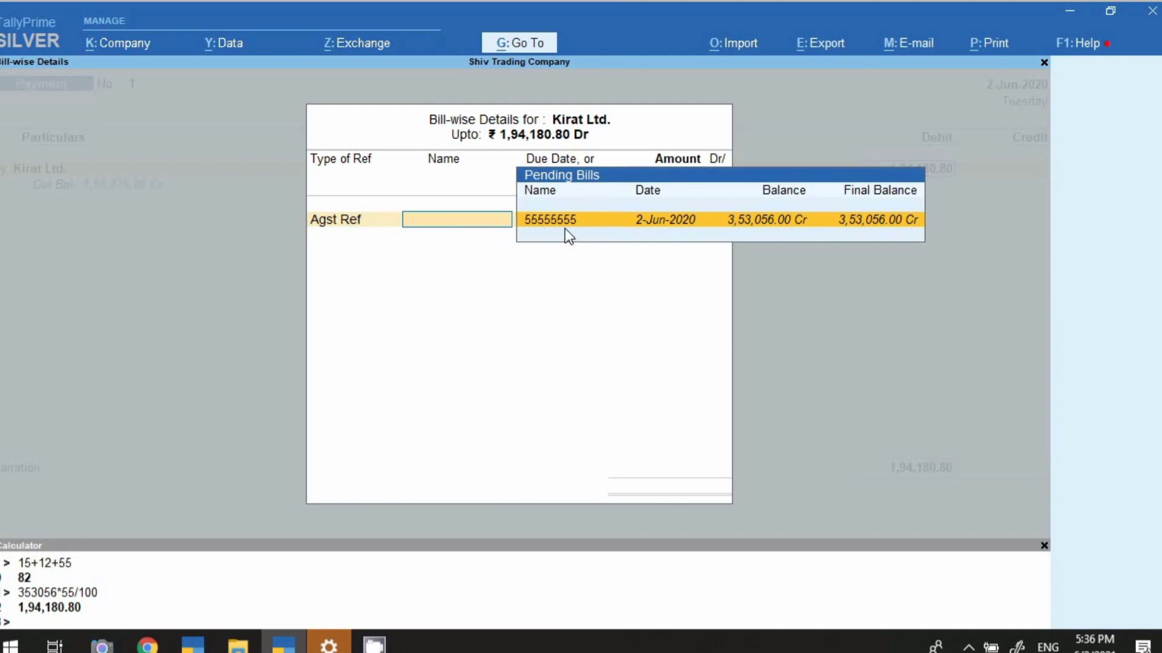
key(Return)
key(Return)
key(Return)
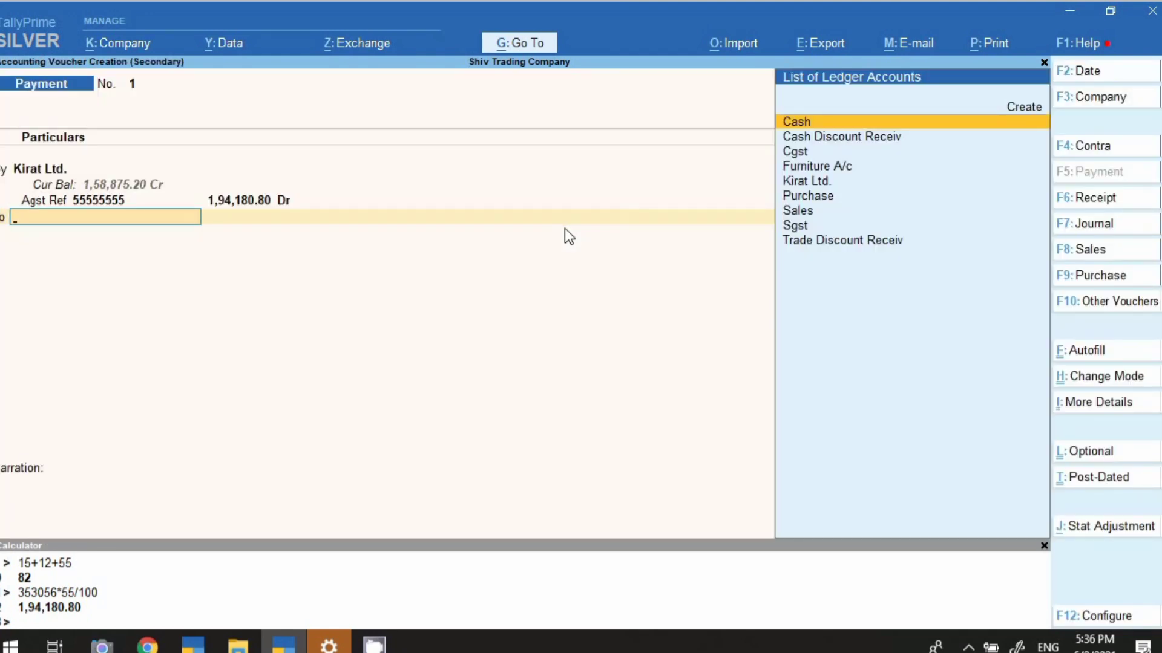
Create a ledger named Sbi under Bank Accounts from within the payment voucher, keeping the default bank details
key(alt+c)
text(Sbi)
key(Return)
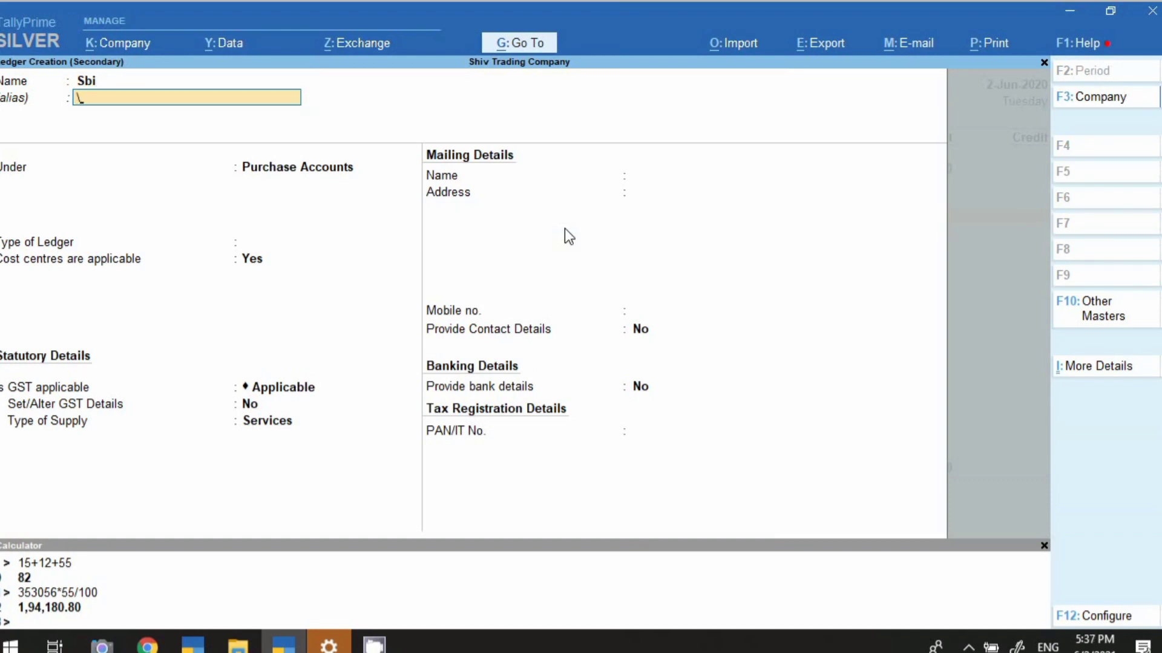
key(Return)
text(Bank)
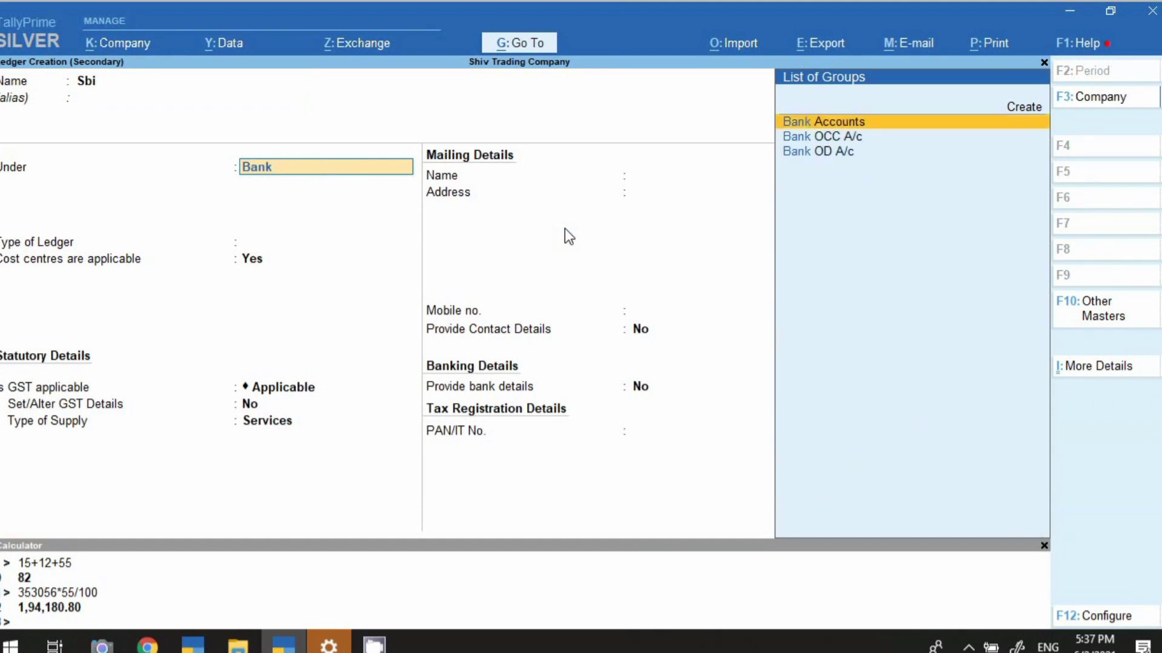
key(Return)
key(Return)
key(Return)
key(Return)
key(Return)
key(Return)
key(Return)
key(Return)
key(Return)
key(Return)
key(Return)
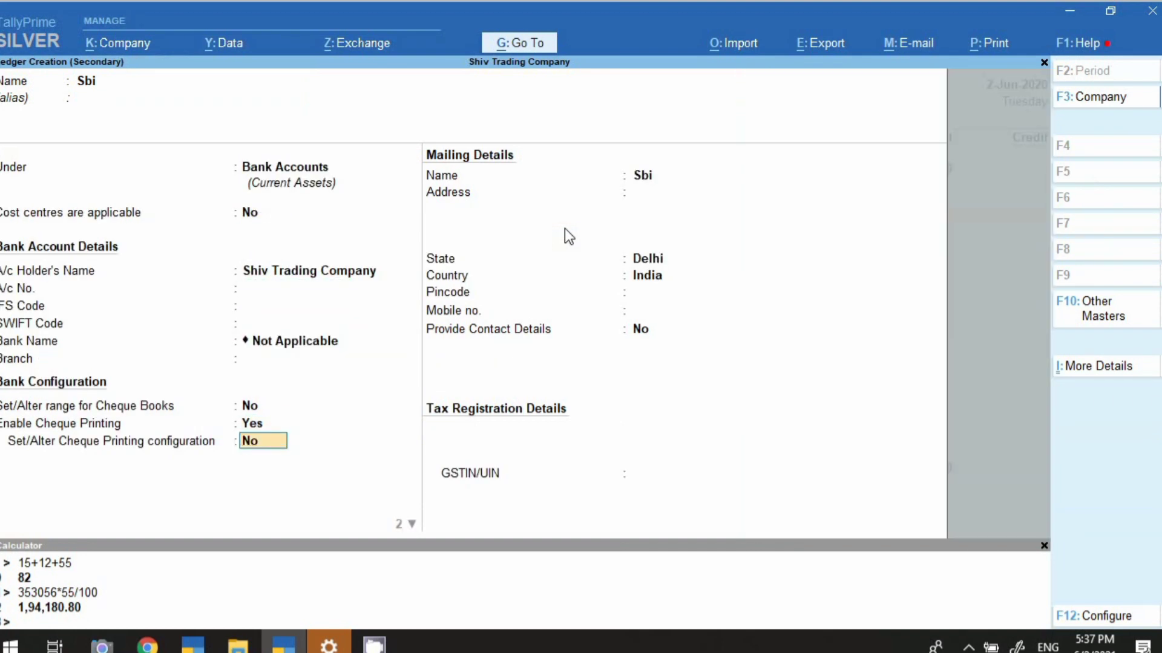
key(ctrl+a)
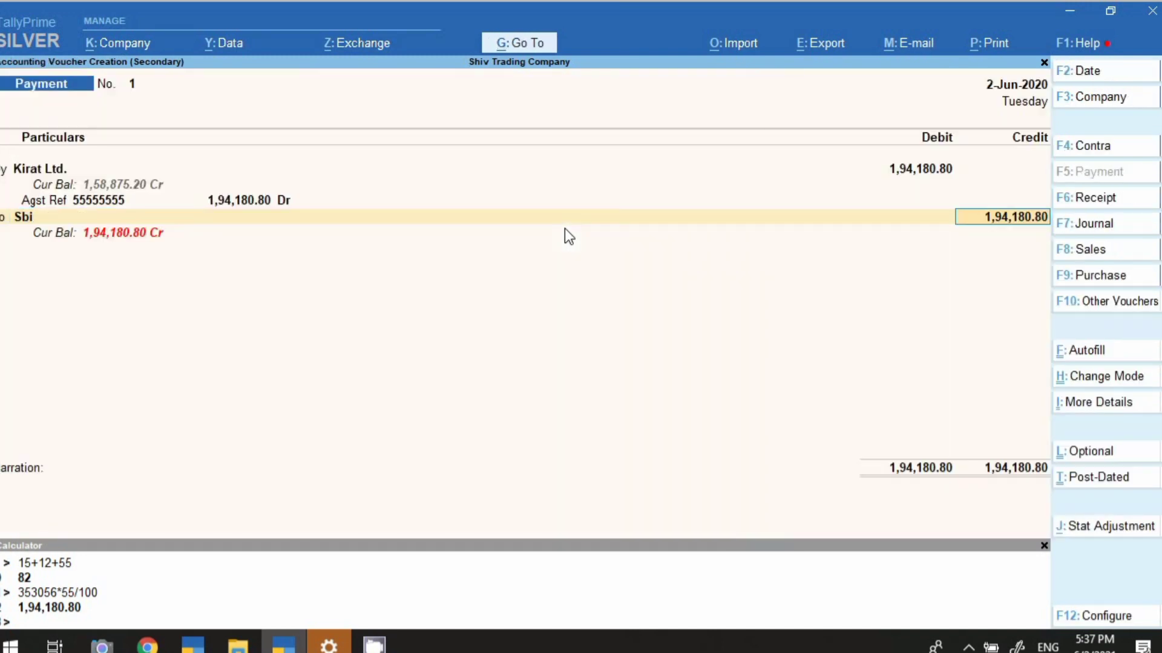
Credit Sbi with 1,94,180.80, save the payment voucher without a narration, and close the calculator
key(Return)
key(Return)
key(Return)
key(Return)
key(Return)
key(Return)
key(Return)
key(Return)
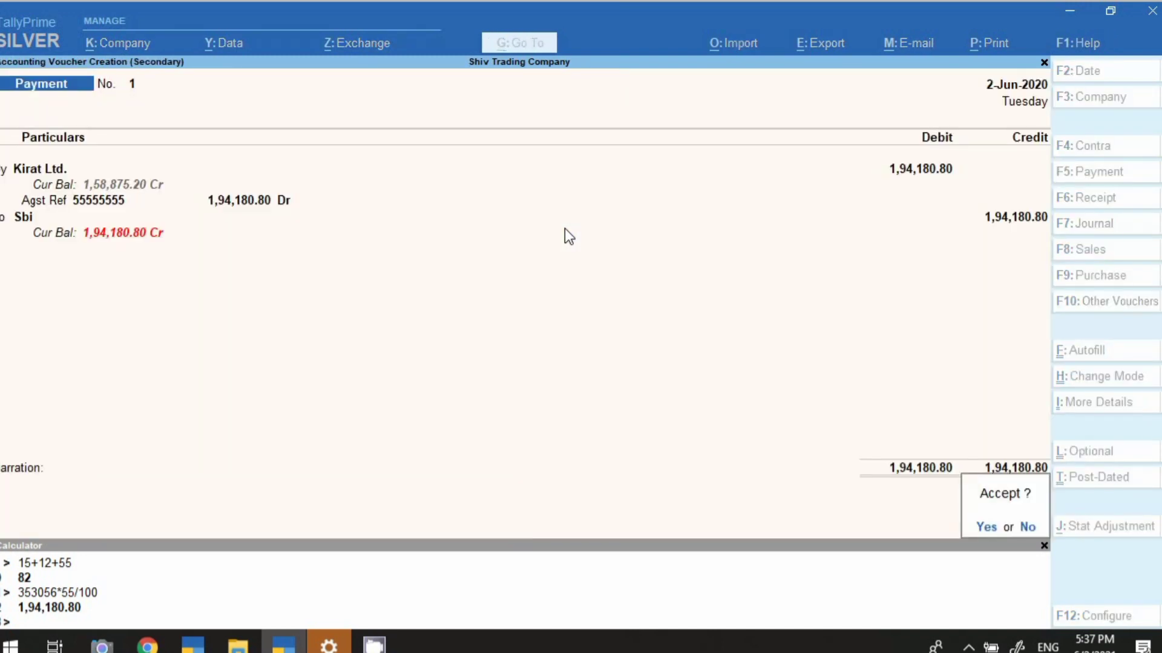
key(Return)
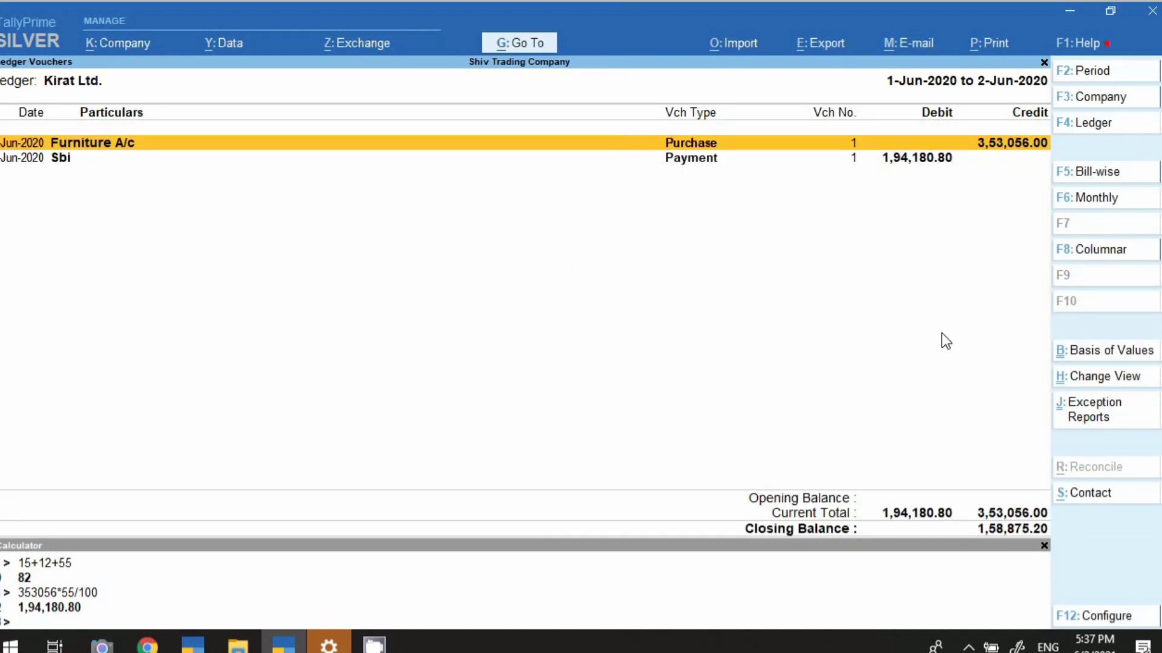
click(1044, 546)
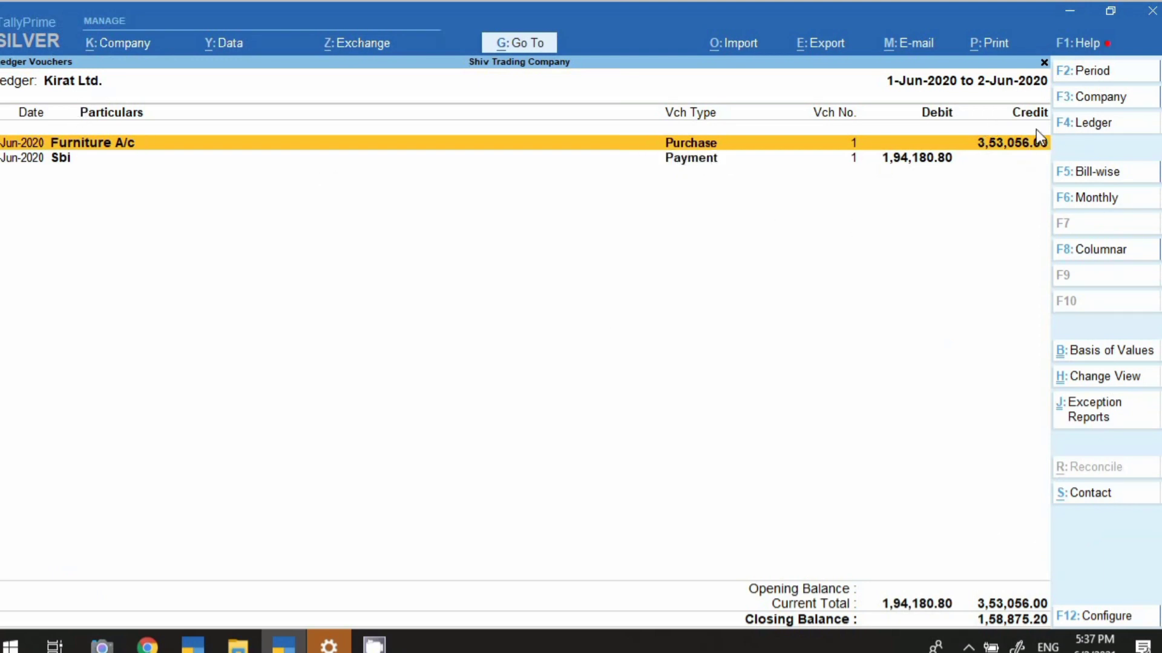
Return to the next payment voucher, date it 10-Jun-2020, and select Kirat Ltd. as the account to debit
click(913, 160)
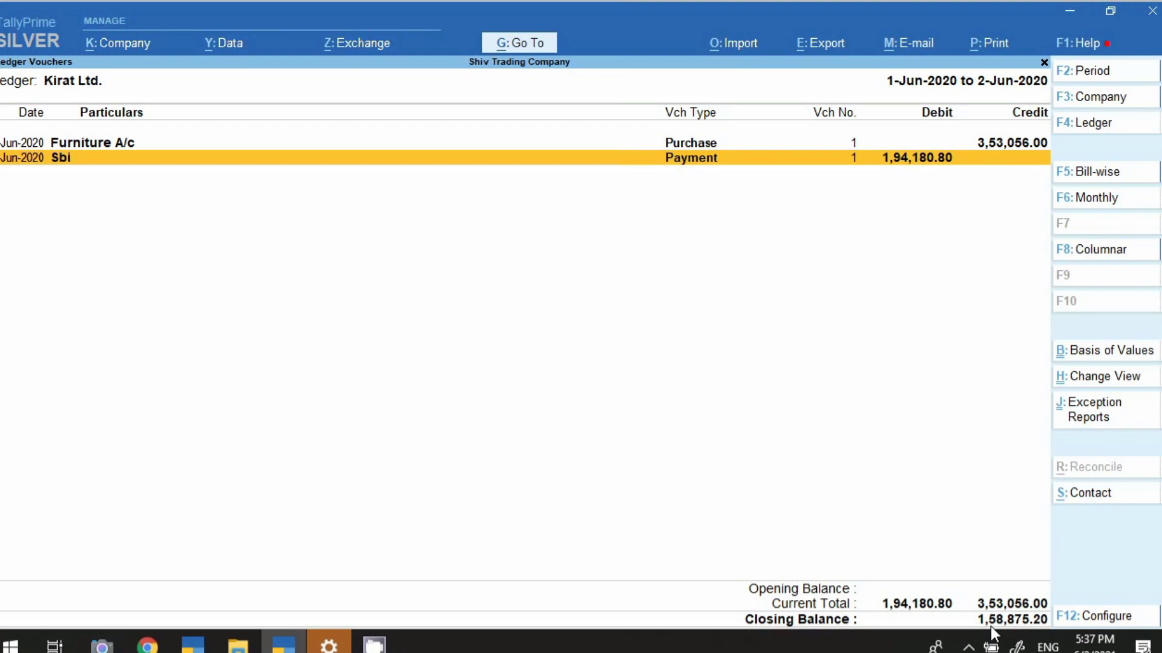
key(Escape)
key(F2)
text(10-6)
key(Return)
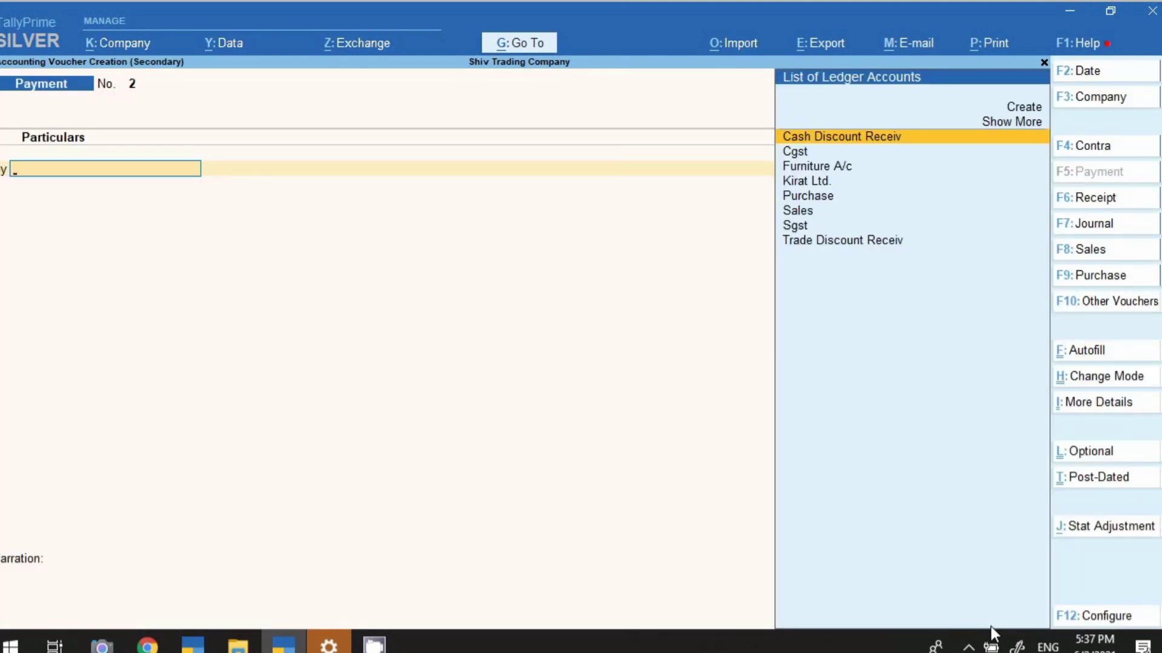
text(k)
key(Return)
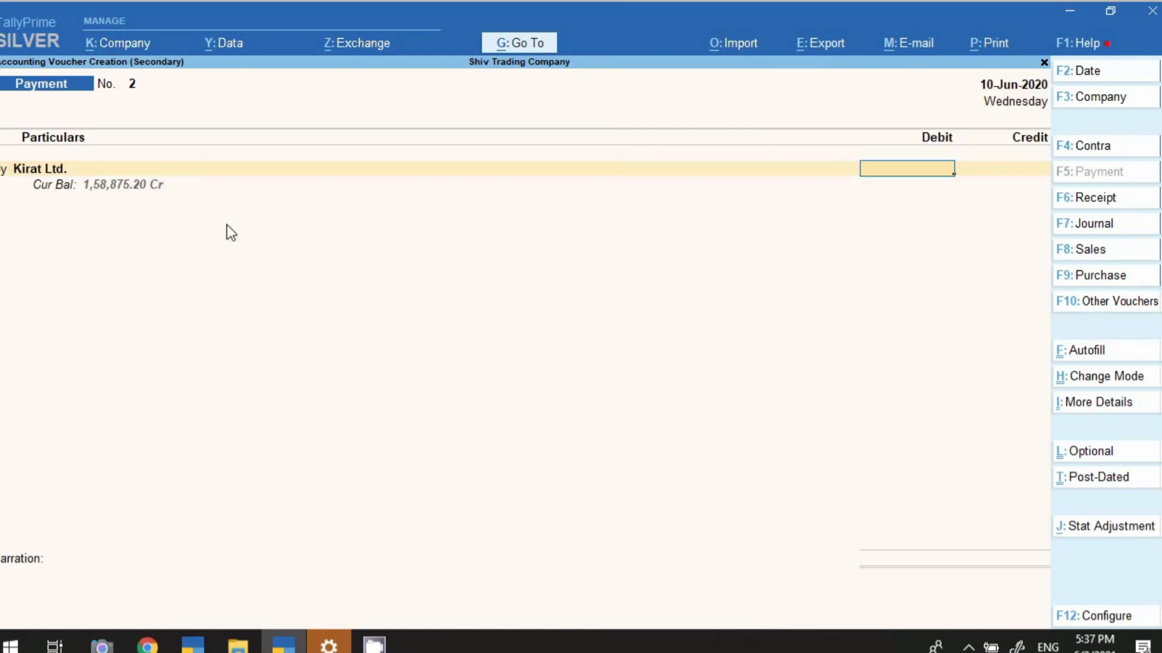
Enter 1,58,875.20 as the debit to Kirat Ltd. and adjust it as Agst Ref against the remaining pending bill
text(1,58,87)
text(5.2)
key(Return)
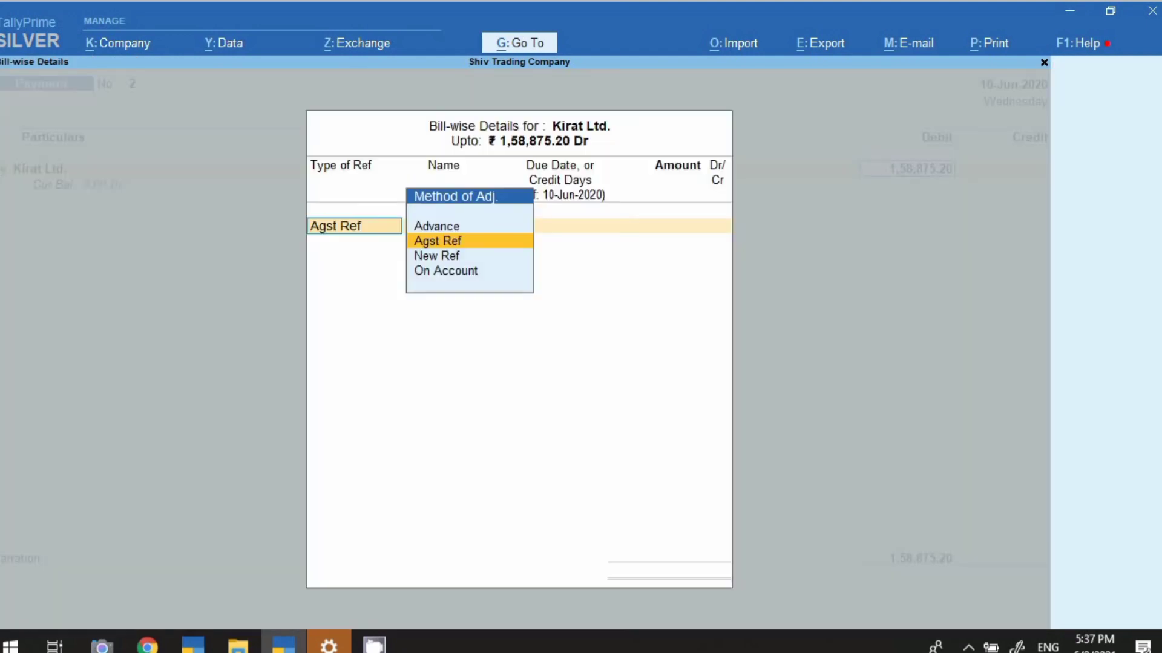
key(Return)
key(Return)
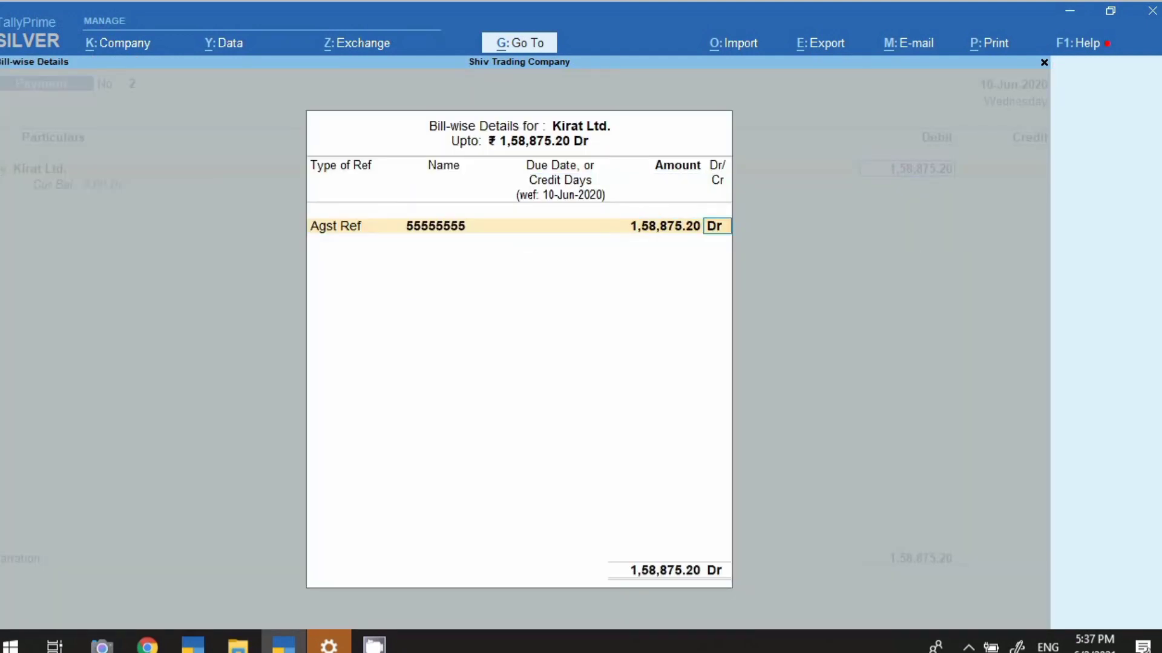
key(Return)
Credit Sbi with 1,58,875.20 and save the second payment voucher
key(Return)
key(Return)
key(Return)
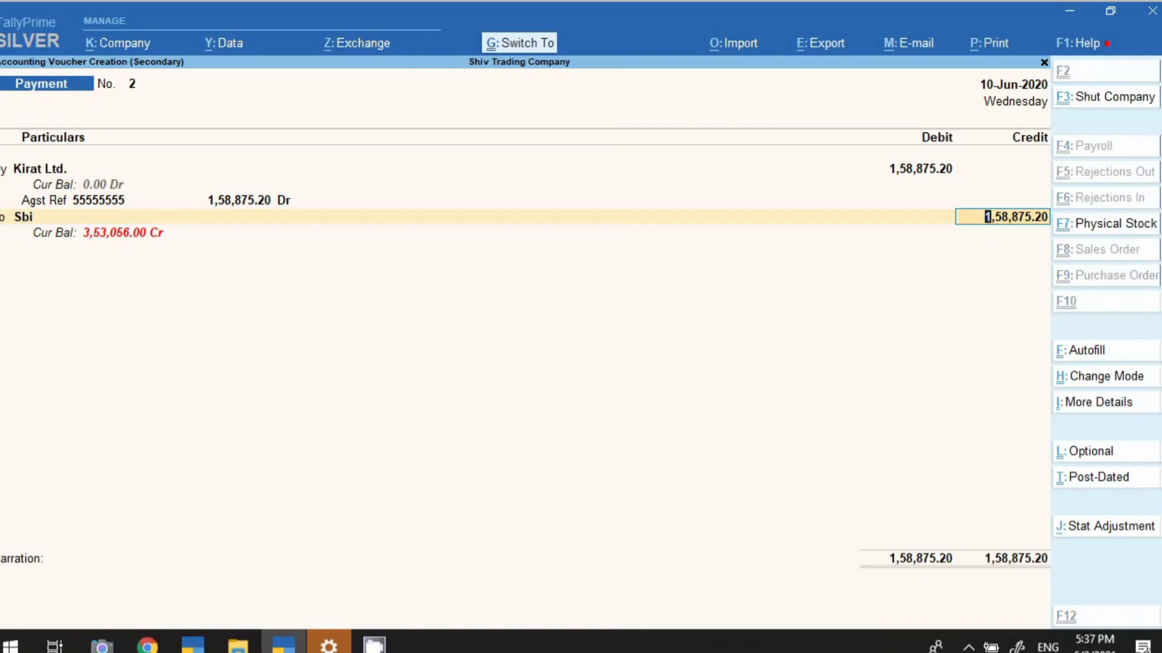
key(ctrl+a)
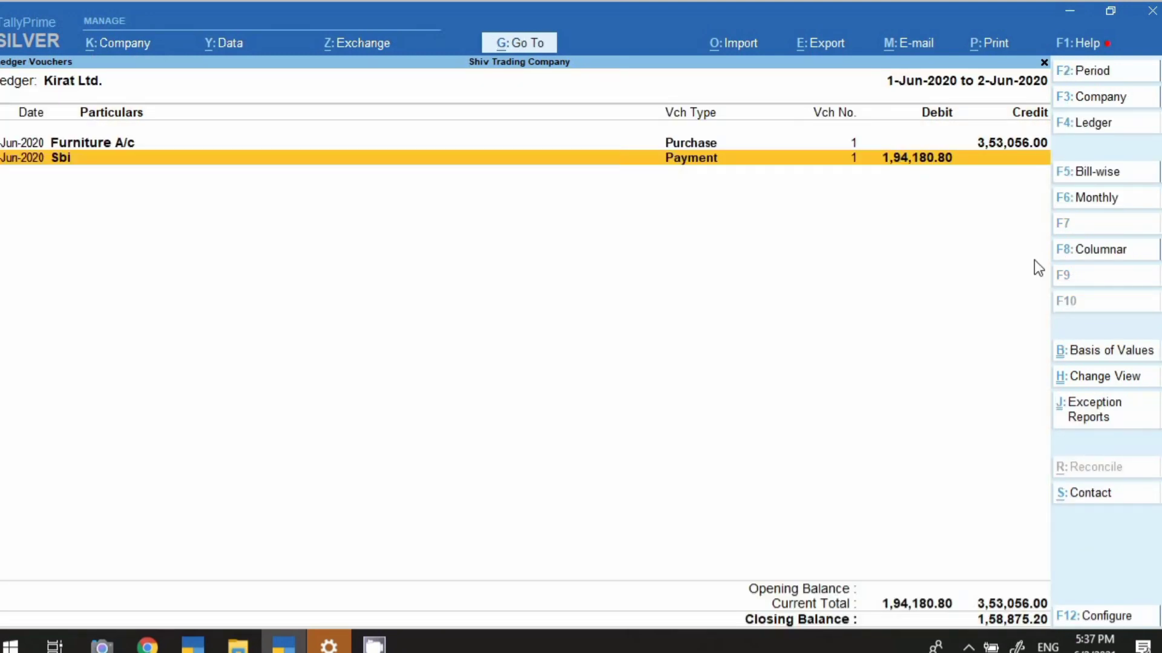
Reopen the Ledger Vouchers report for Kirat Ltd. and review the two Sbi payment entries
key(Escape)
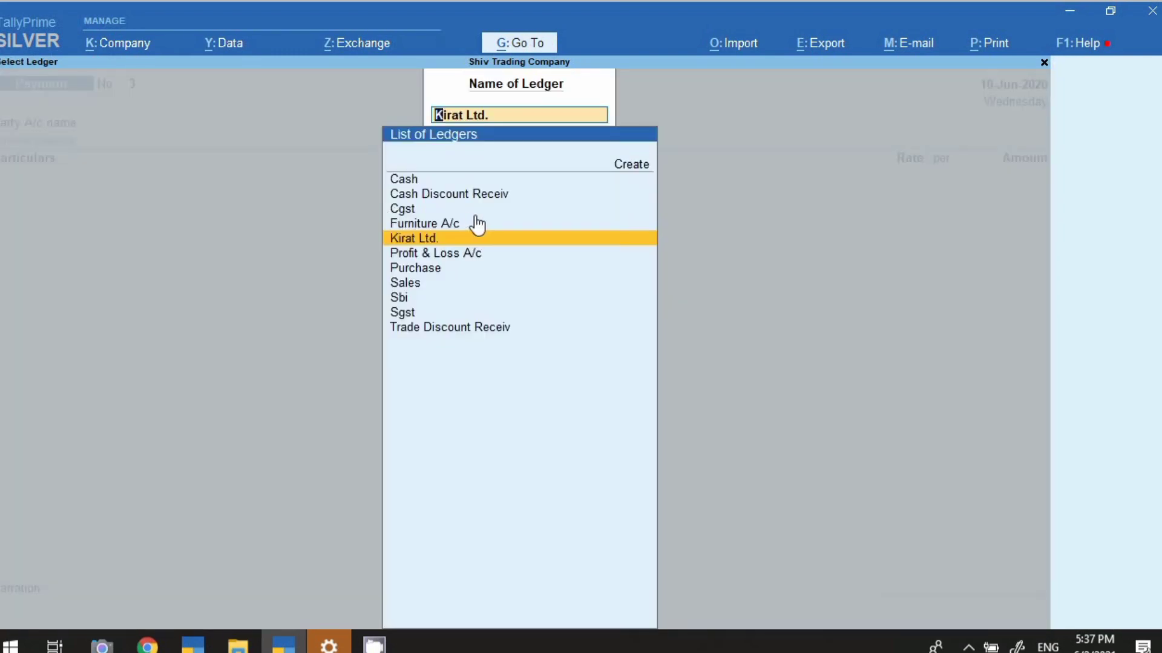
key(Return)
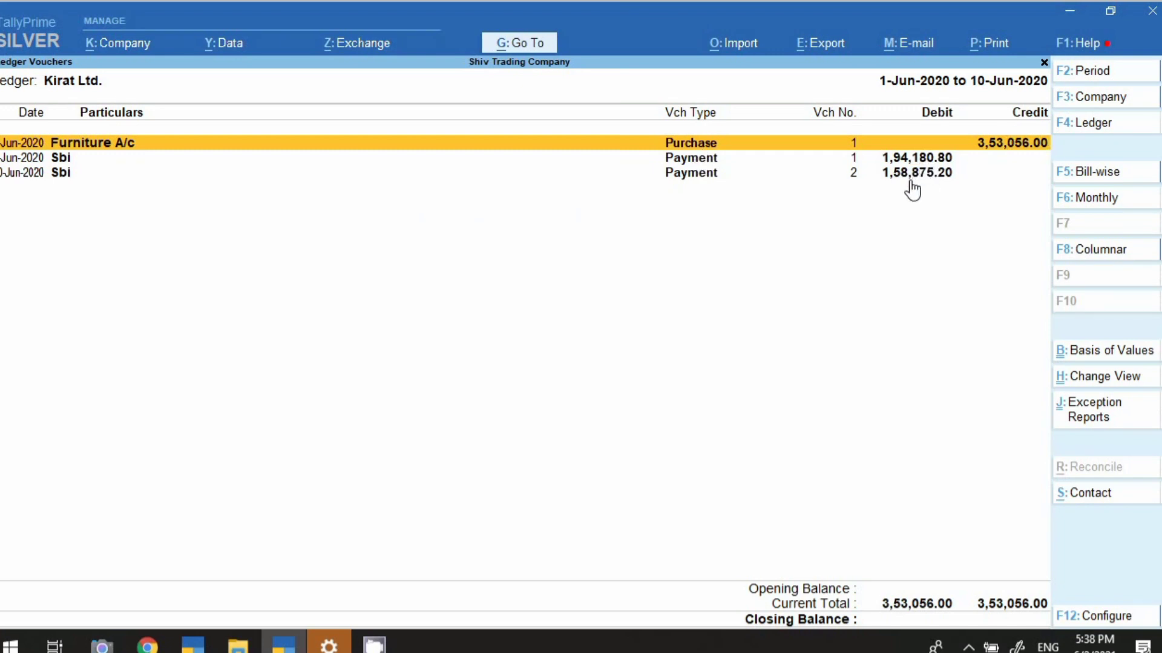
key(Down)
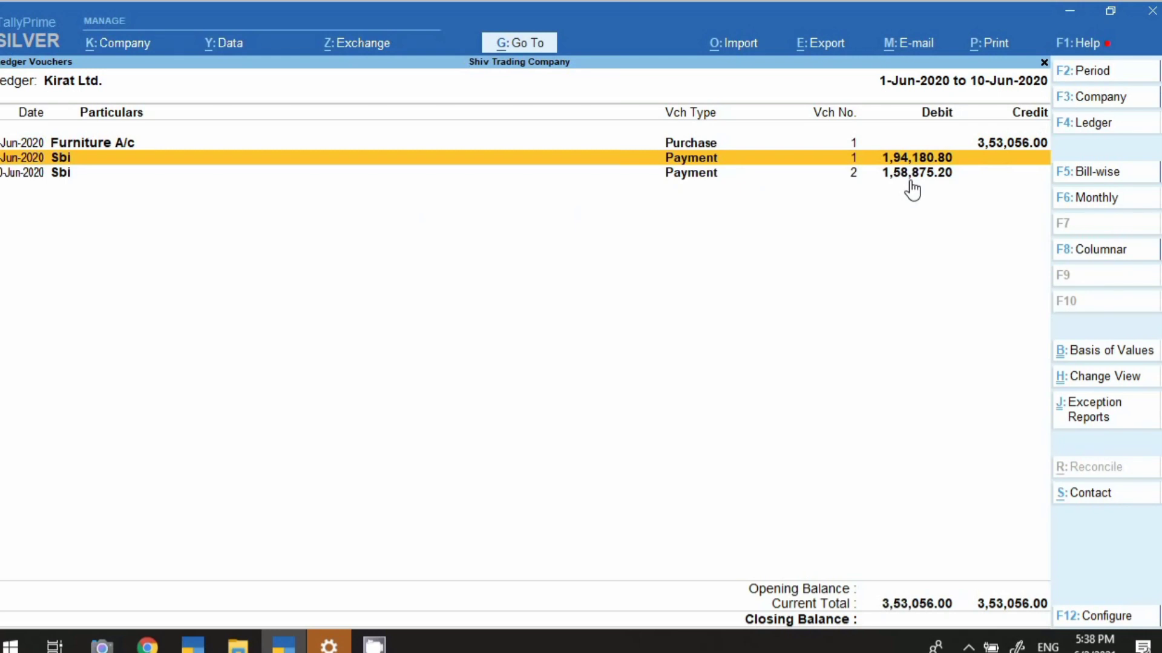
key(Down)
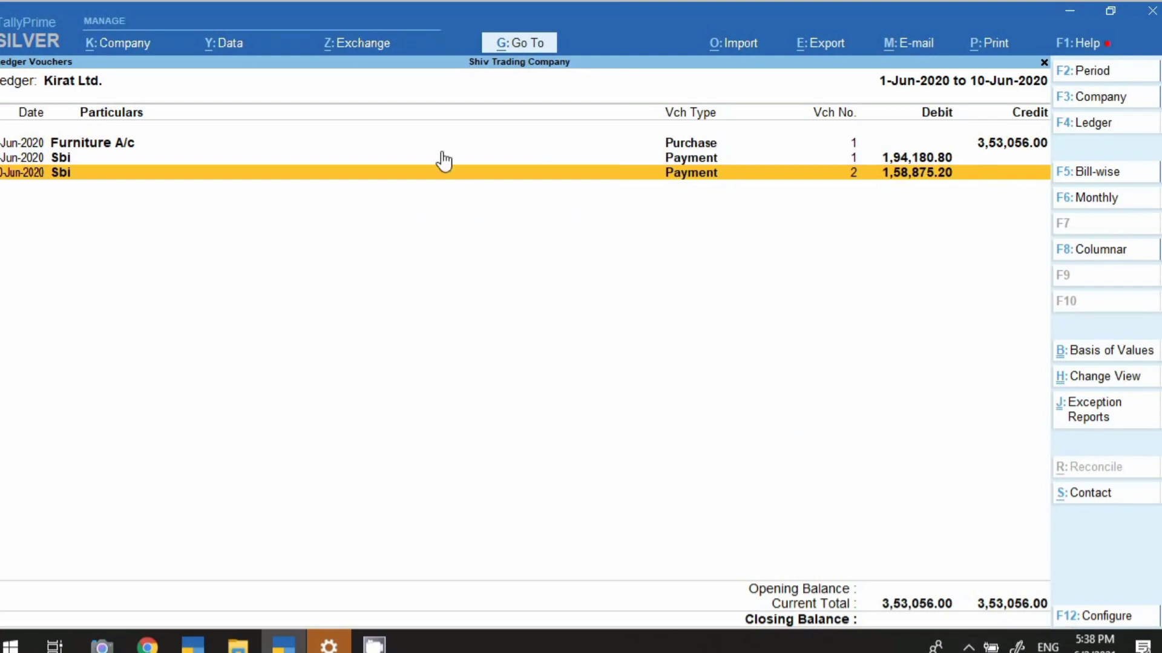
Open the Balance Sheet, drill into Fixed Assets to check the Furniture A/c balance, and return to the Balance Sheet
click(513, 43)
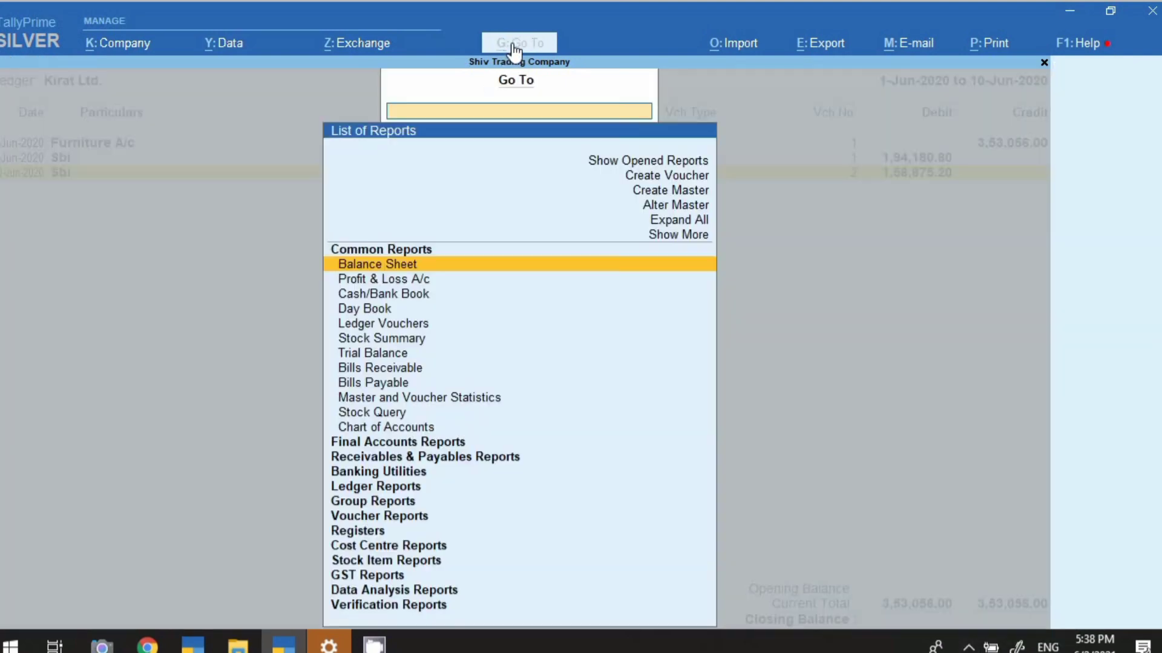
click(375, 270)
key(Right)
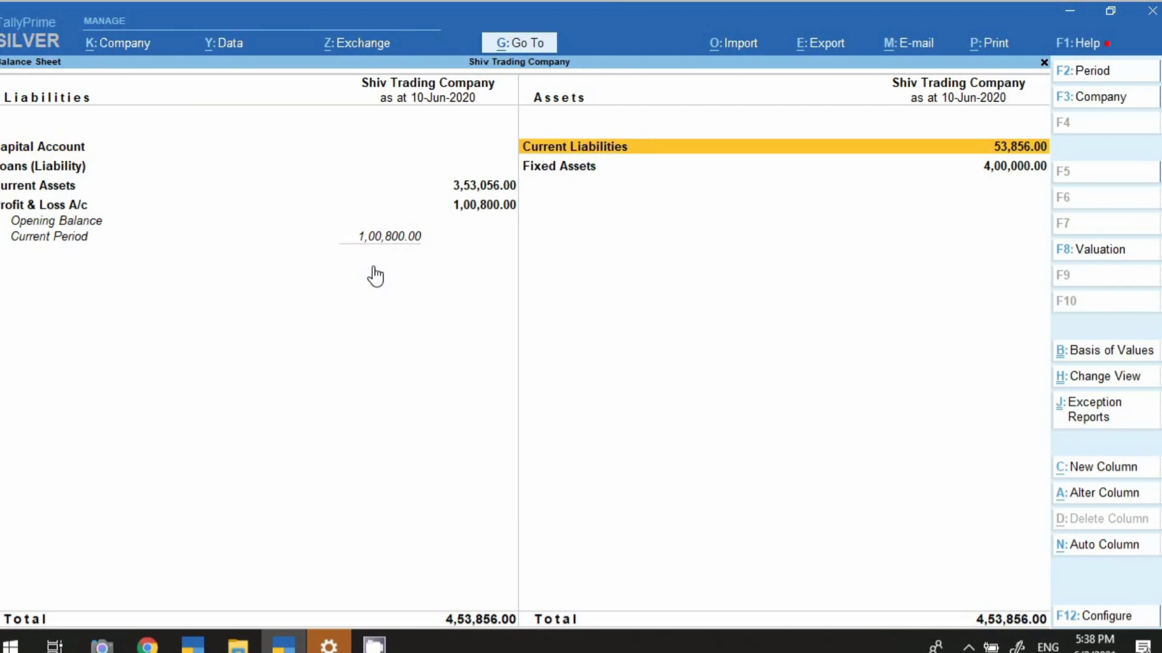
key(Down)
key(Return)
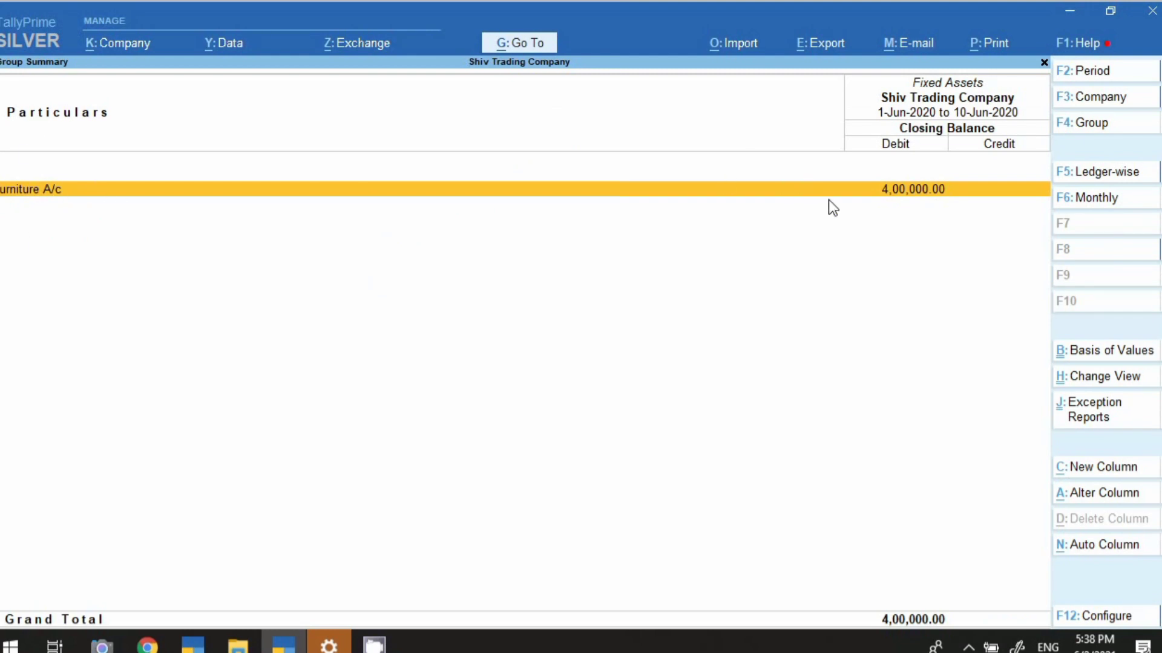
key(Escape)
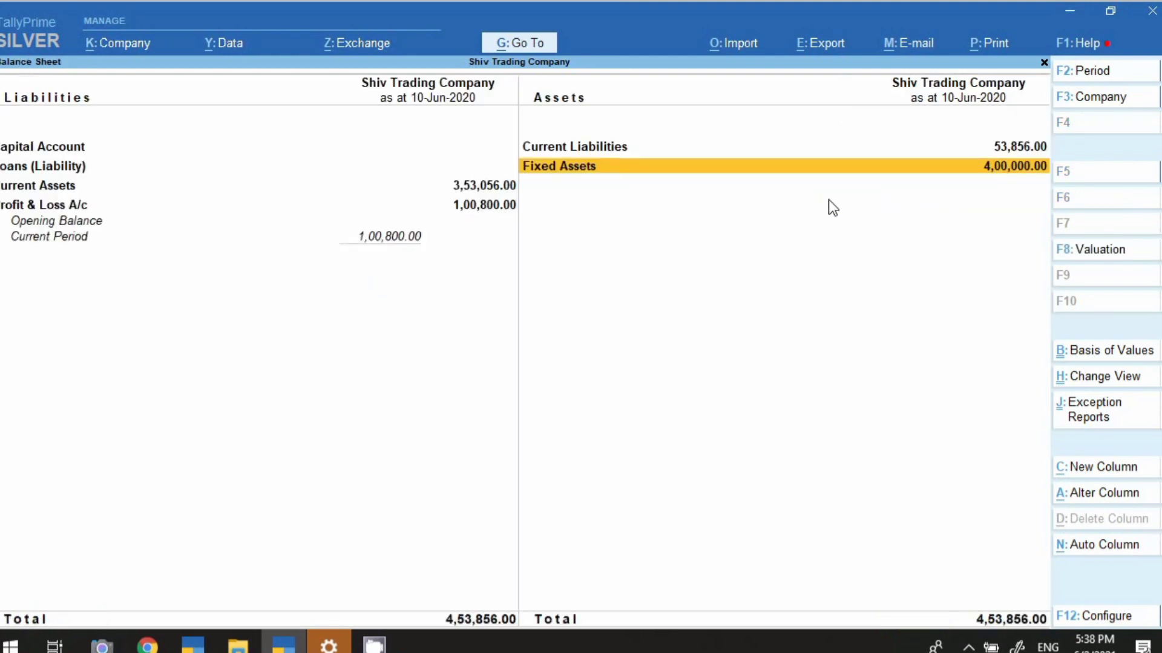